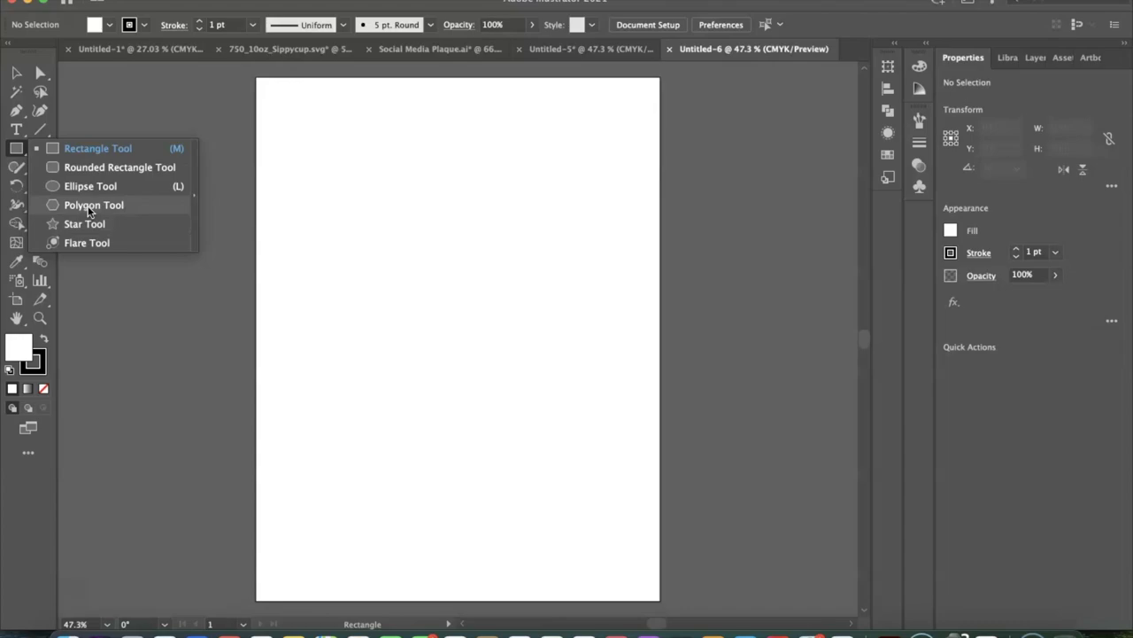
Draw a hexagon about 5.23 in wide and 4.57 in high in the upper part of the artboard with the Polygon tool.
left_click(87, 205)
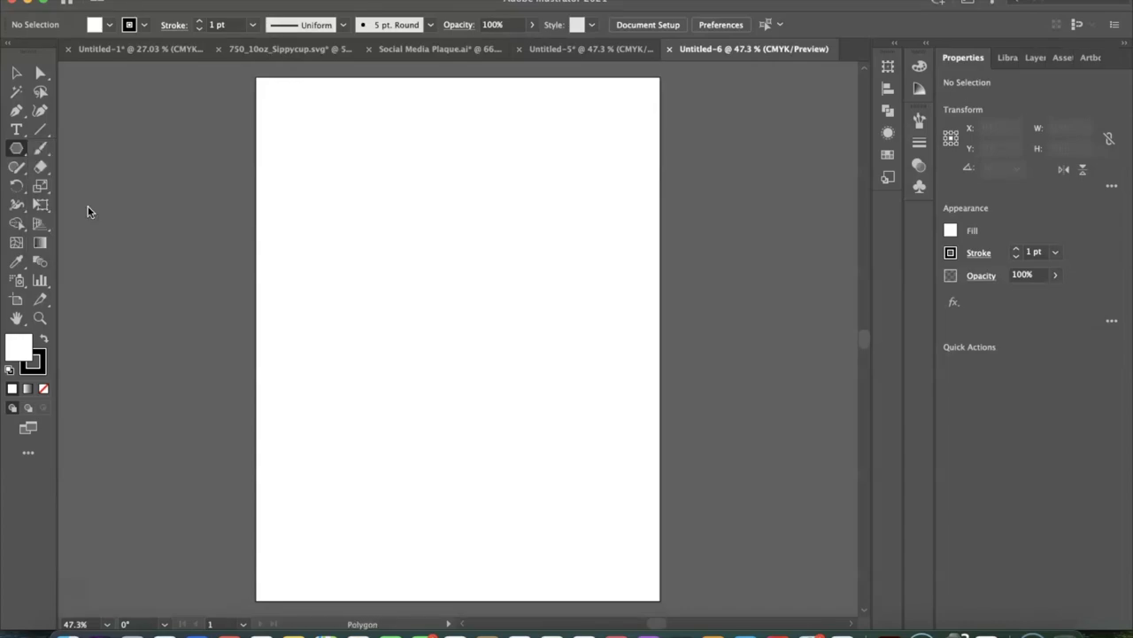
left_click_drag(349, 120, 513, 315)
key("v")
left_click(575, 352)
left_click(430, 328)
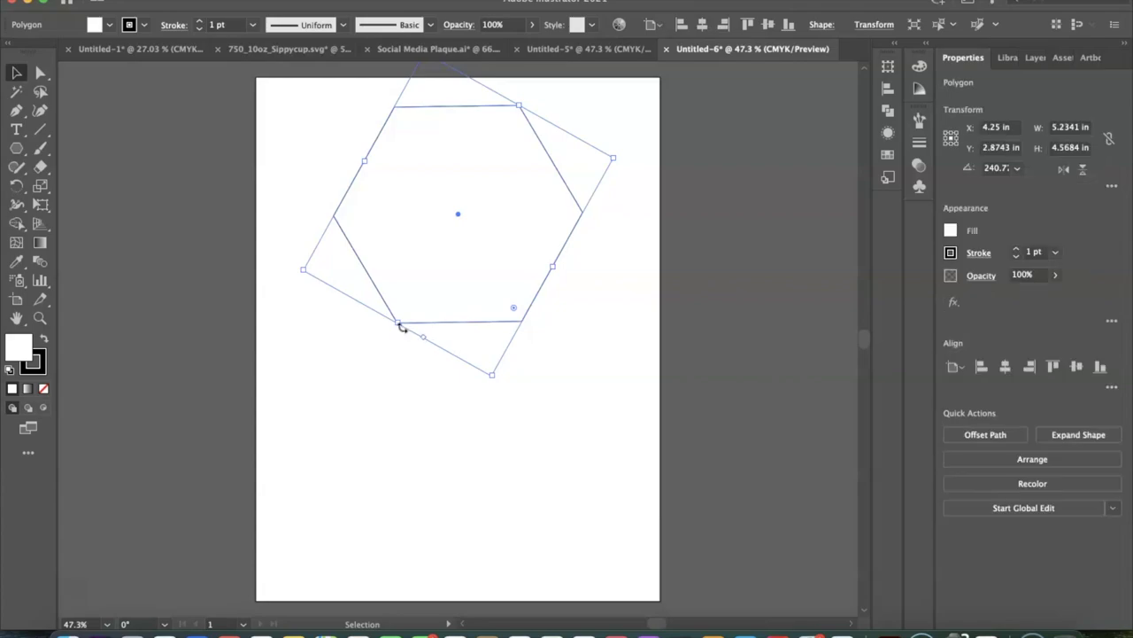
left_click(375, 341)
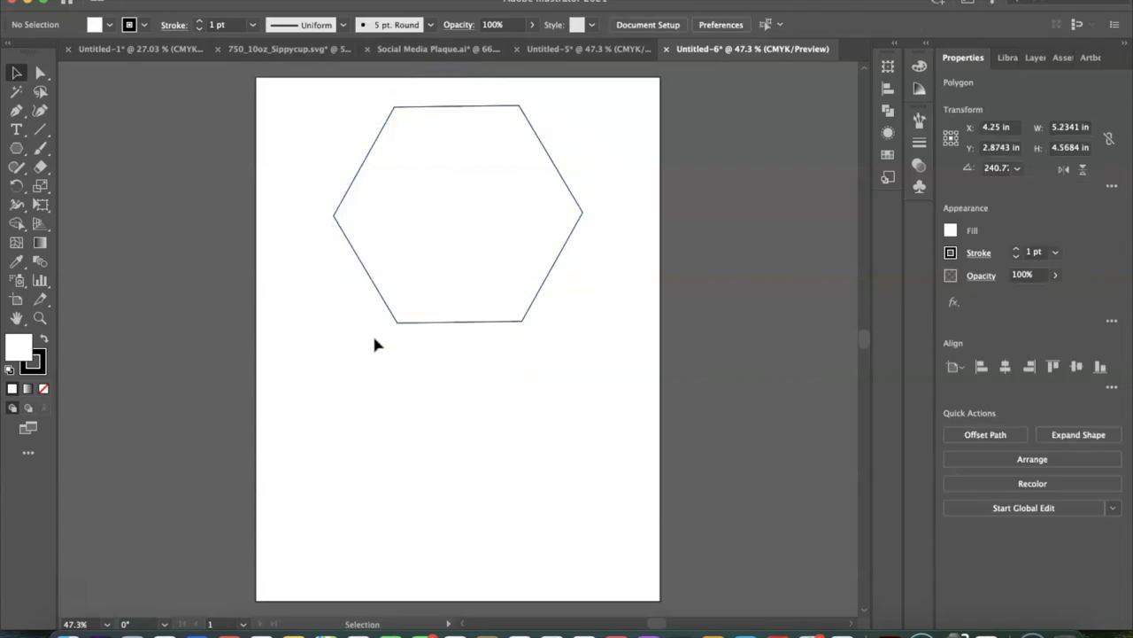
Enlarge the hexagon proportionally to about 7.17 by 6.25 in and position it within the upper part of the artboard.
left_click(447, 323)
left_click_drag(398, 324, 331, 367)
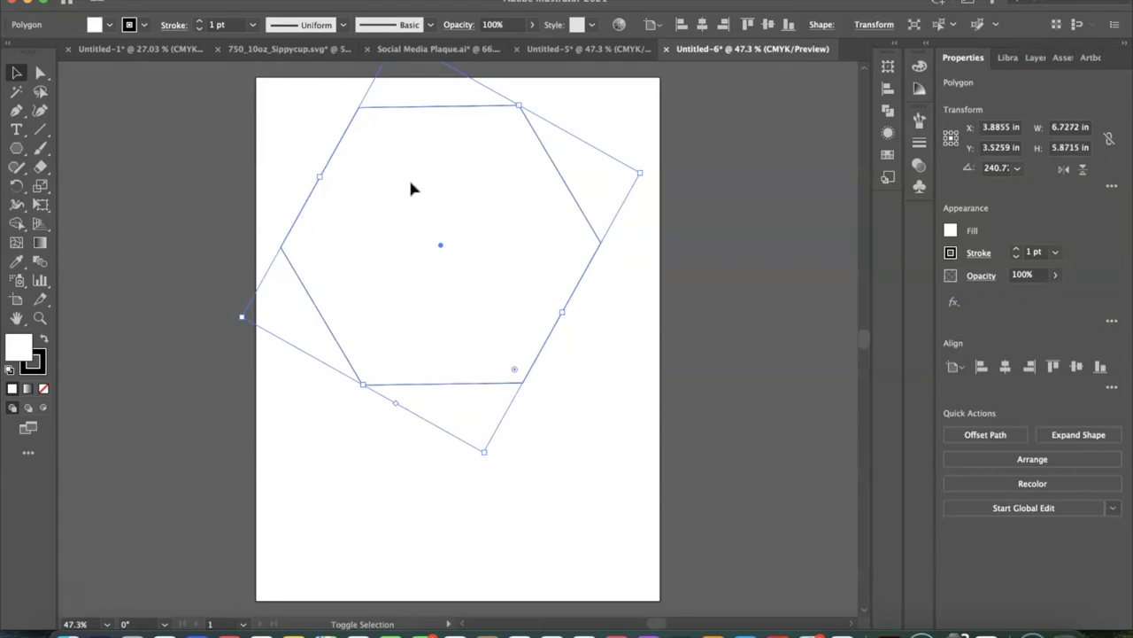
left_click_drag(564, 182, 591, 172)
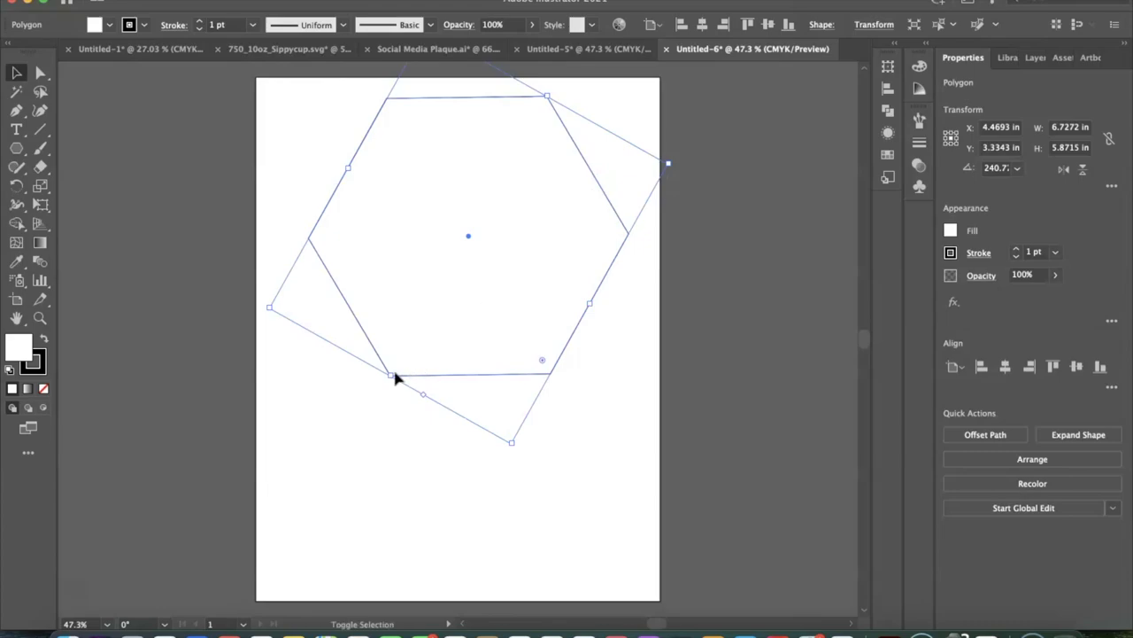
mouse_move(387, 377)
left_mouse_down()
mouse_move(371, 397)
mouse_move(380, 393)
left_mouse_up()
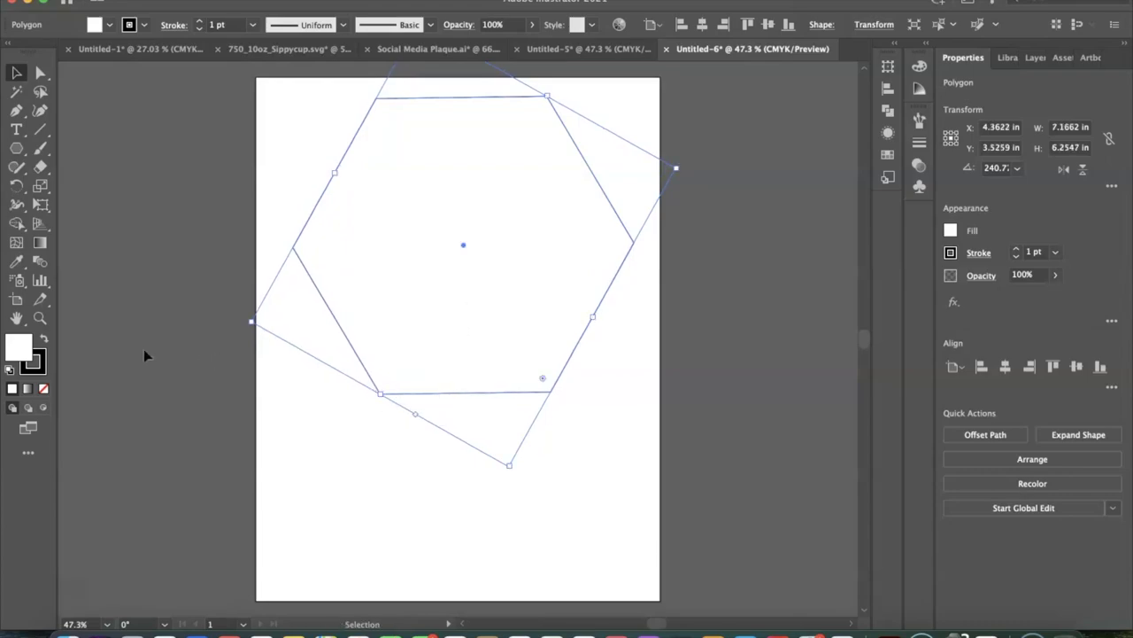
left_click(311, 437)
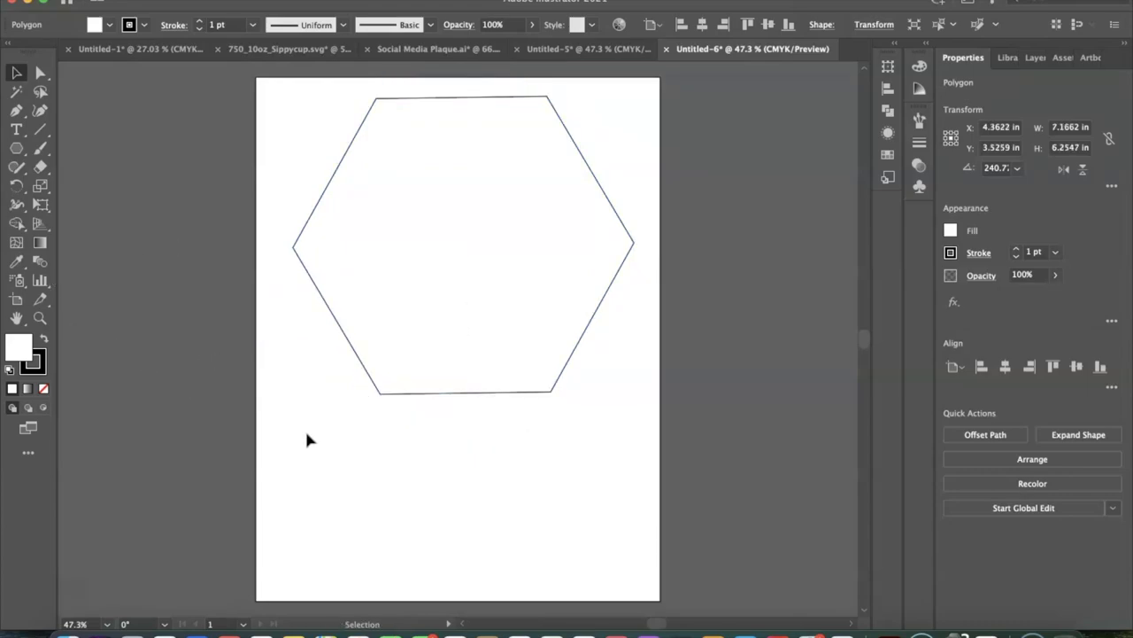
Draw a base rectangle about 6.43 in wide and 1.70 in high below the hexagon.
left_click_drag(17, 149, 88, 156)
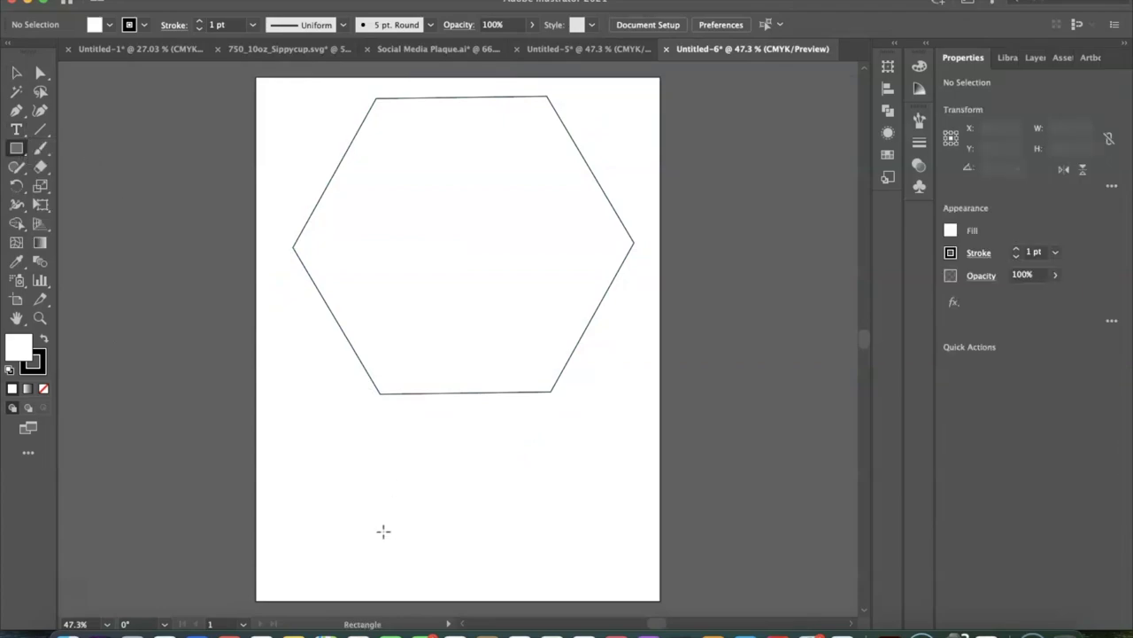
mouse_move(321, 427)
left_mouse_down()
mouse_move(334, 475)
mouse_move(572, 504)
mouse_move(624, 506)
mouse_move(600, 488)
mouse_move(632, 486)
mouse_move(627, 508)
left_mouse_up()
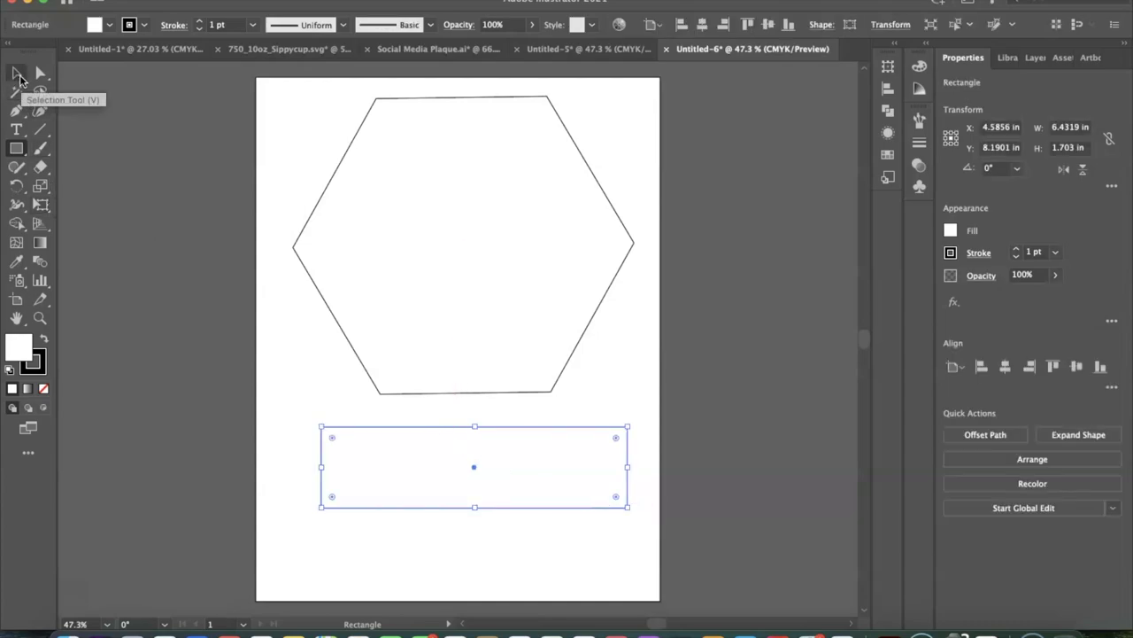
left_click(17, 74)
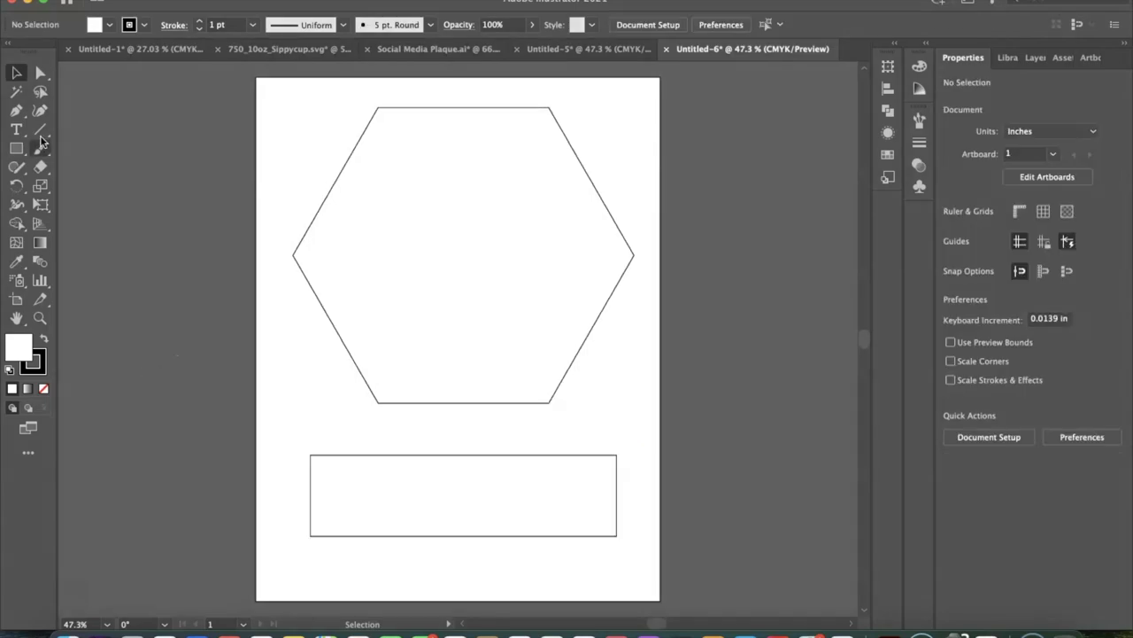
Draw a thin tab rectangle about 2.98 in wide and 0.23 in high directly beneath the hexagon's bottom edge.
left_click(17, 148)
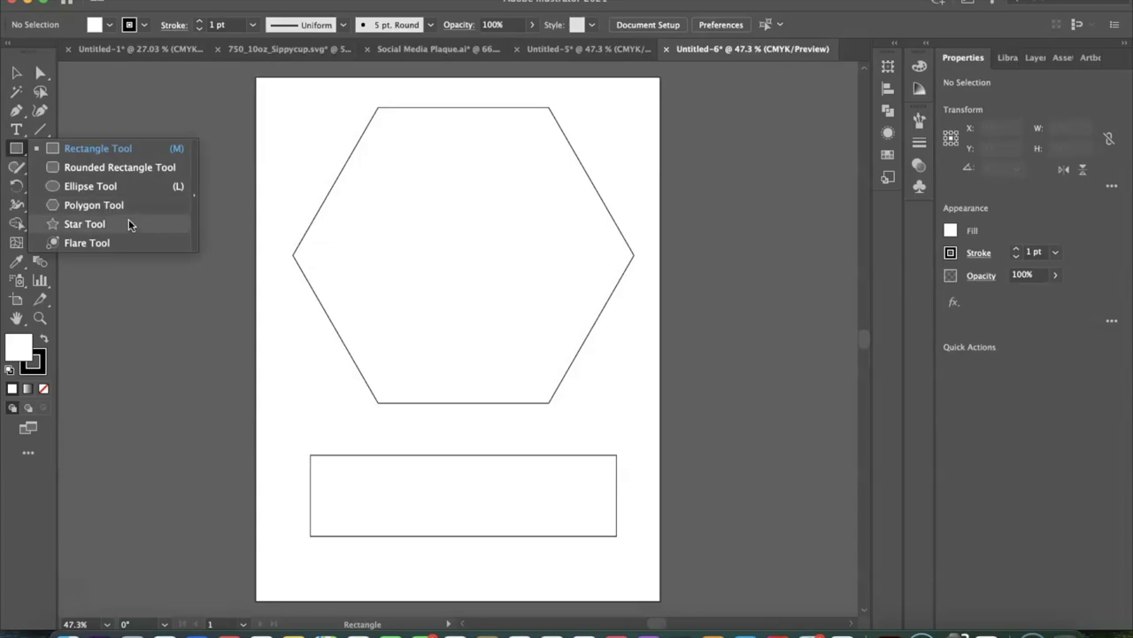
left_click(94, 151)
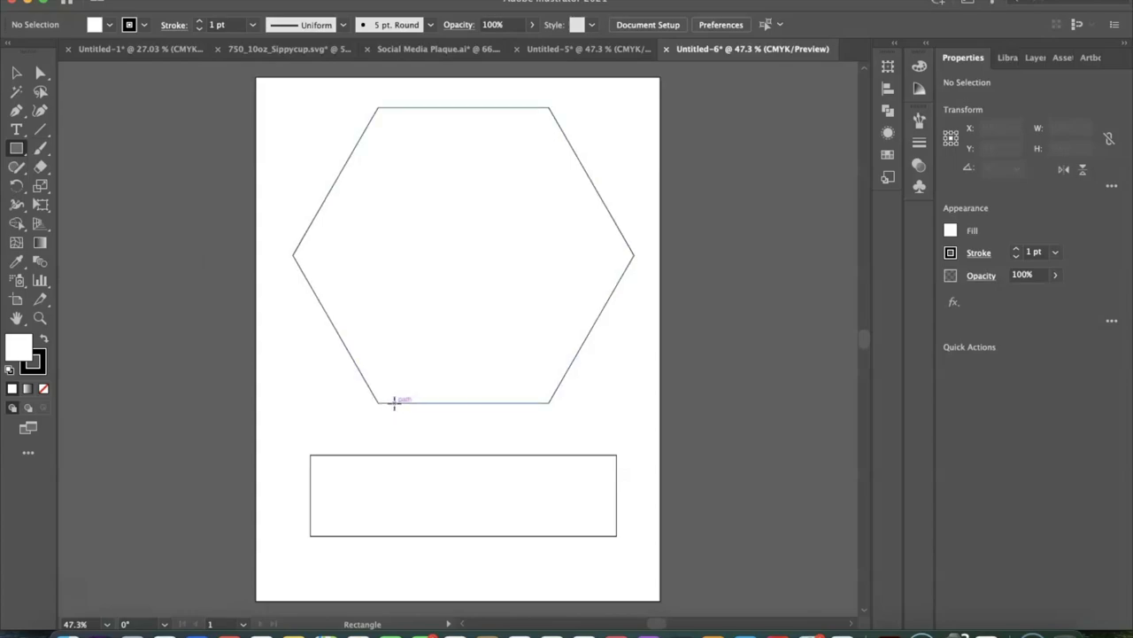
left_click_drag(394, 402, 535, 413)
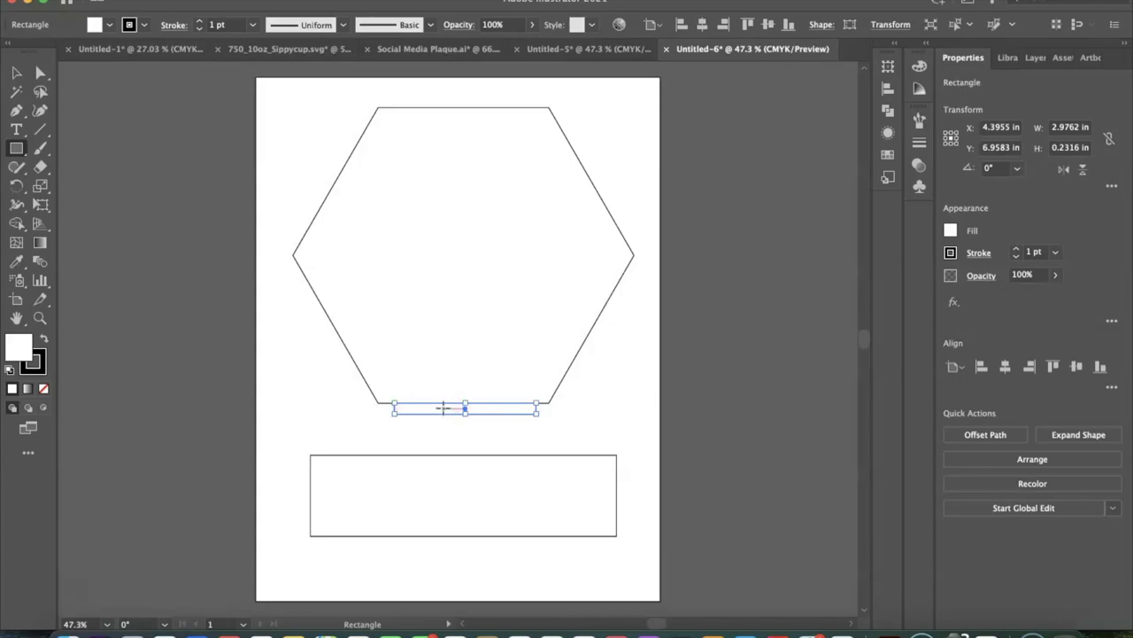
key("v")
left_click(496, 420)
left_click(500, 414)
Align the hexagon and its thin tab rectangle to each other by their horizontal centers.
left_click_drag(596, 428, 377, 336)
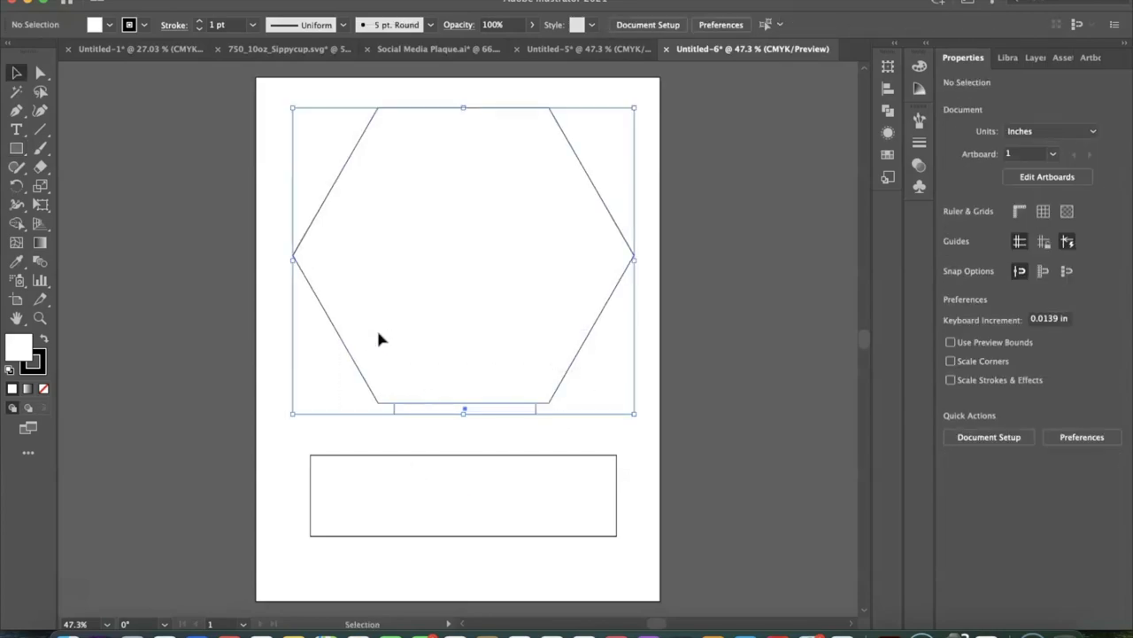
left_click(190, 0)
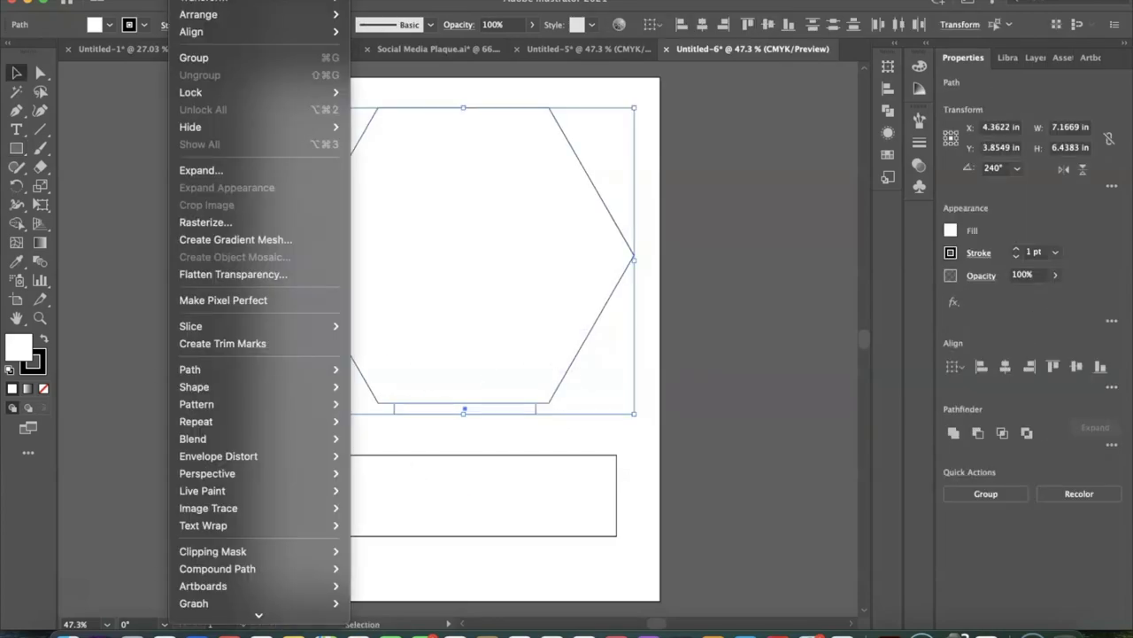
key("super+shift+a")
key("super+a")
left_click(190, 0)
mouse_move(253, 31)
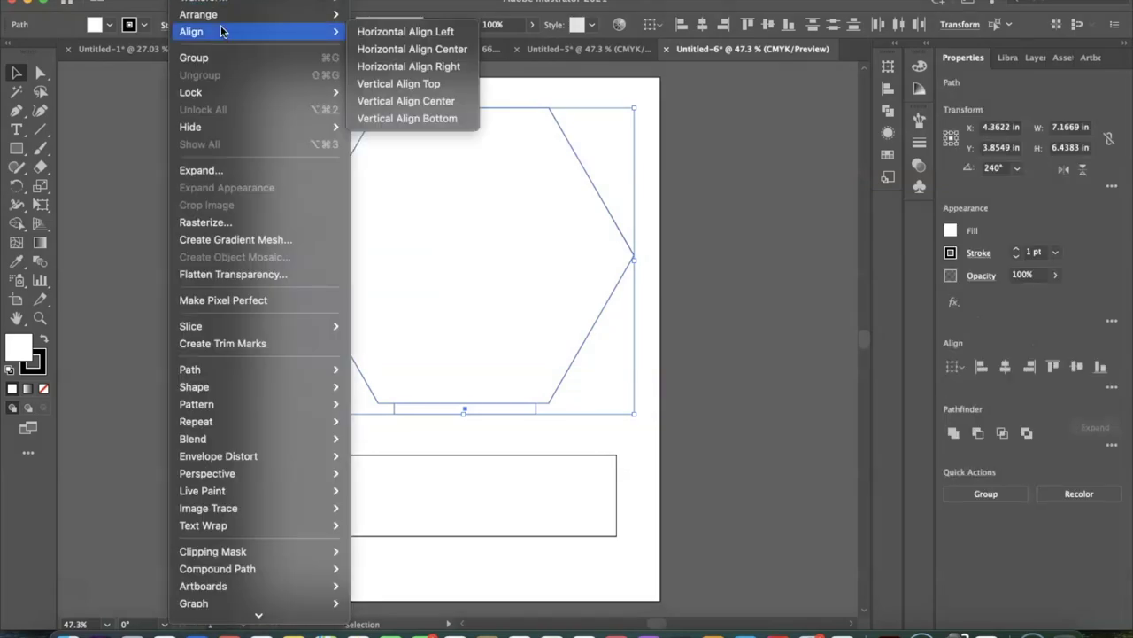
left_click(382, 48)
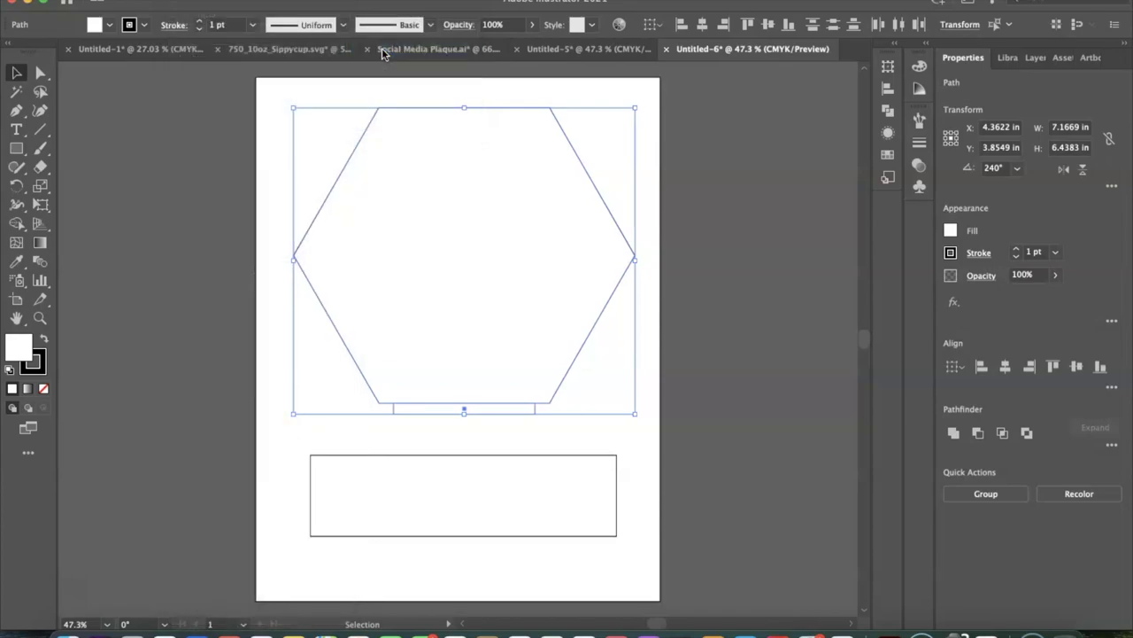
left_click(526, 423)
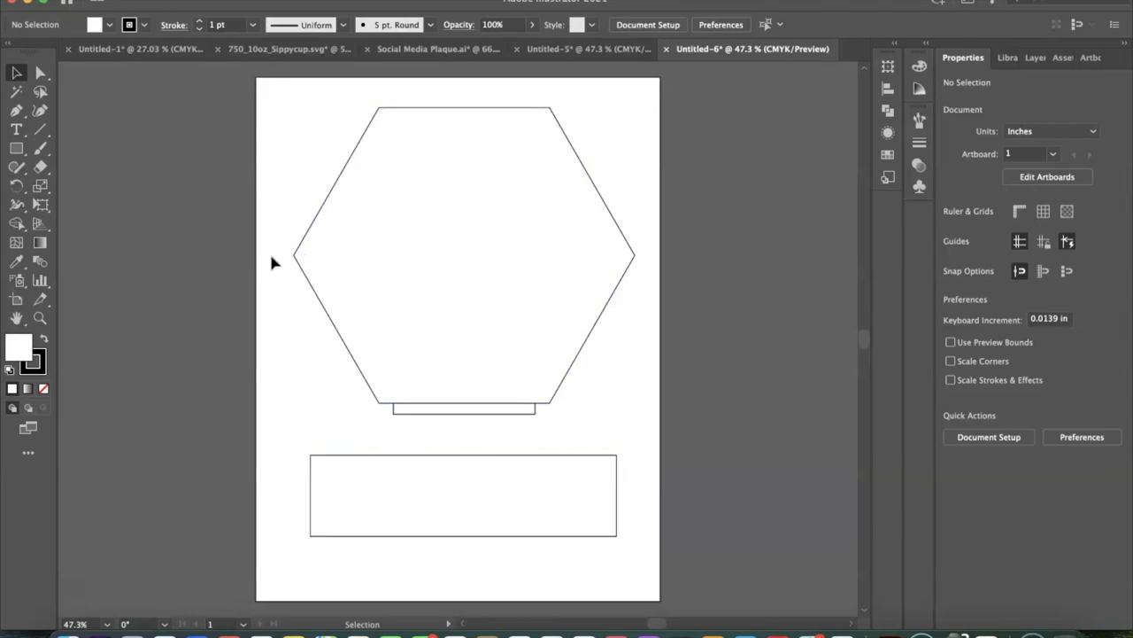
Duplicate the thin tab rectangle and place the copy in the middle of the base rectangle as a slot.
left_click(478, 415)
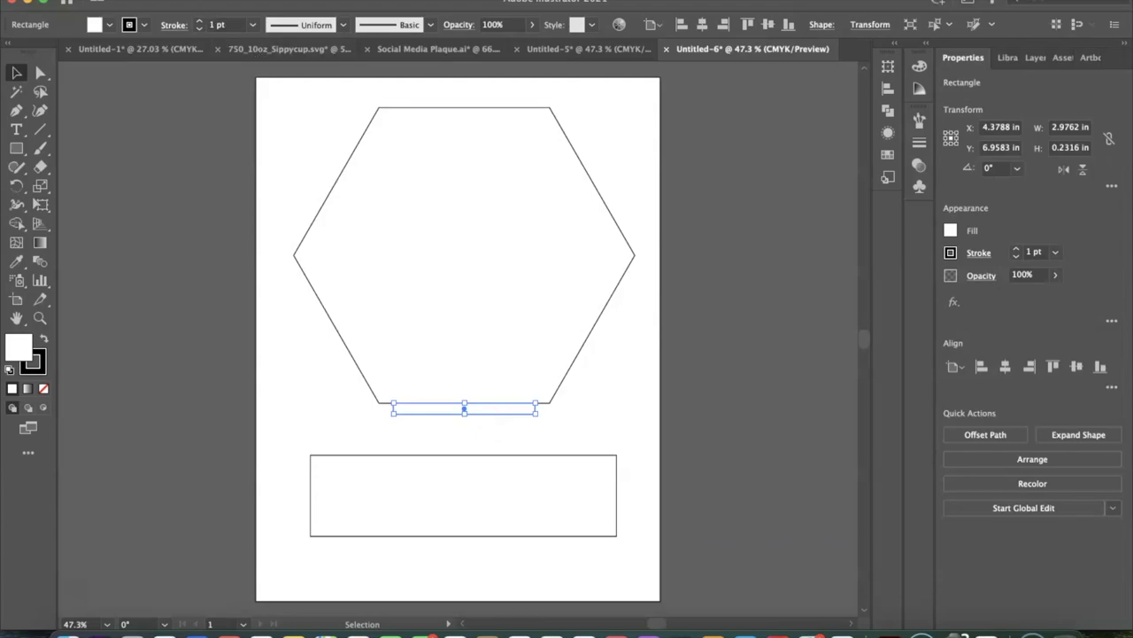
left_click(159, 0)
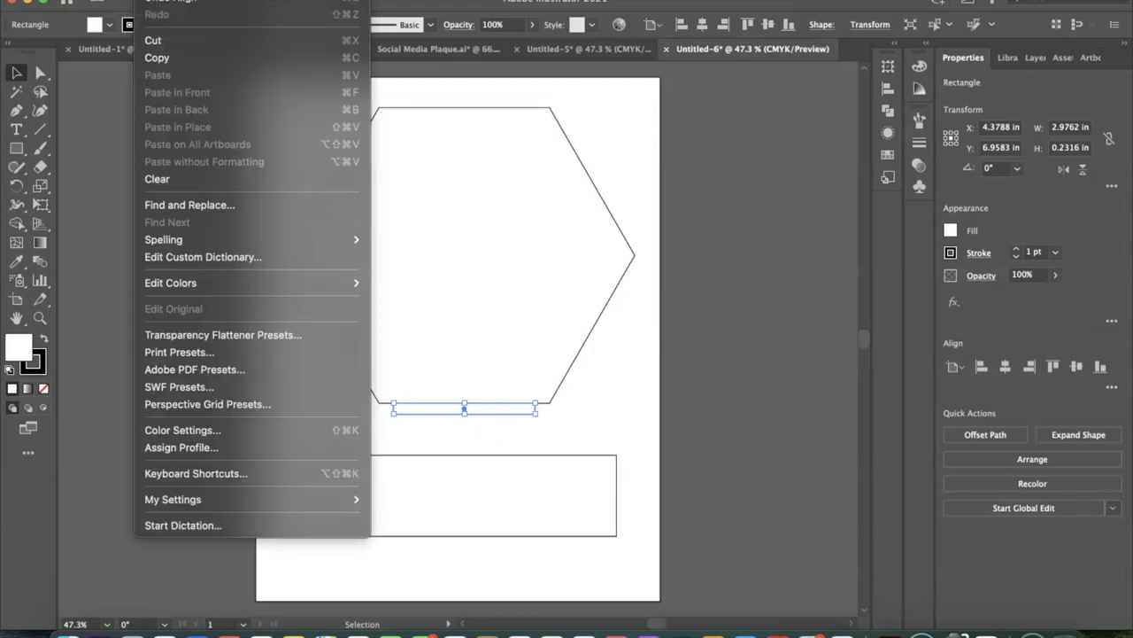
left_click(168, 61)
left_click(160, 0)
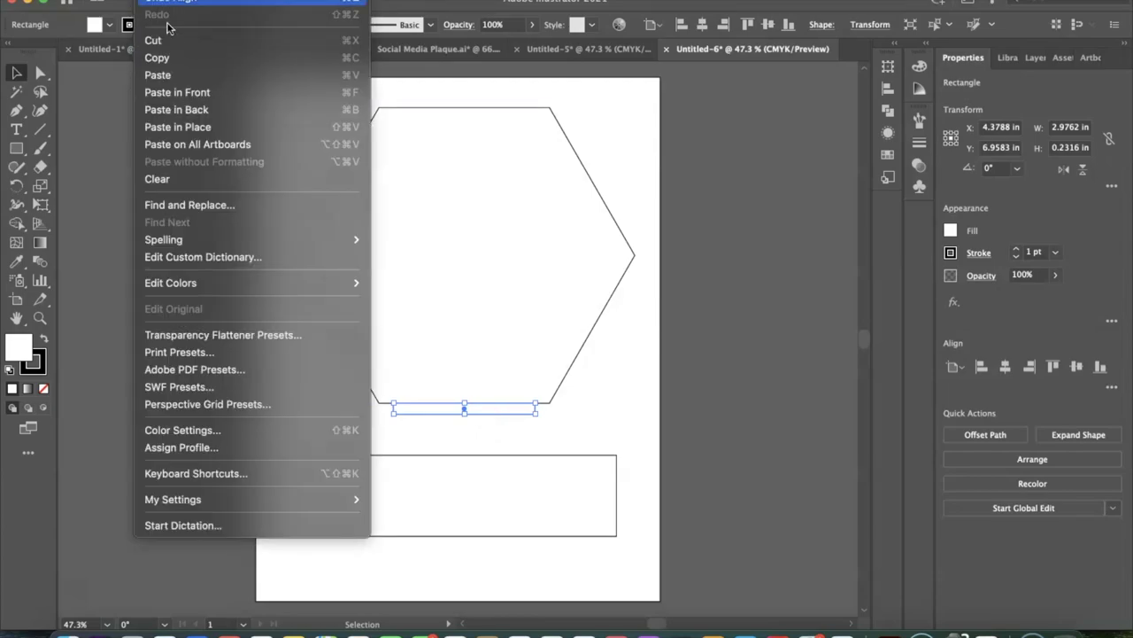
left_click(171, 74)
left_click_drag(466, 345, 469, 499)
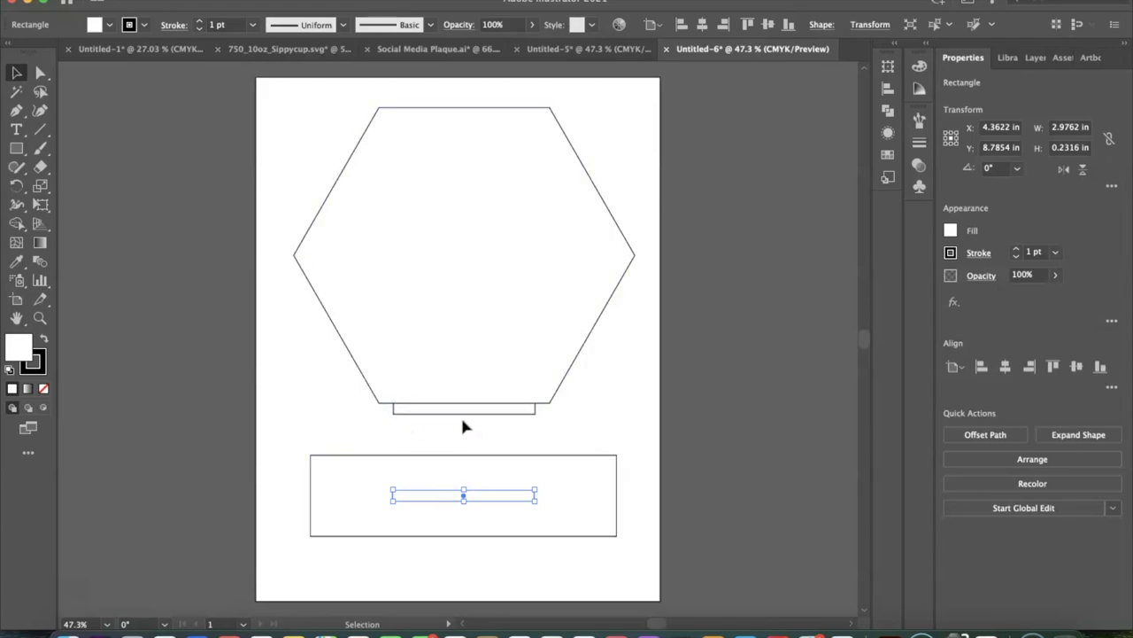
left_click(463, 483)
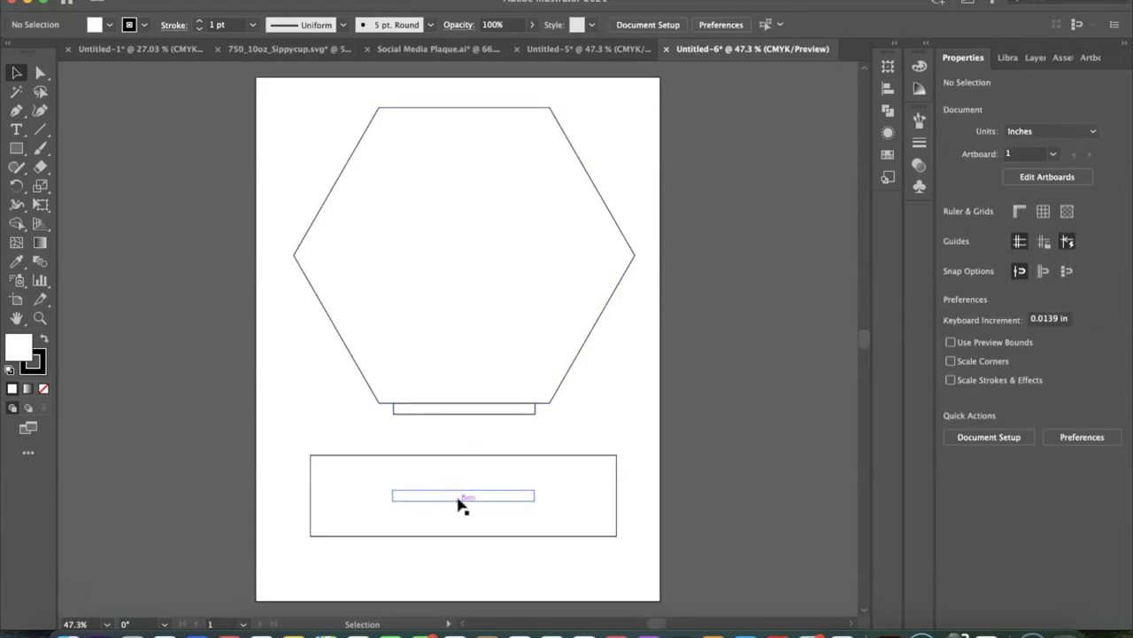
Nudge the tab under the hexagon up about 0.1 in so that it overlaps the hexagon's bottom edge.
left_click(423, 418)
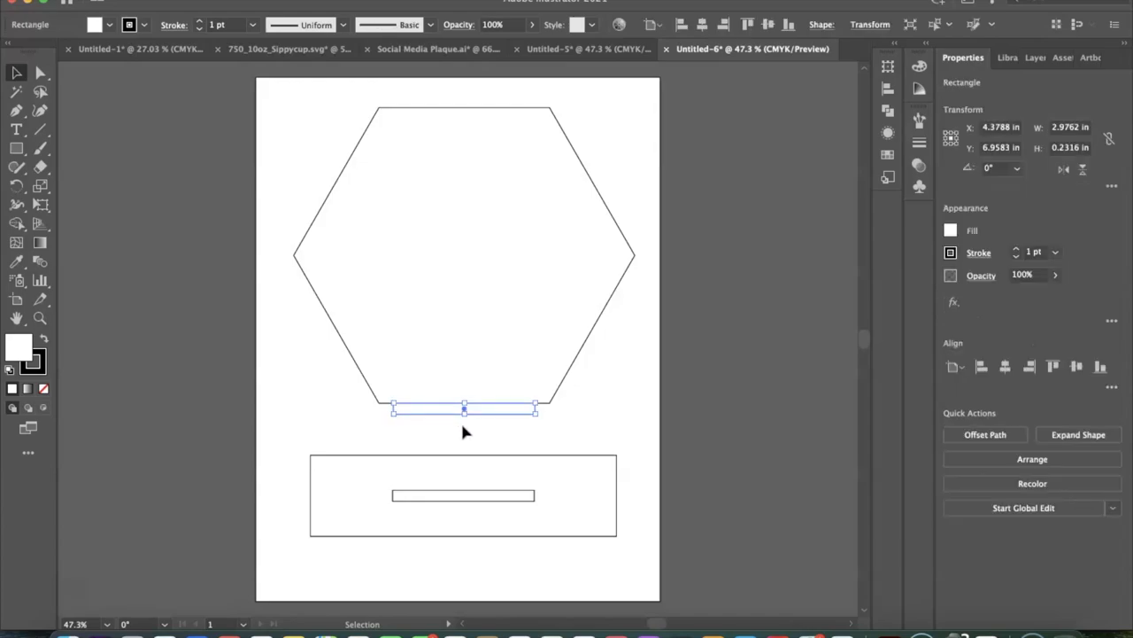
key("Up")
key("Up")
key("Up")
key("Up")
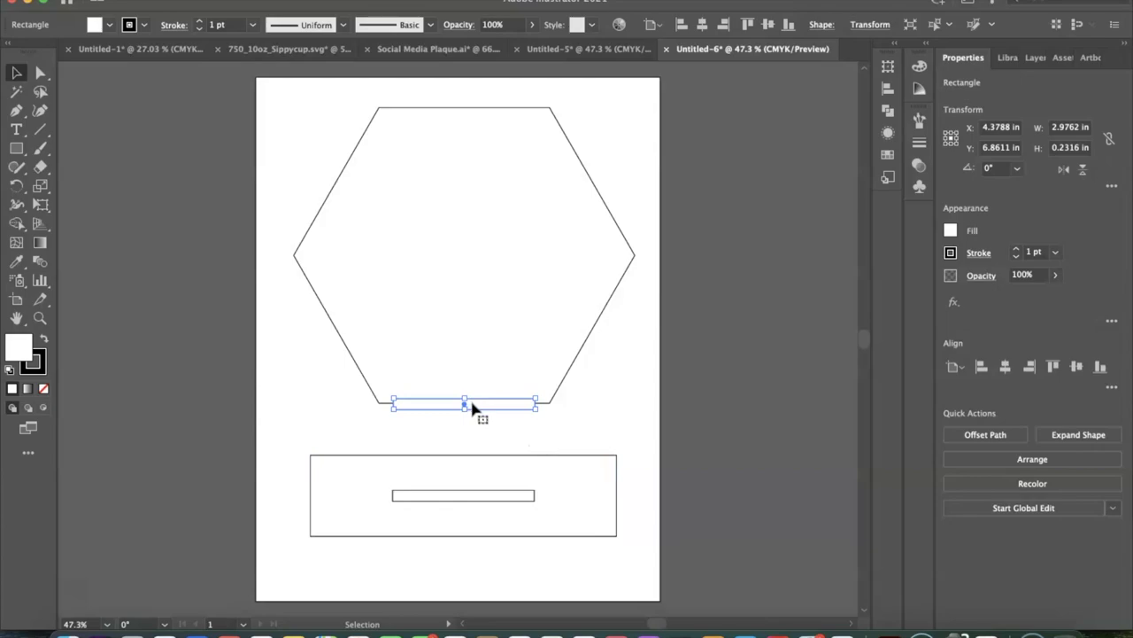
Set the height of the slot inside the base rectangle to 0.125 in.
left_click(441, 498)
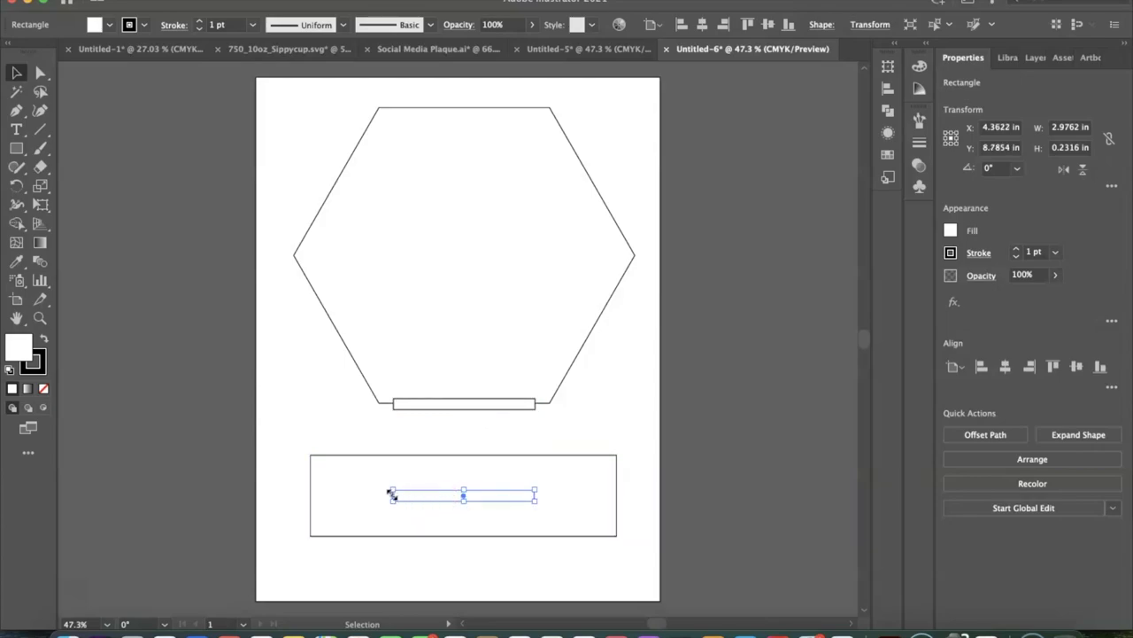
left_click(1077, 150)
key("BackSpace")
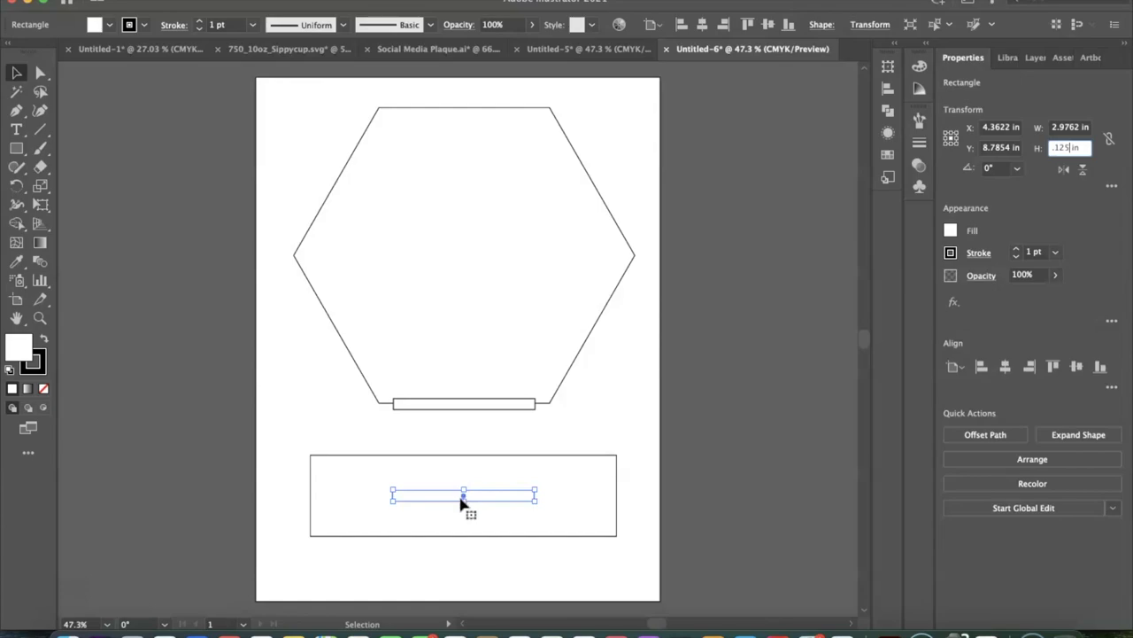
key("Return")
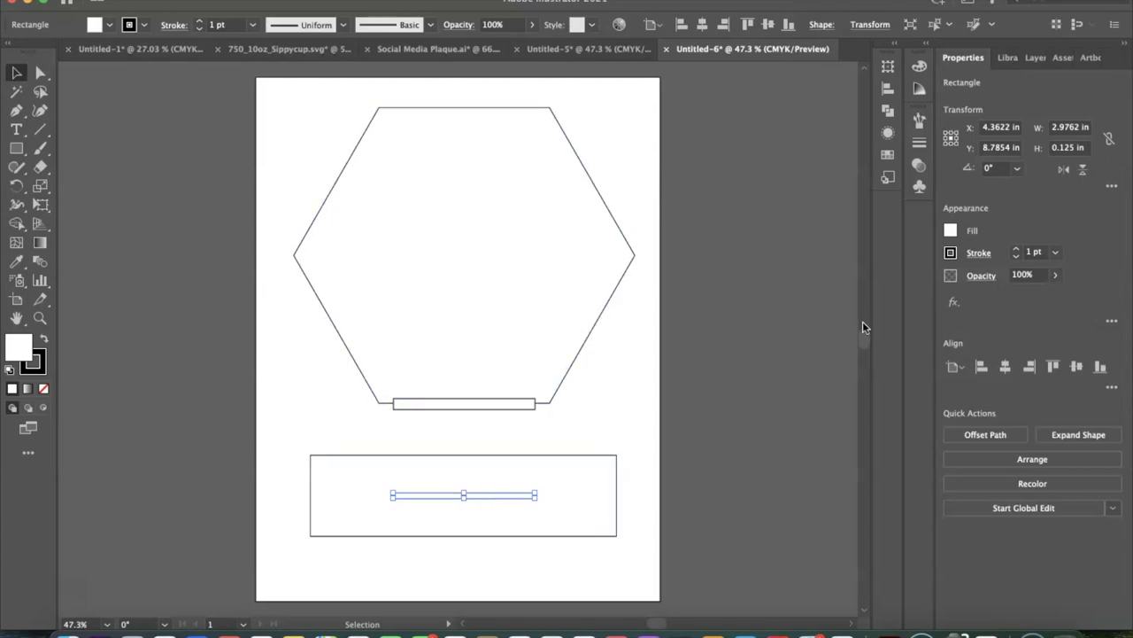
left_click(673, 438)
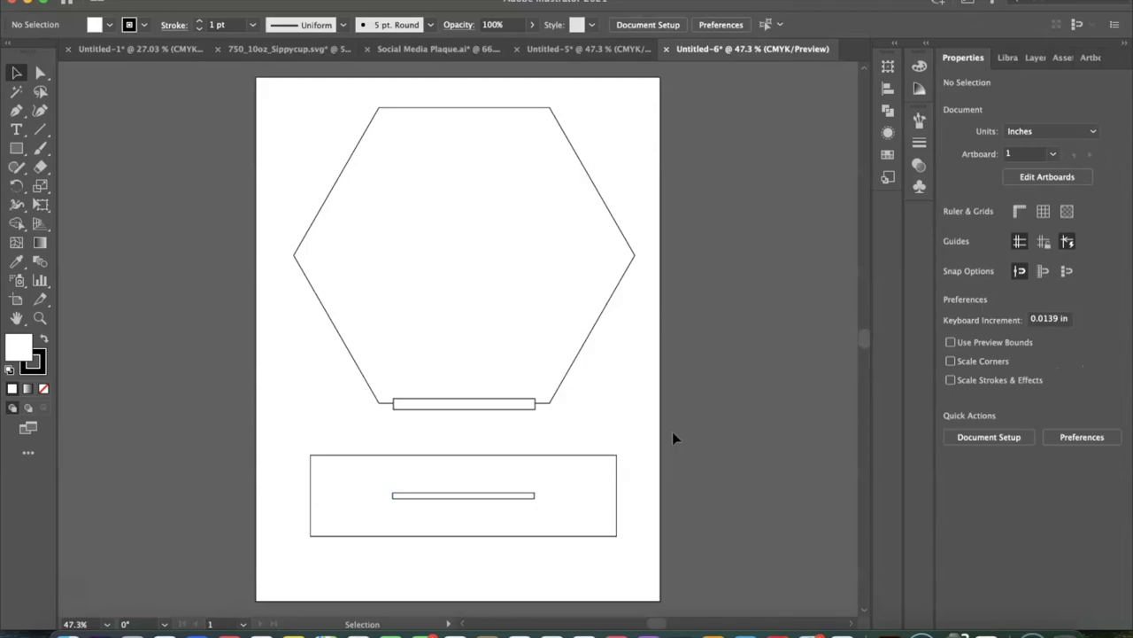
Set the height of the slot inside the base rectangle to 0.13 in.
left_click(501, 498)
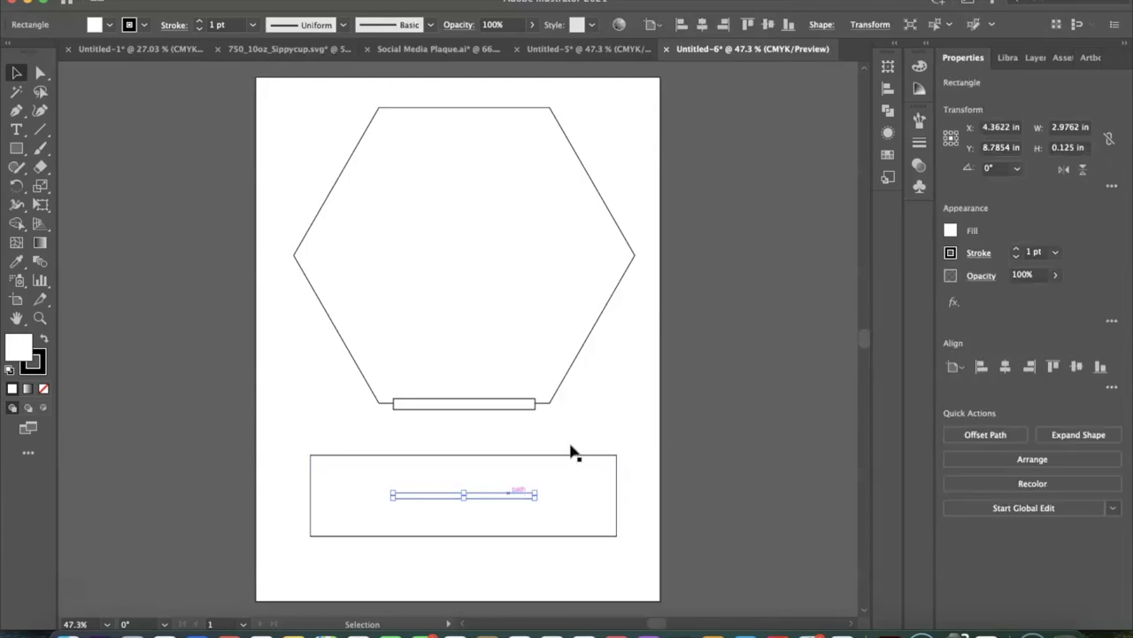
left_click(1070, 148)
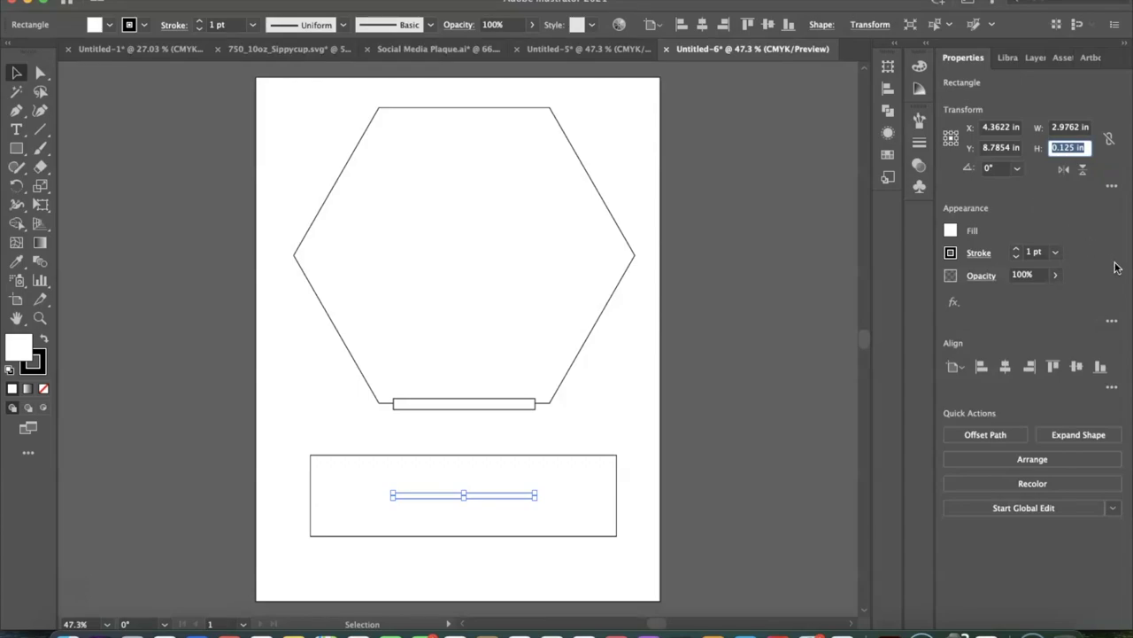
key("Tab")
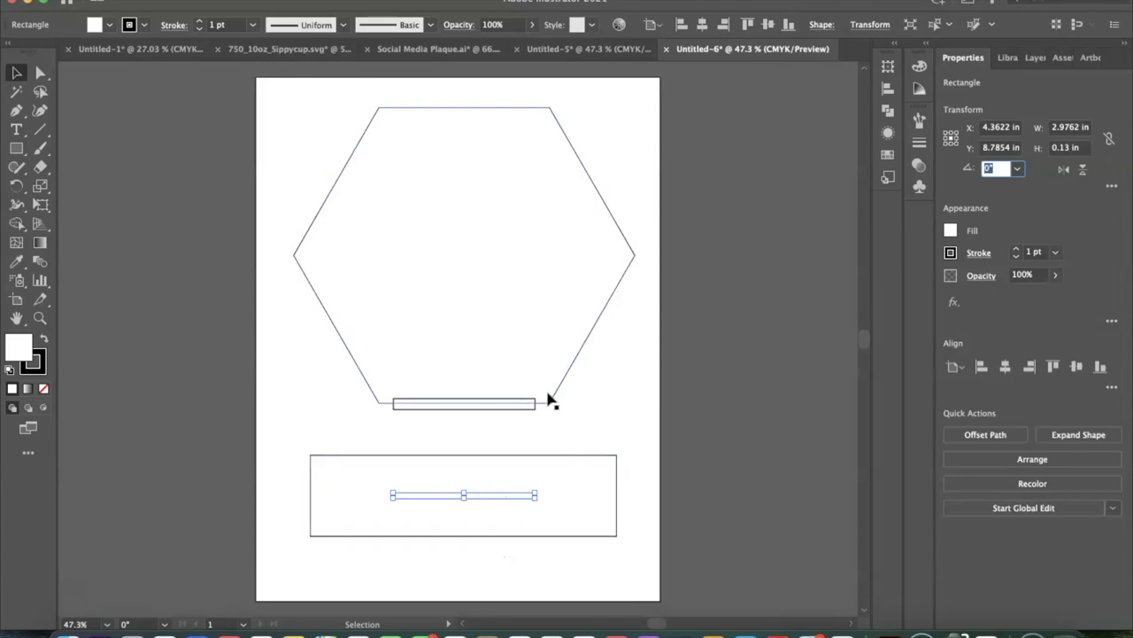
Combine the hexagon and its overlapping tab into one outline with the Pathfinder's Merge operation.
left_click_drag(609, 412, 311, 241)
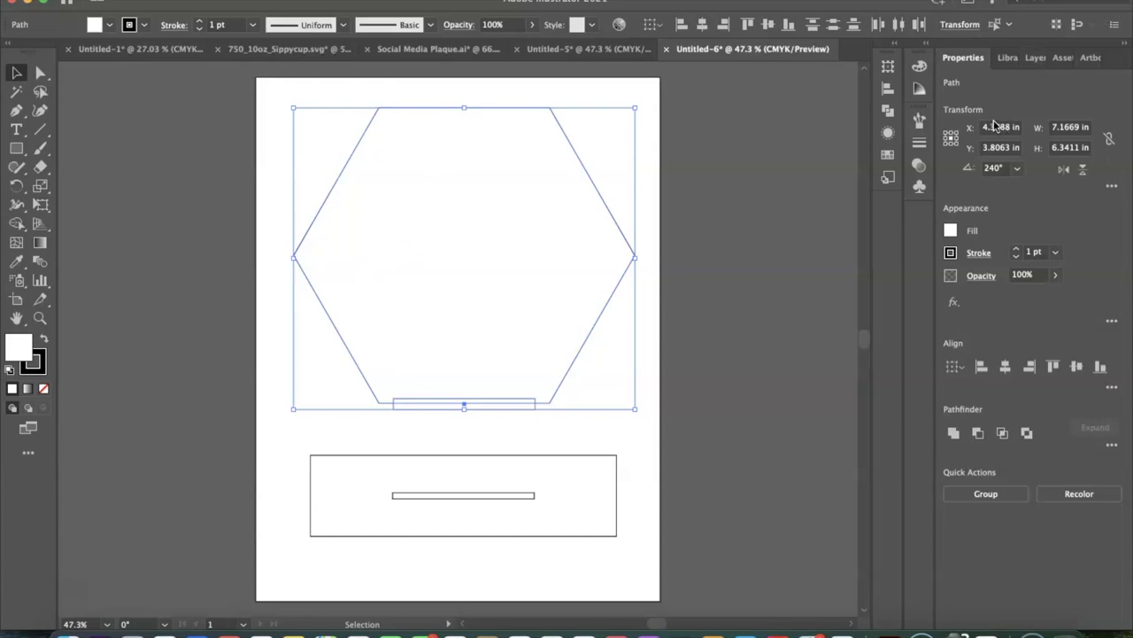
left_click(888, 110)
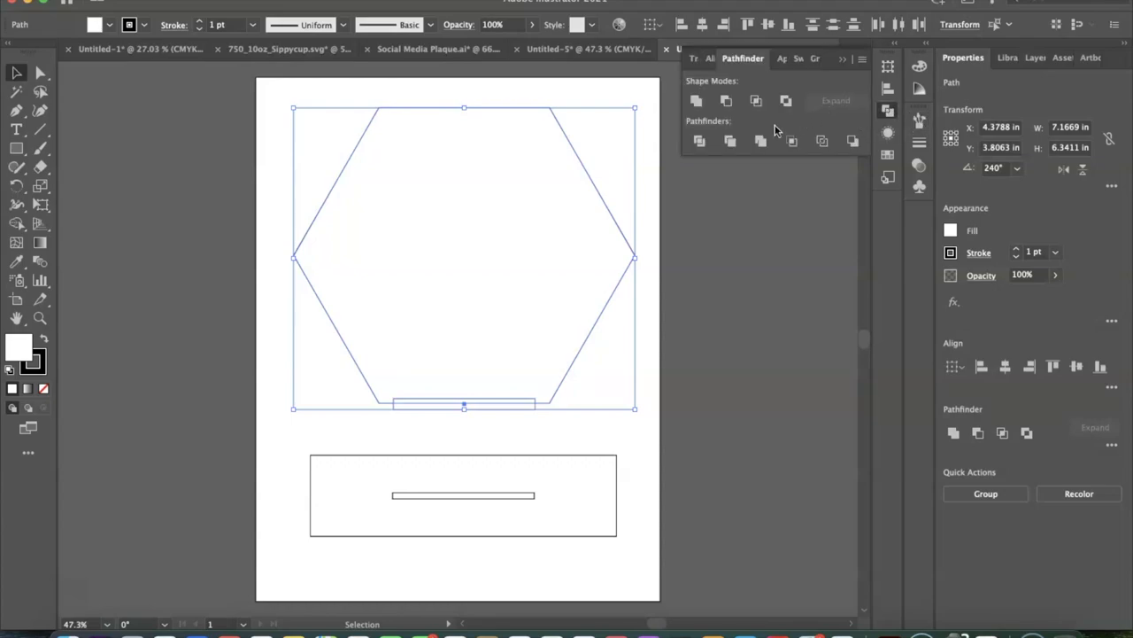
left_click(762, 143)
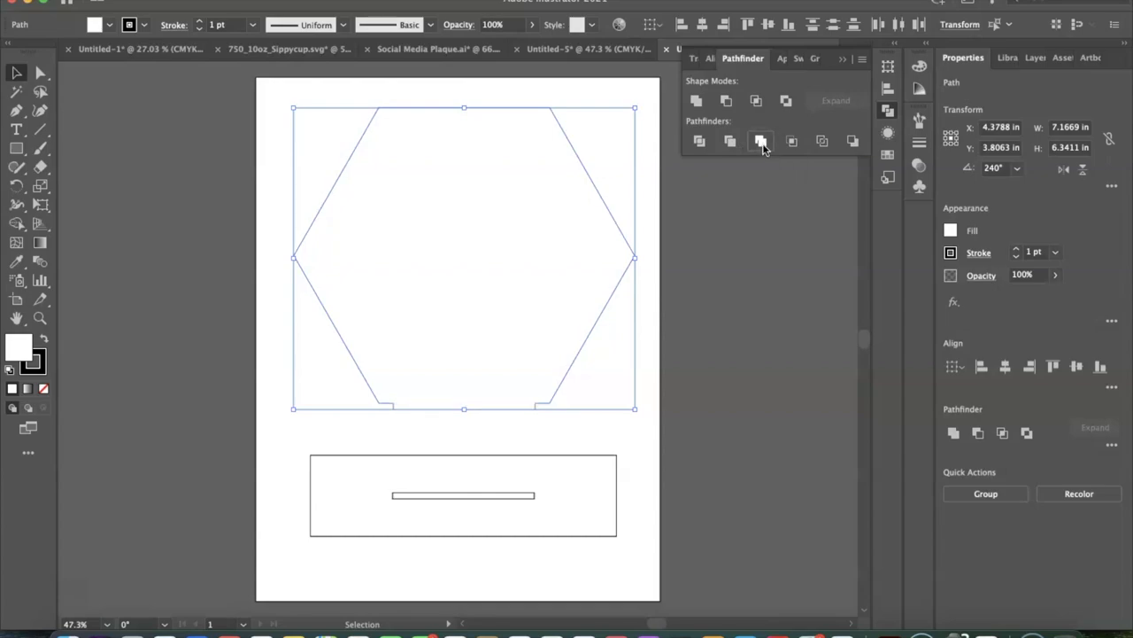
Give the merged hexagon-and-tab outline a red 1 pt stroke.
left_click(599, 374)
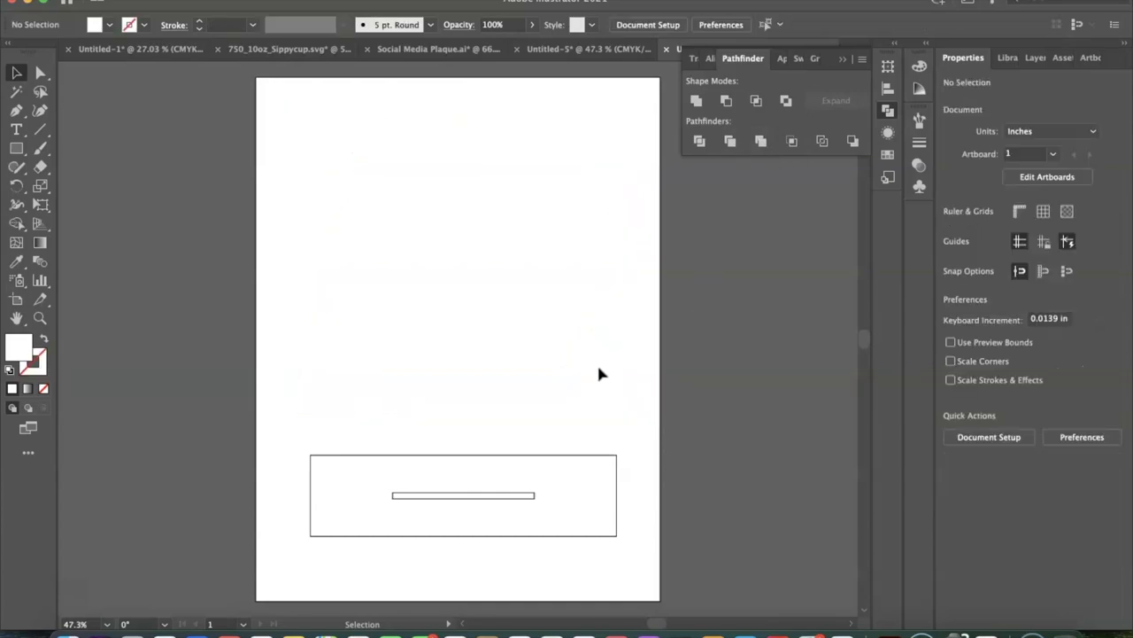
left_click(578, 357)
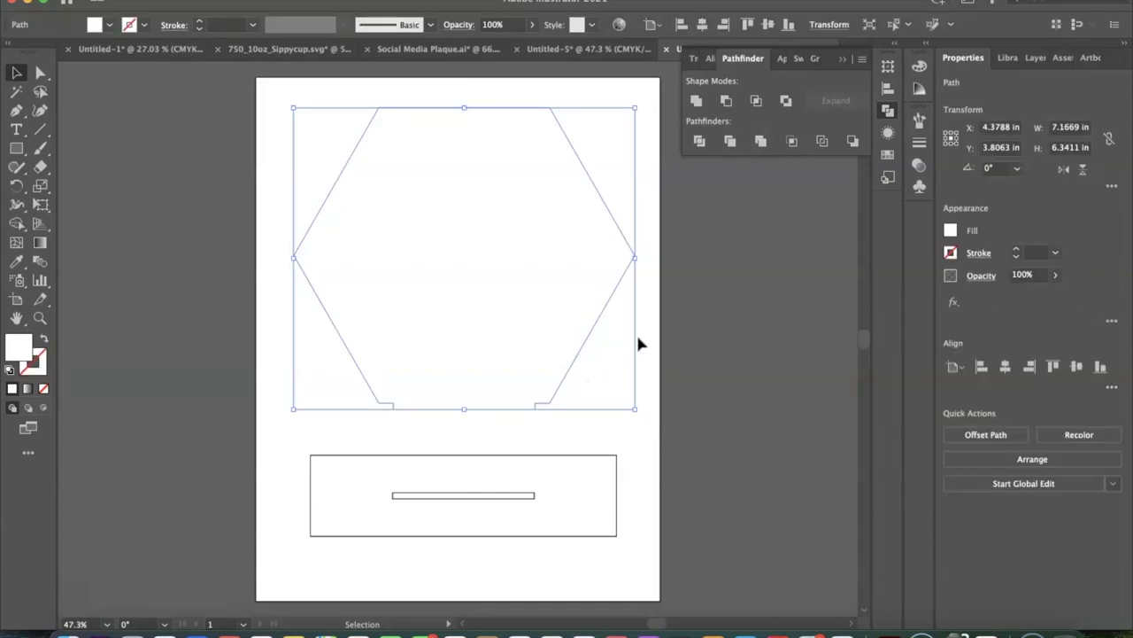
left_click(144, 25)
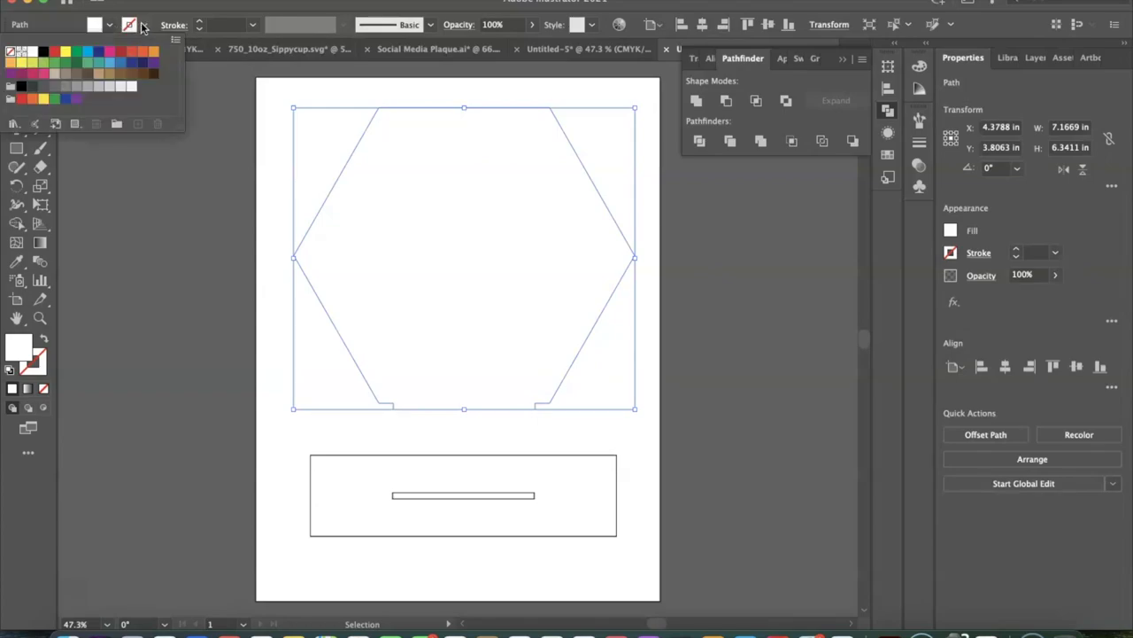
left_click(120, 51)
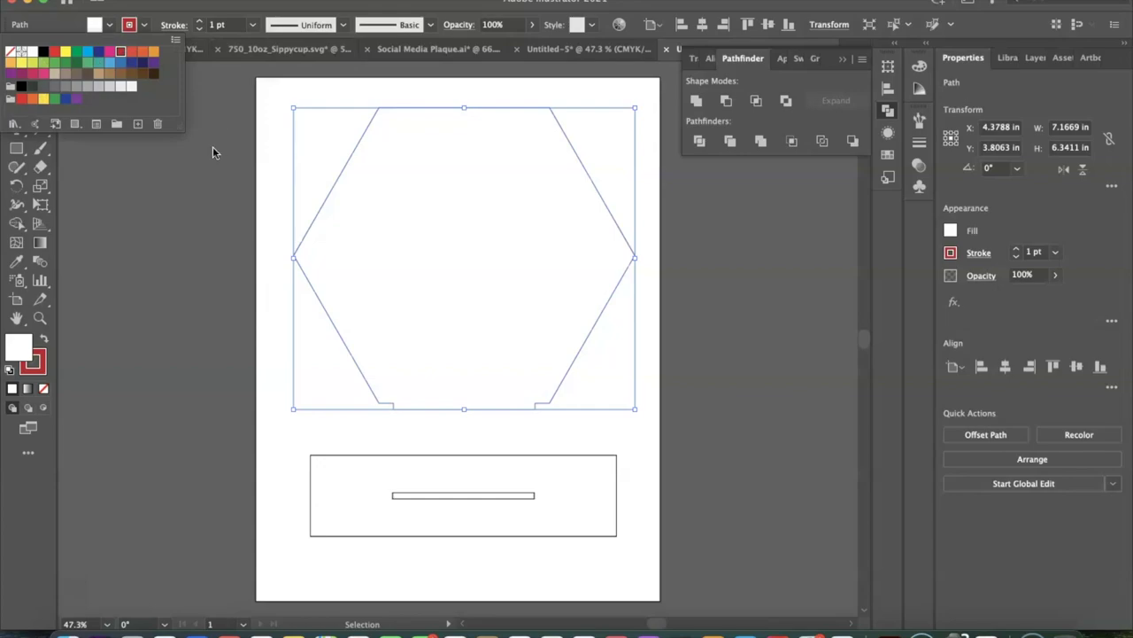
left_click(263, 105)
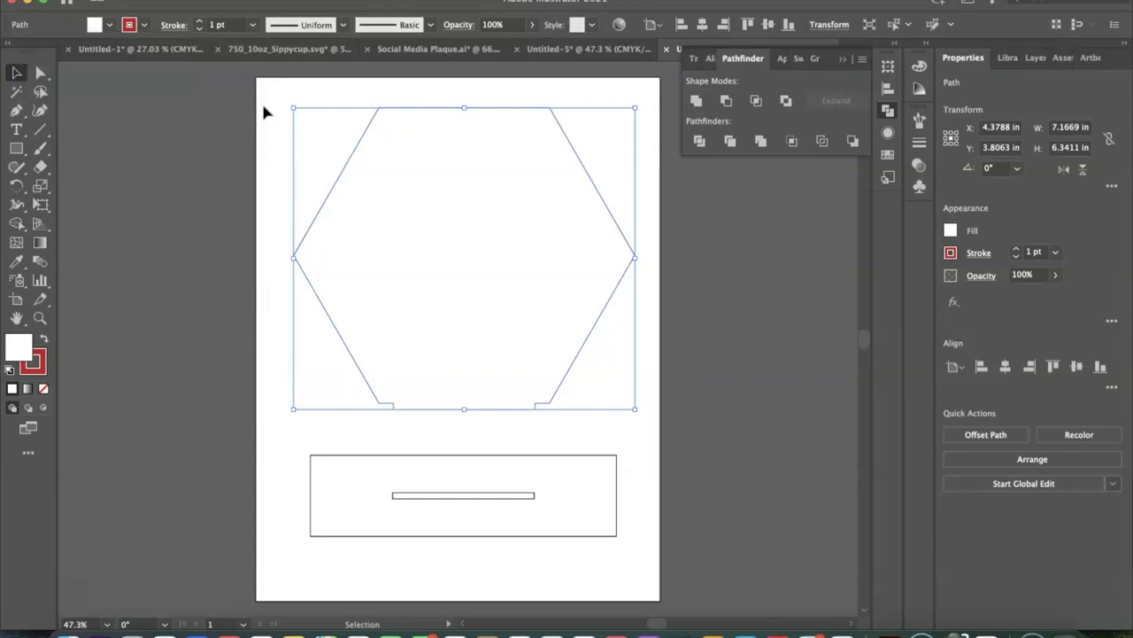
left_click(261, 101)
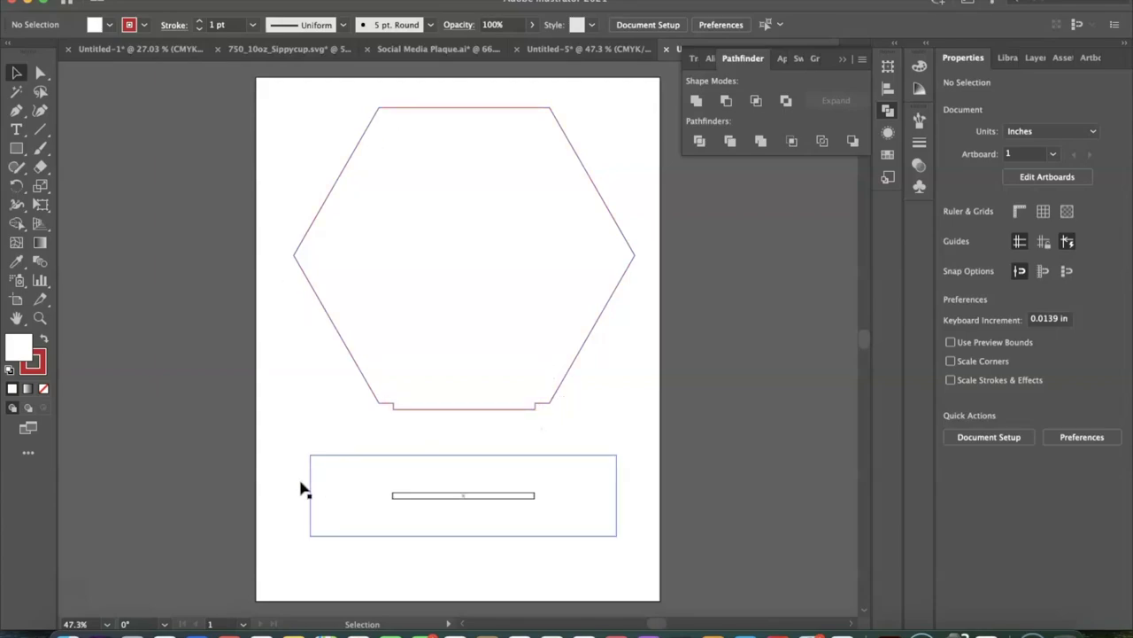
Give the base rectangle and its inner slot the same red stroke as the hexagon.
left_click_drag(280, 452, 629, 554)
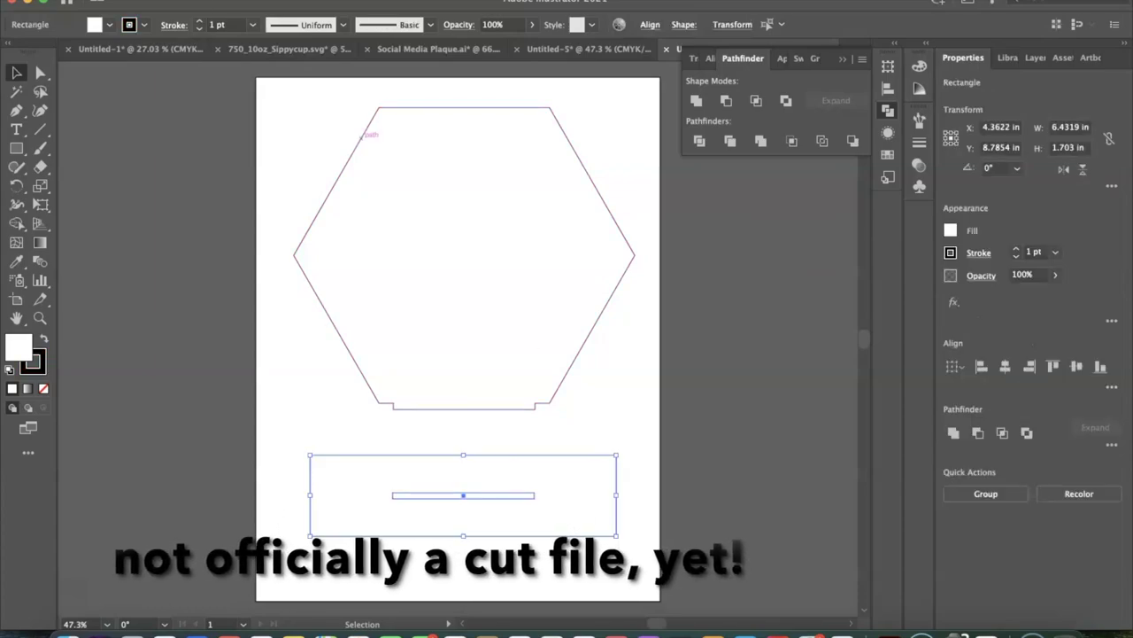
left_click(522, 359)
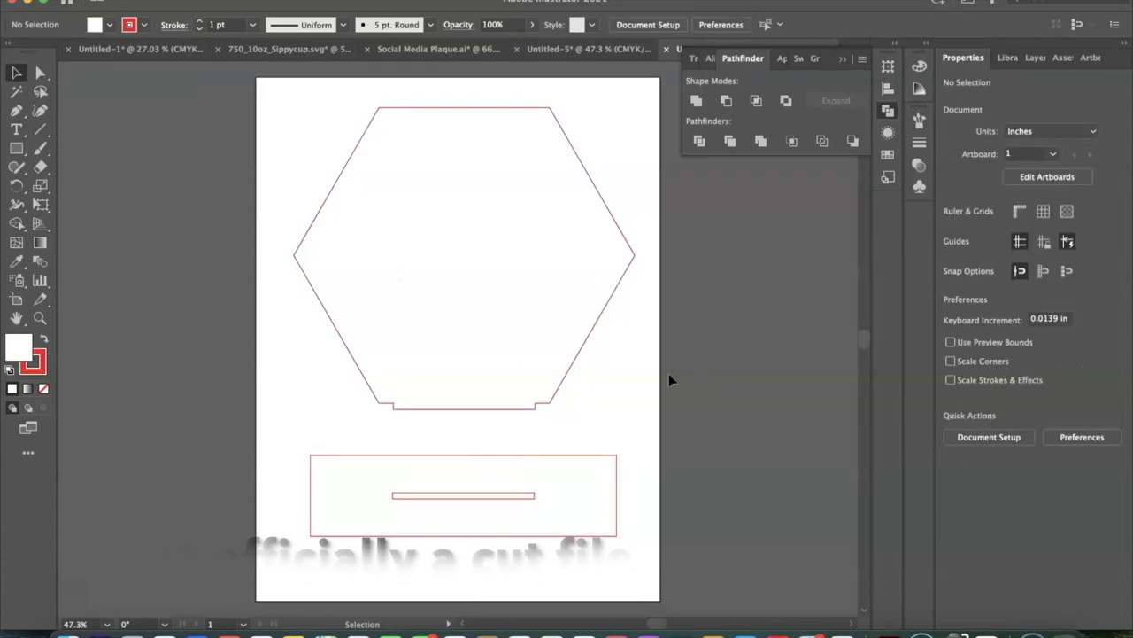
Convert the hexagon-and-tab outline into a compound path.
key("F7")
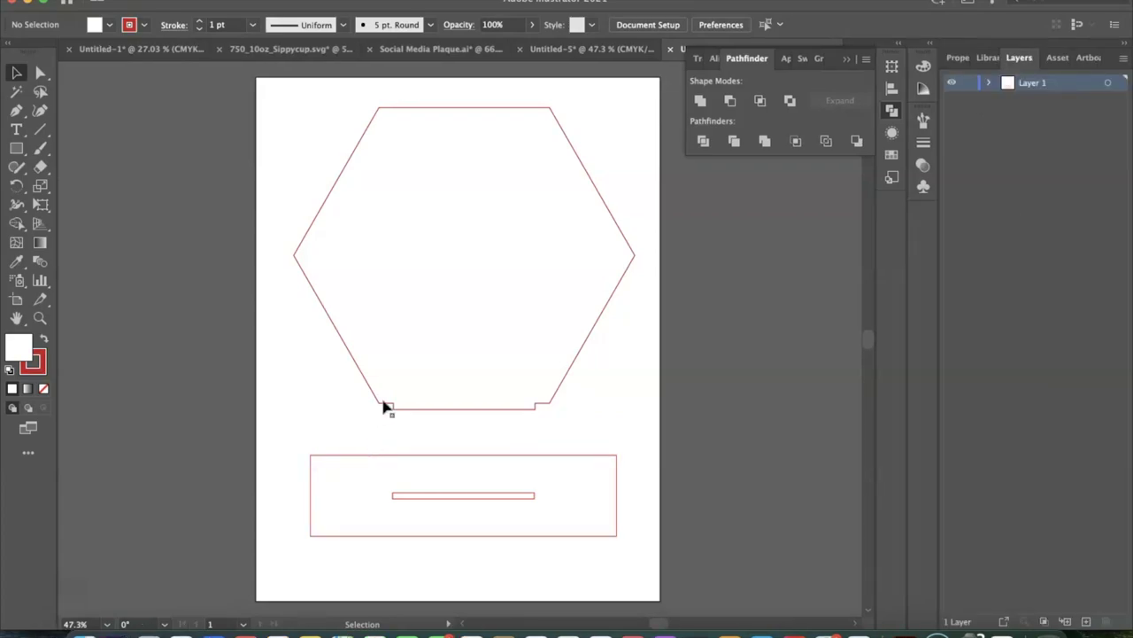
left_click(312, 297)
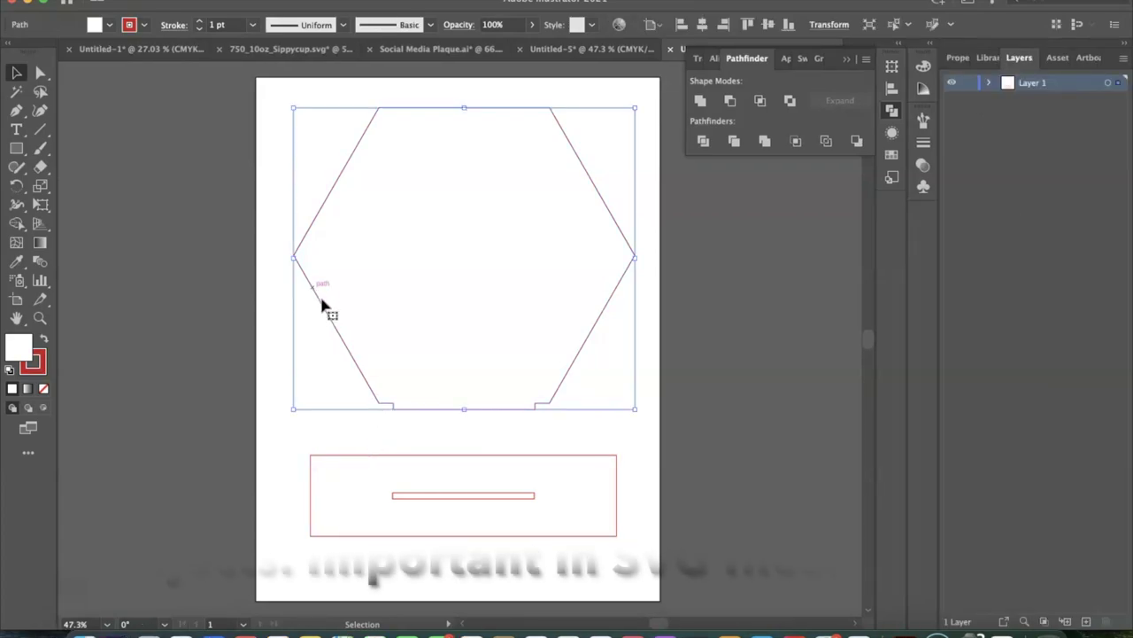
left_click(155, 0)
mouse_move(193, 0)
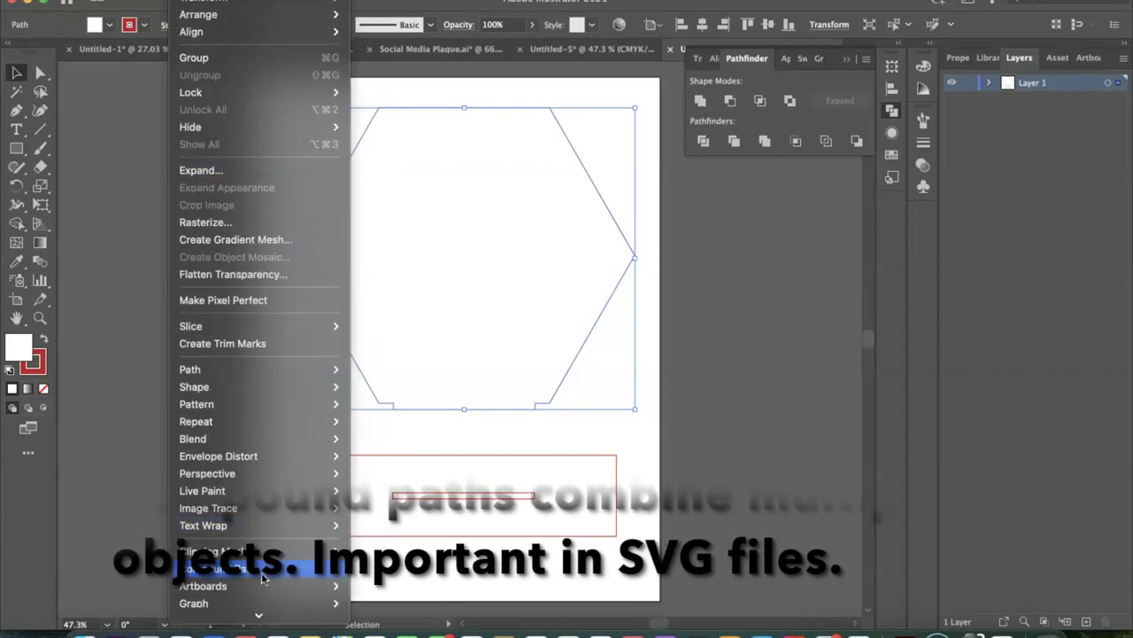
mouse_move(262, 570)
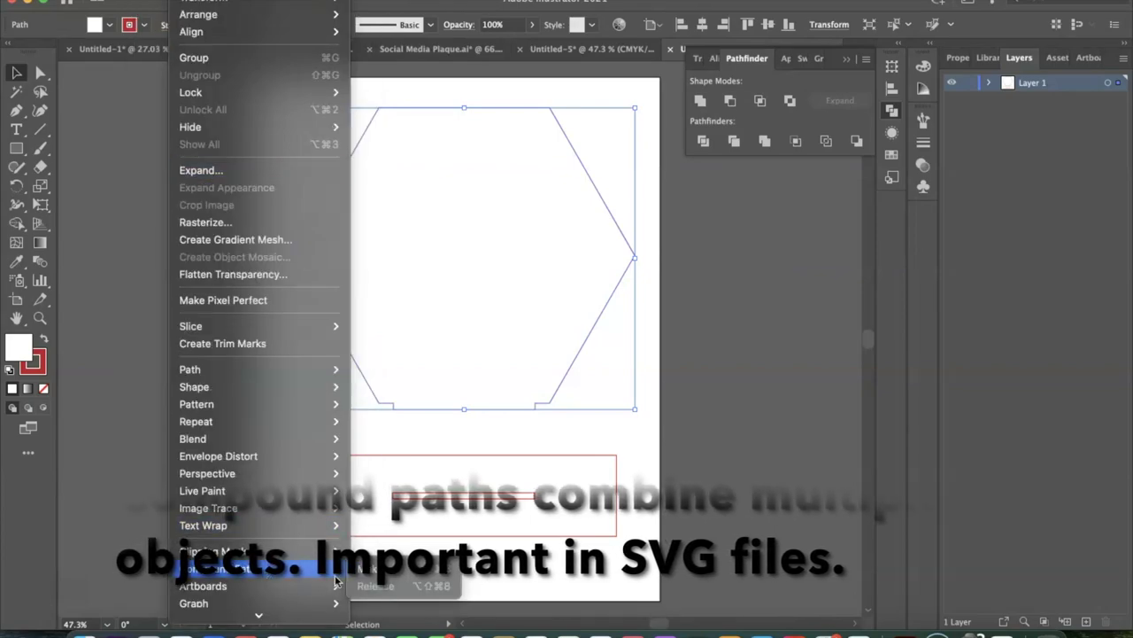
left_click(367, 574)
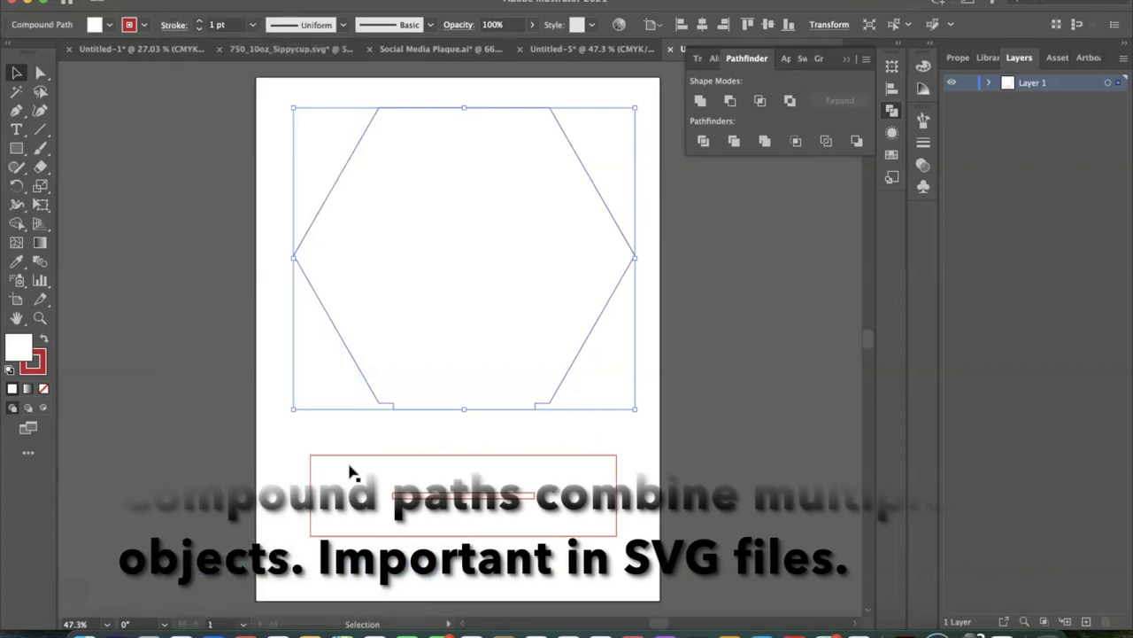
Group the base rectangle together with its slot.
left_click(292, 461)
left_click_drag(291, 461, 607, 533)
right_click(607, 532)
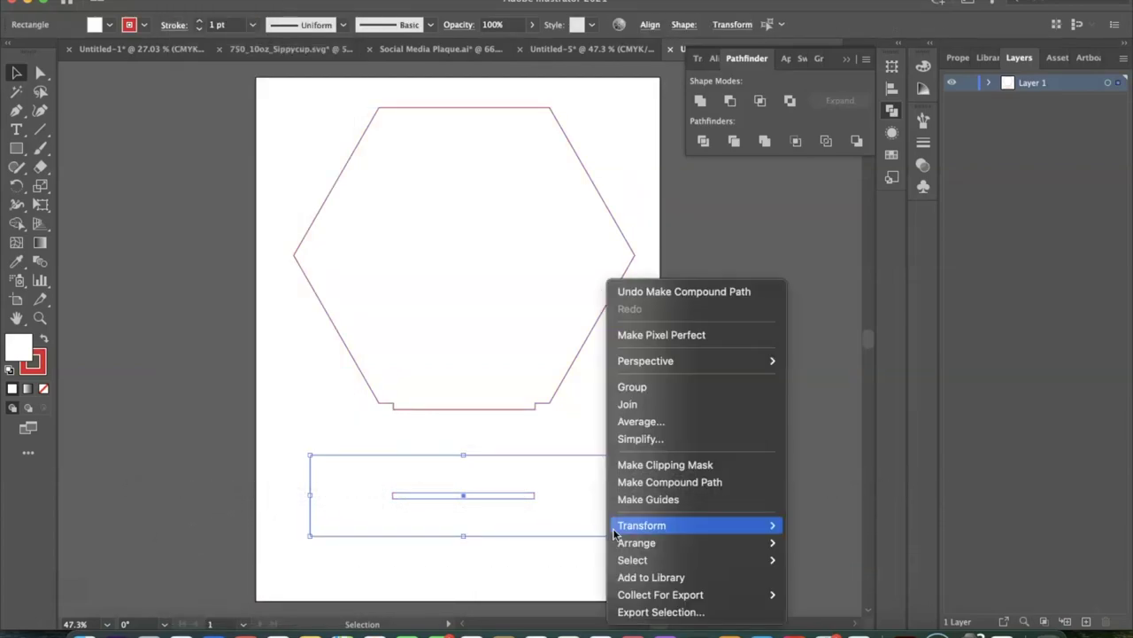
left_click(655, 390)
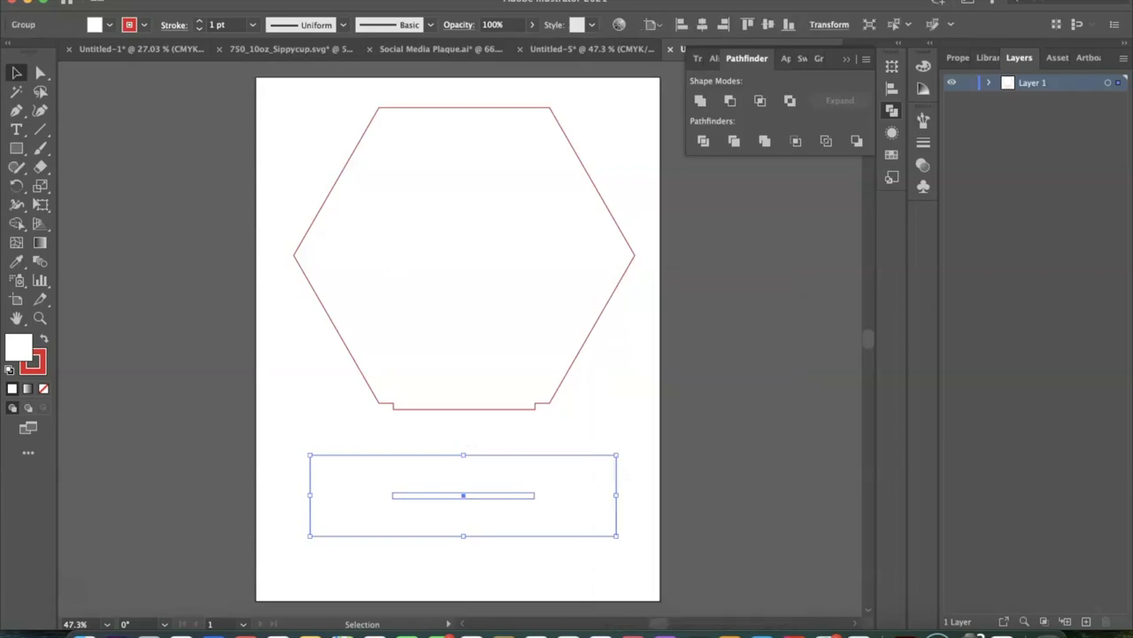
Make a compound path from the grouped base rectangle and slot.
left_click(169, 5)
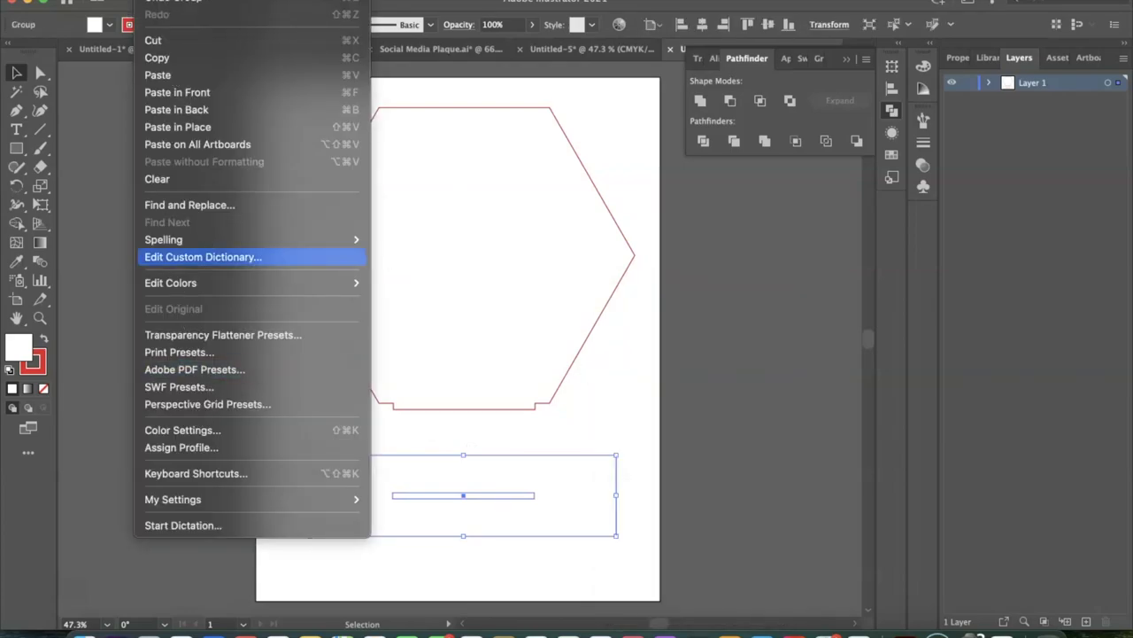
mouse_move(200, 4)
mouse_move(233, 569)
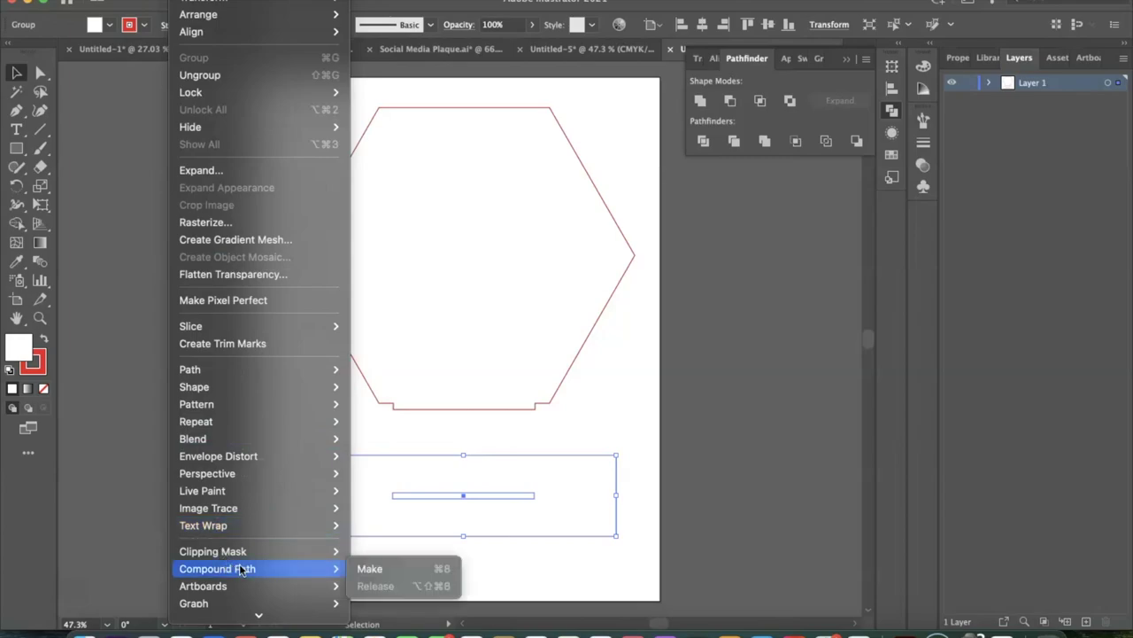
left_click(369, 569)
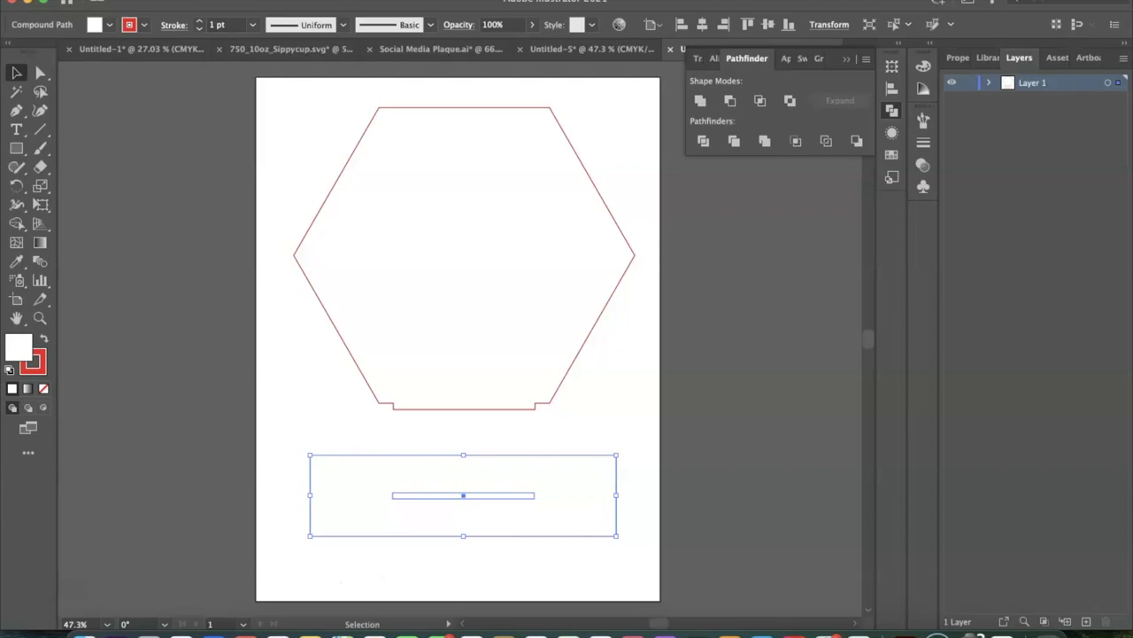
left_click(674, 403)
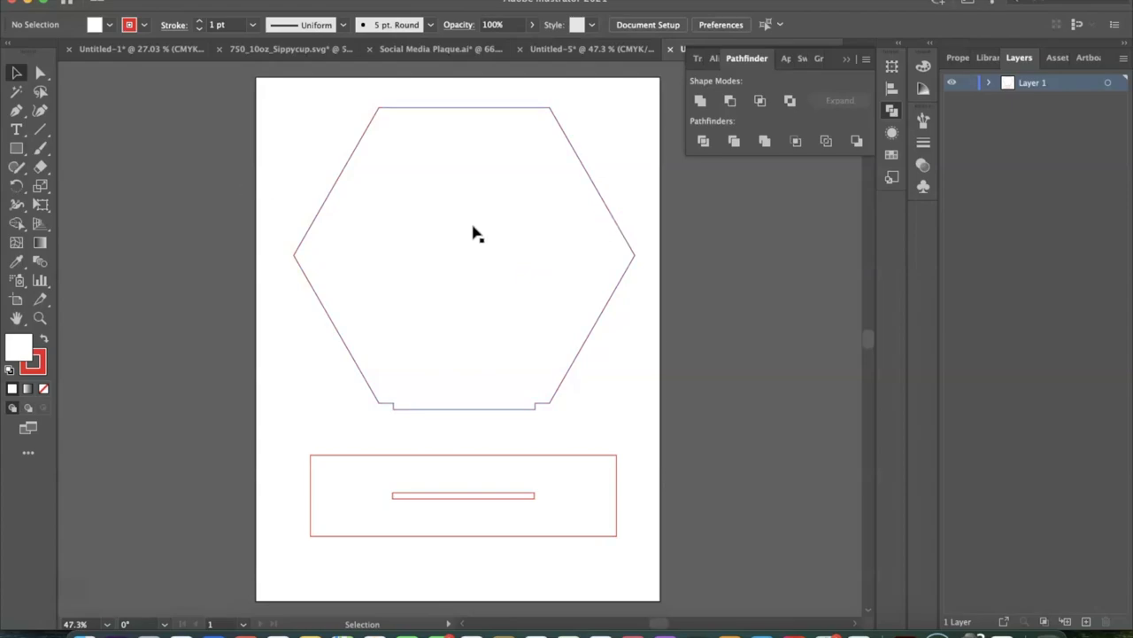
Create an inner copy of the hexagon-and-tab outline with Offset Path at -0.125 in, Miter joins and a miter limit of 4.
left_click(345, 170)
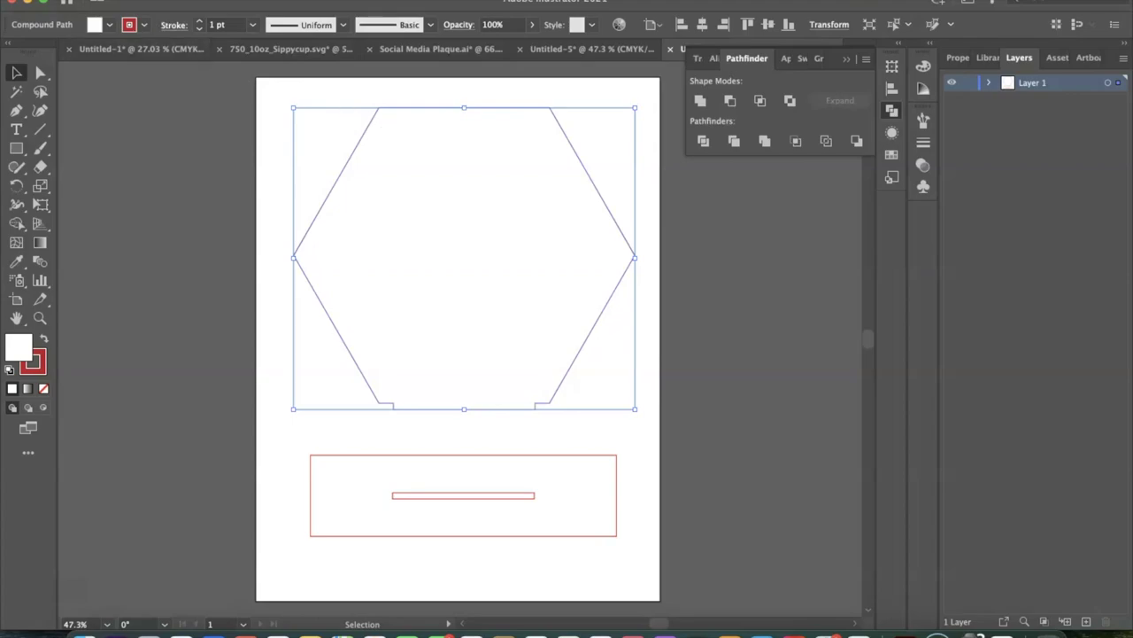
left_click(191, 0)
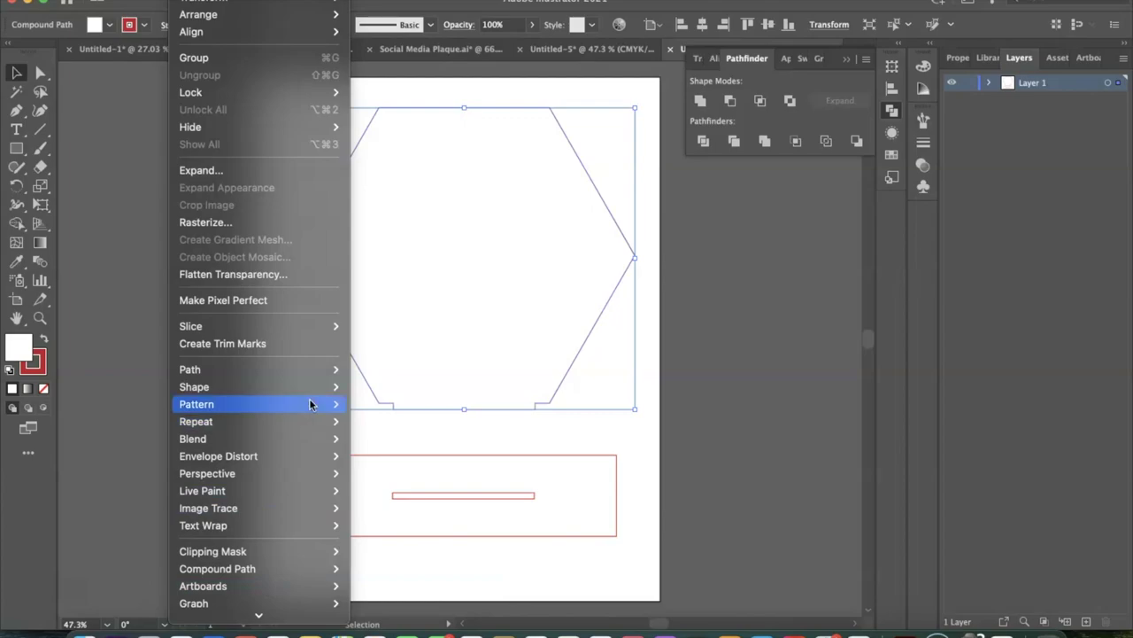
mouse_move(309, 369)
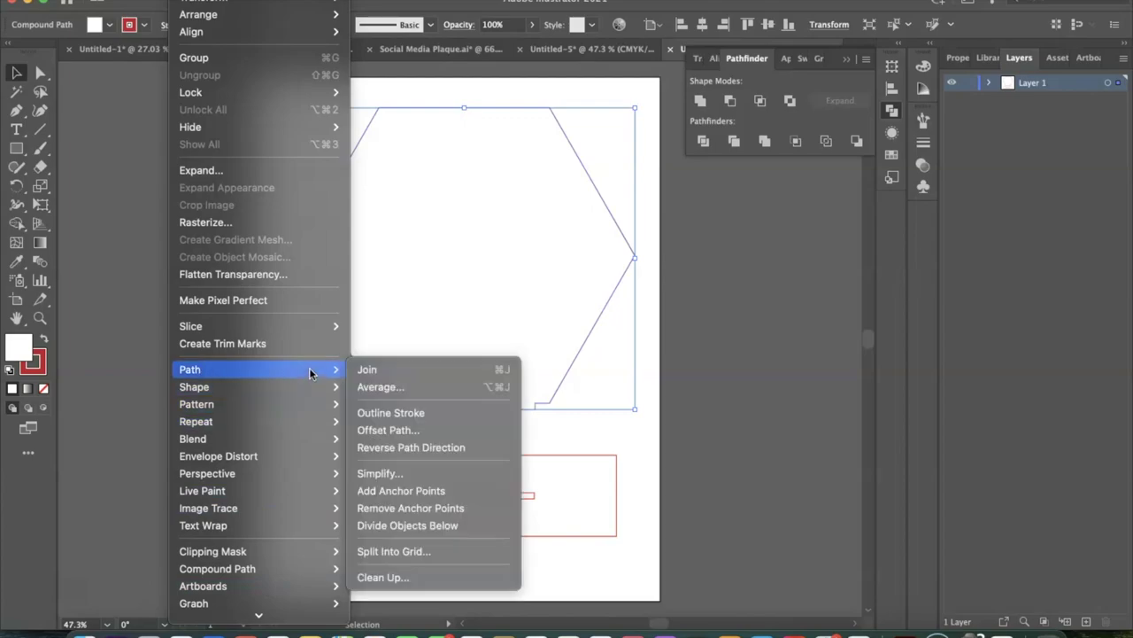
left_click(422, 428)
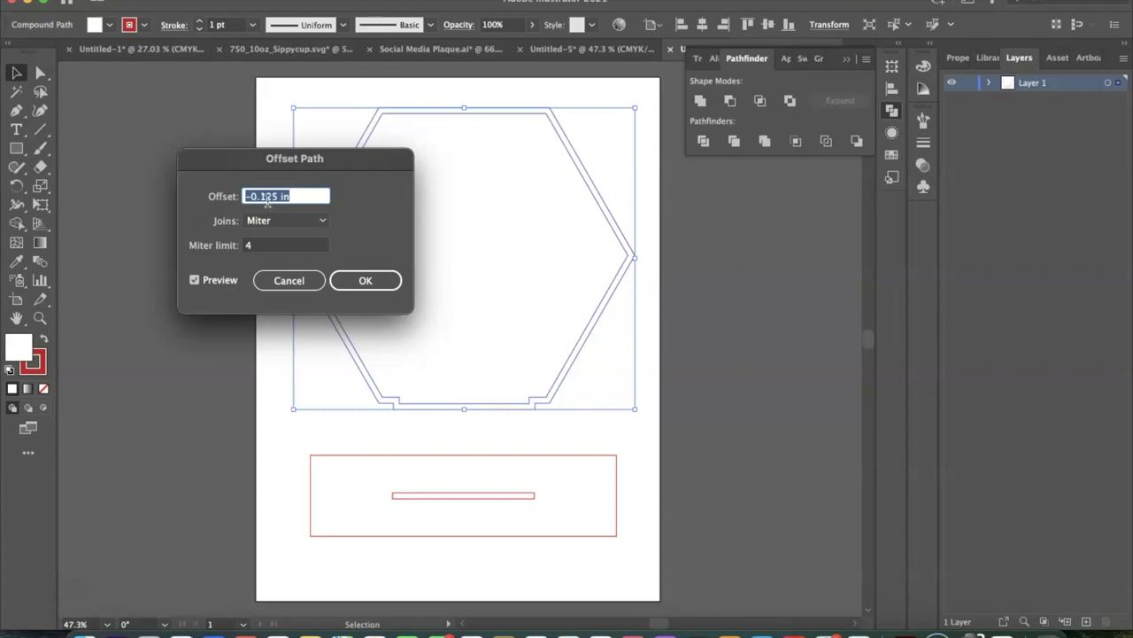
left_click(355, 288)
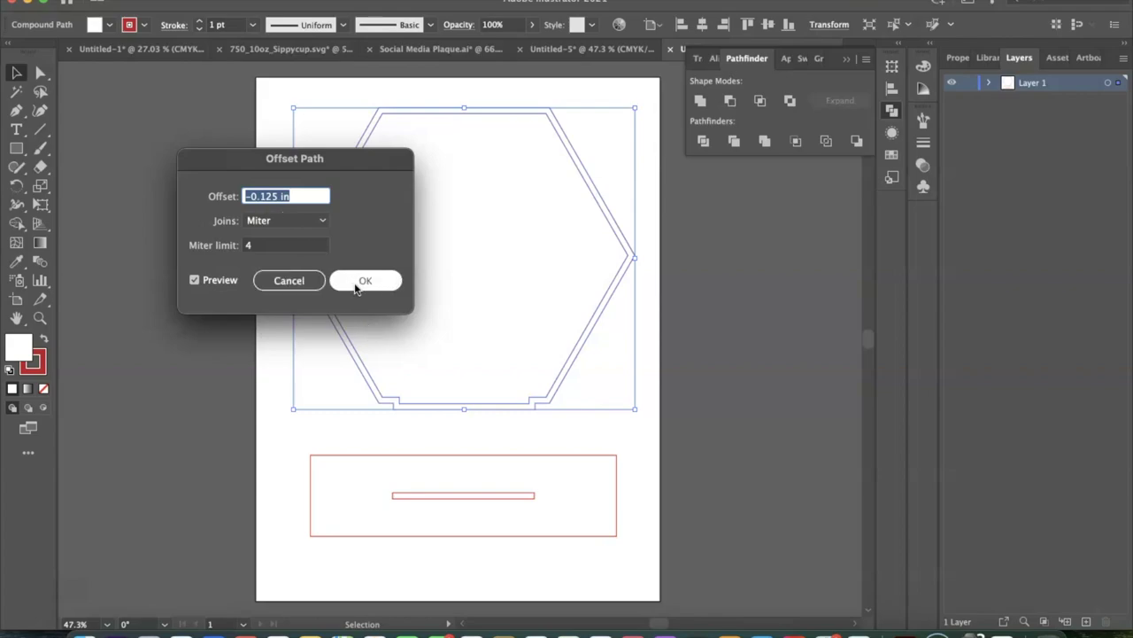
left_click(356, 289)
left_click(238, 216)
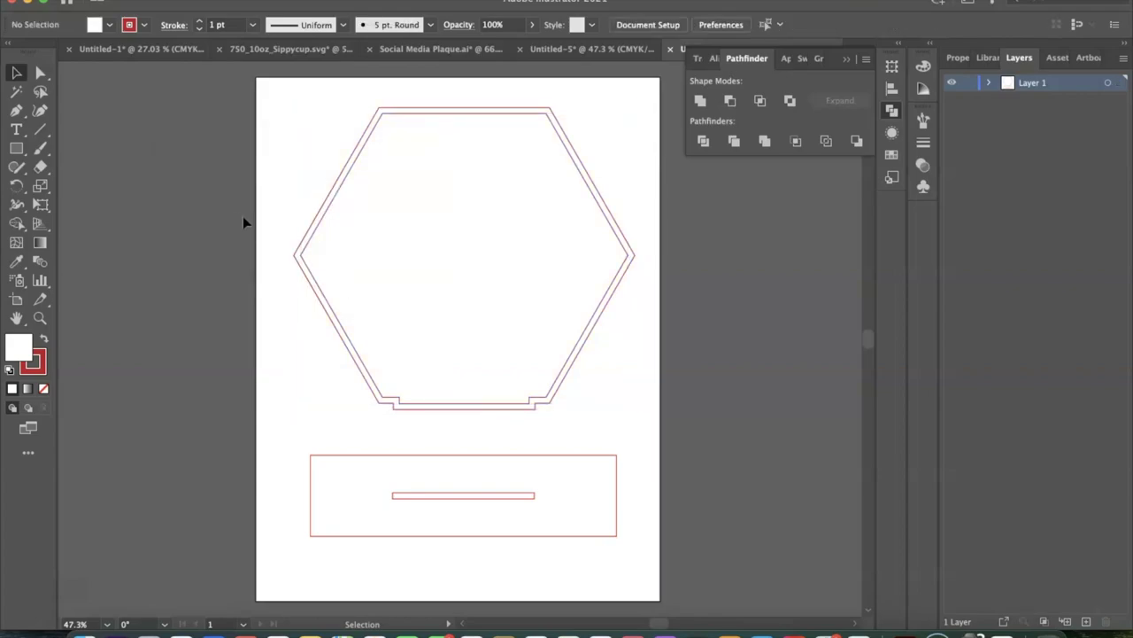
Change the stroke colour of the inner hexagon outline to dark green.
left_click(310, 239)
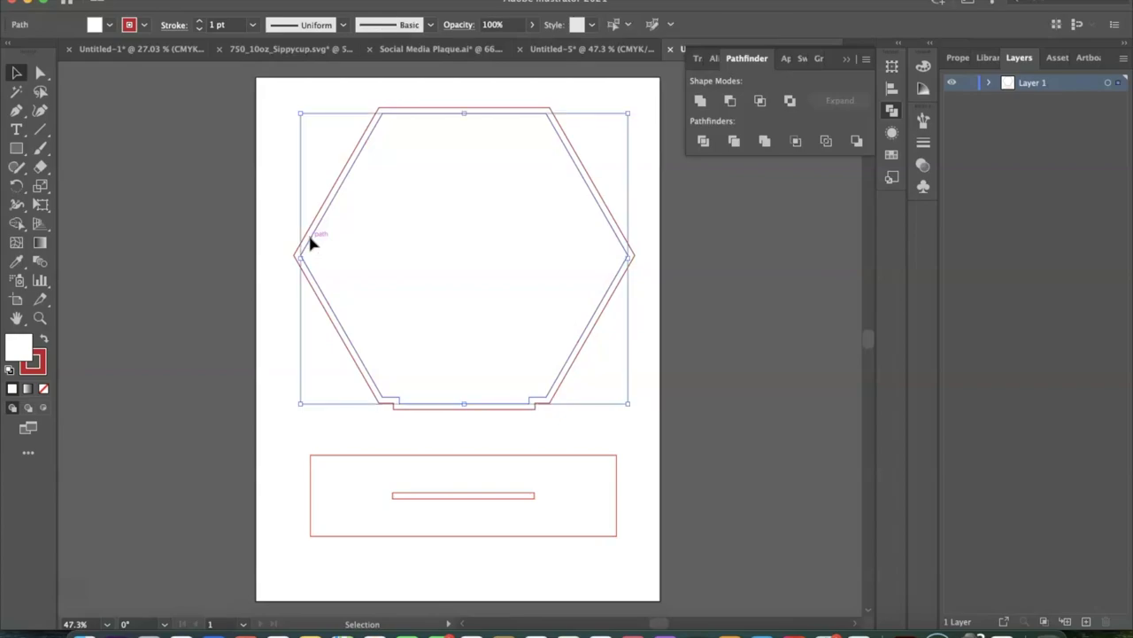
left_click(148, 27)
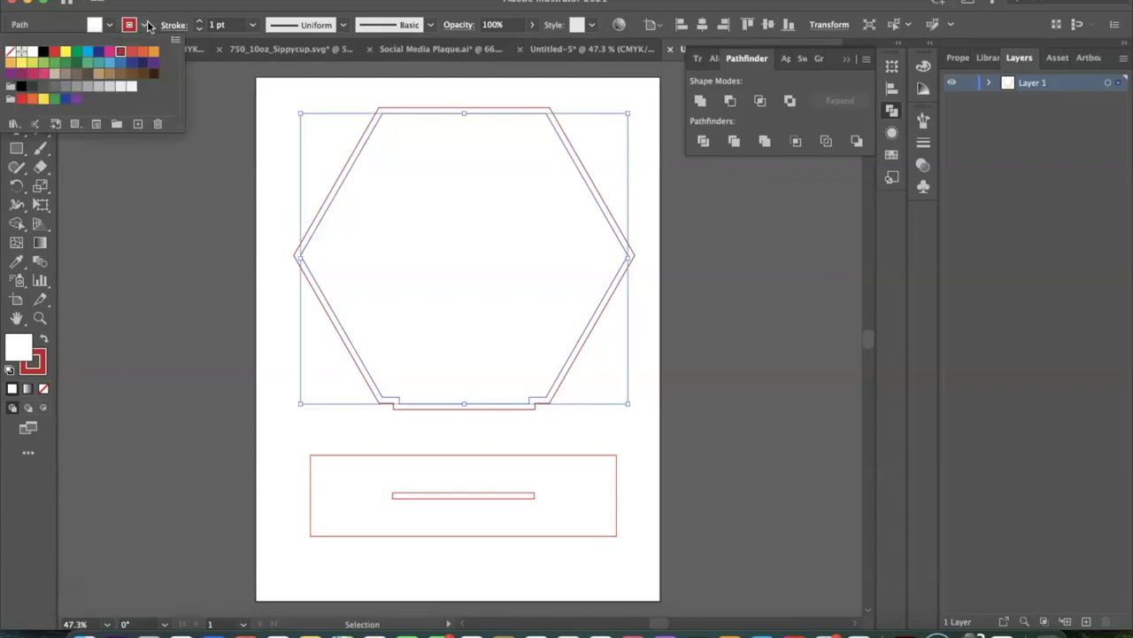
left_click(77, 63)
left_click(351, 116)
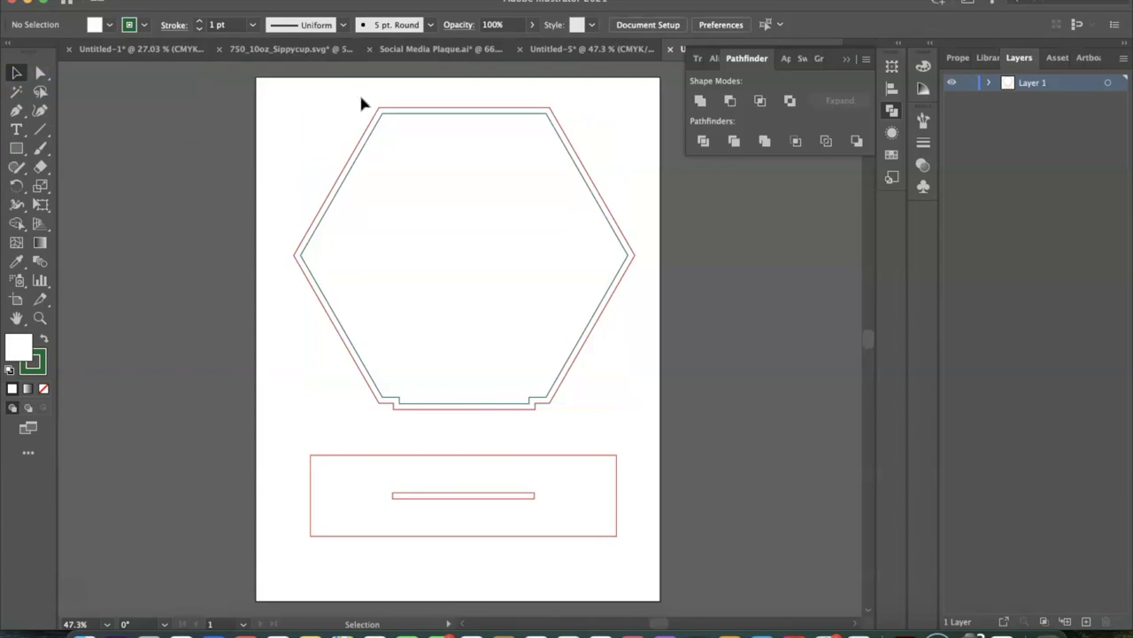
Group the outer red and inner green hexagon outlines.
left_click_drag(624, 408, 597, 331)
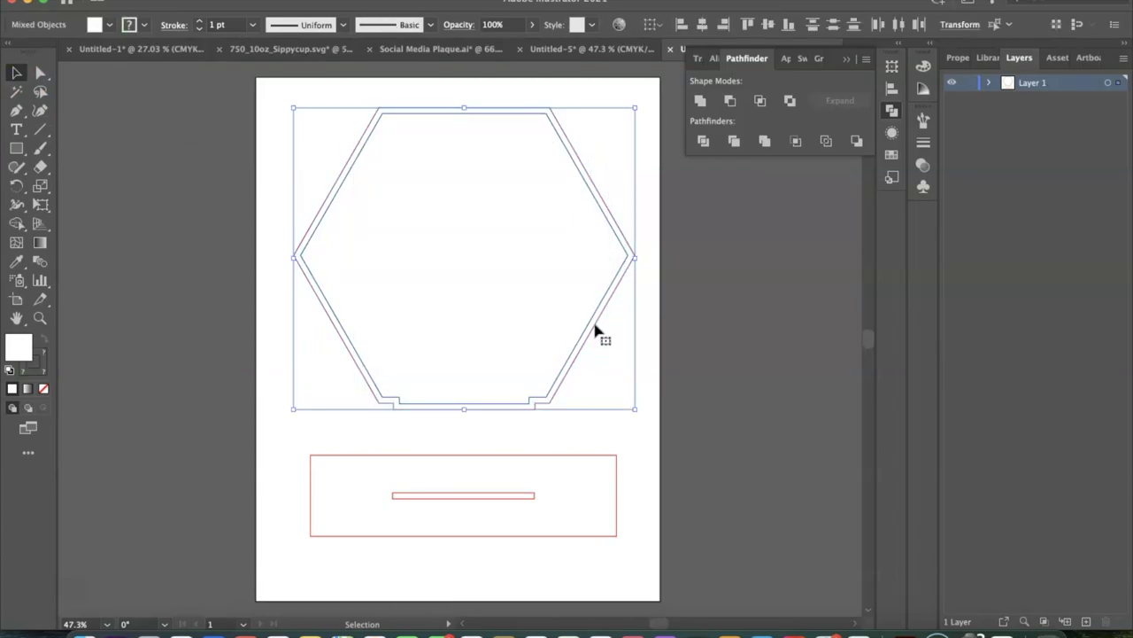
right_click(595, 316)
left_click(636, 455)
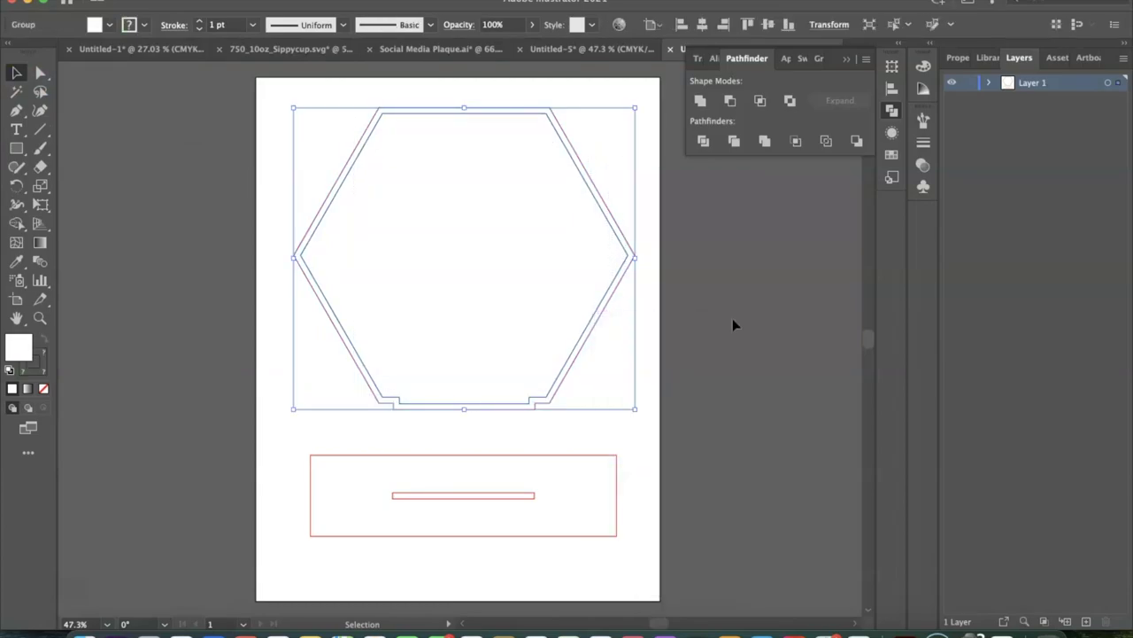
left_click(732, 318)
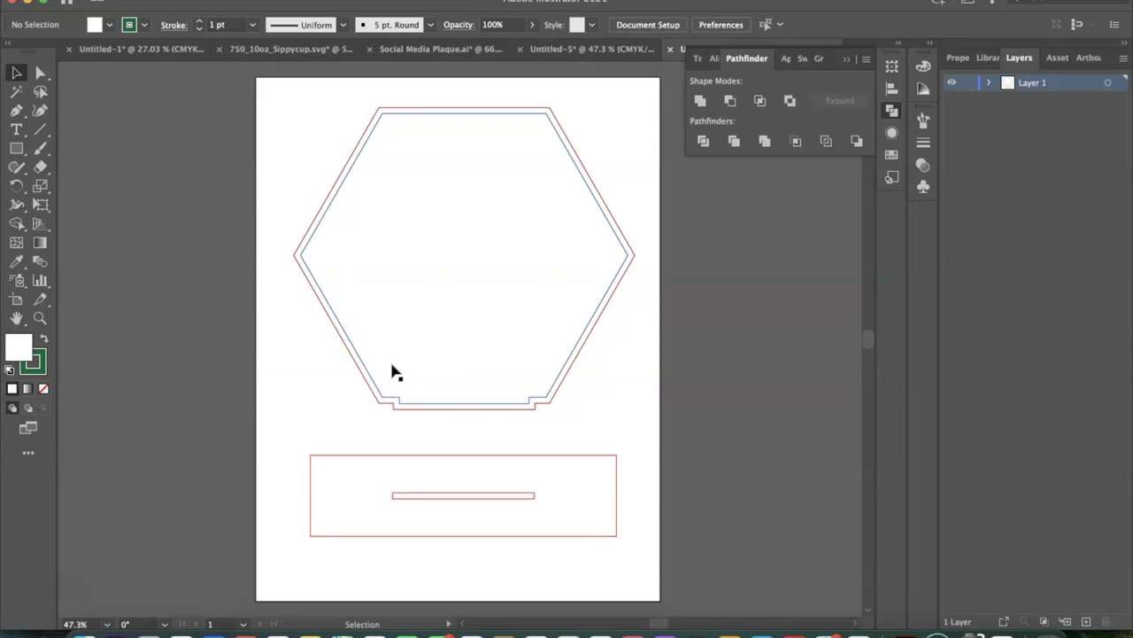
Add the text "LET'S GET SOCIAL" in the hexagon's upper part and scale it to about 42 pt, about 4.3 in wide.
key("t")
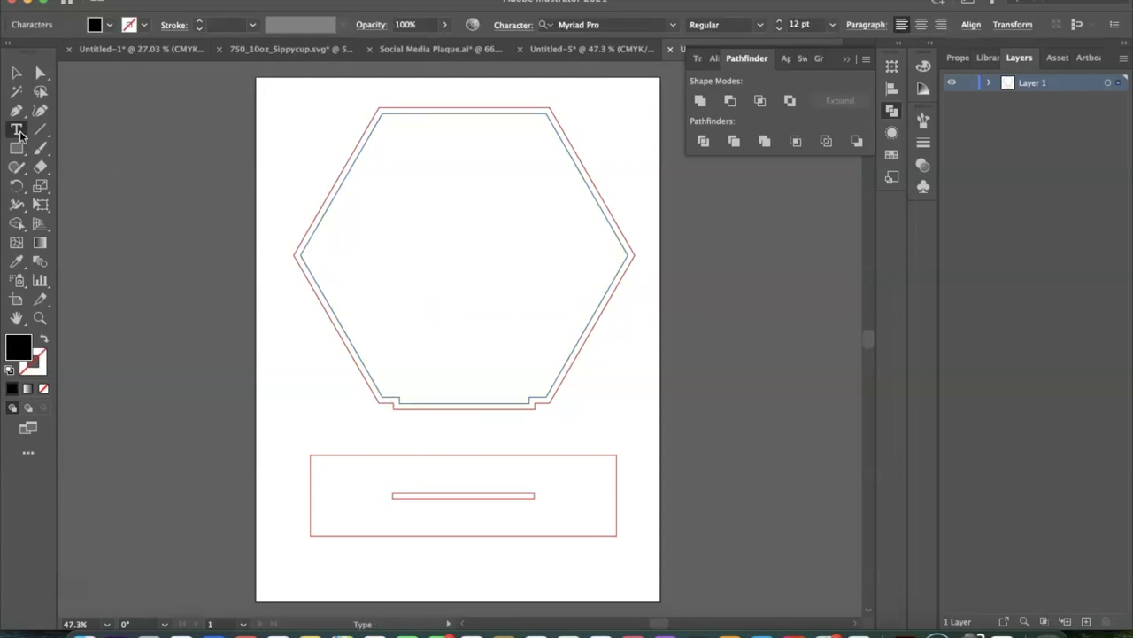
left_click(375, 192)
left_click(16, 73)
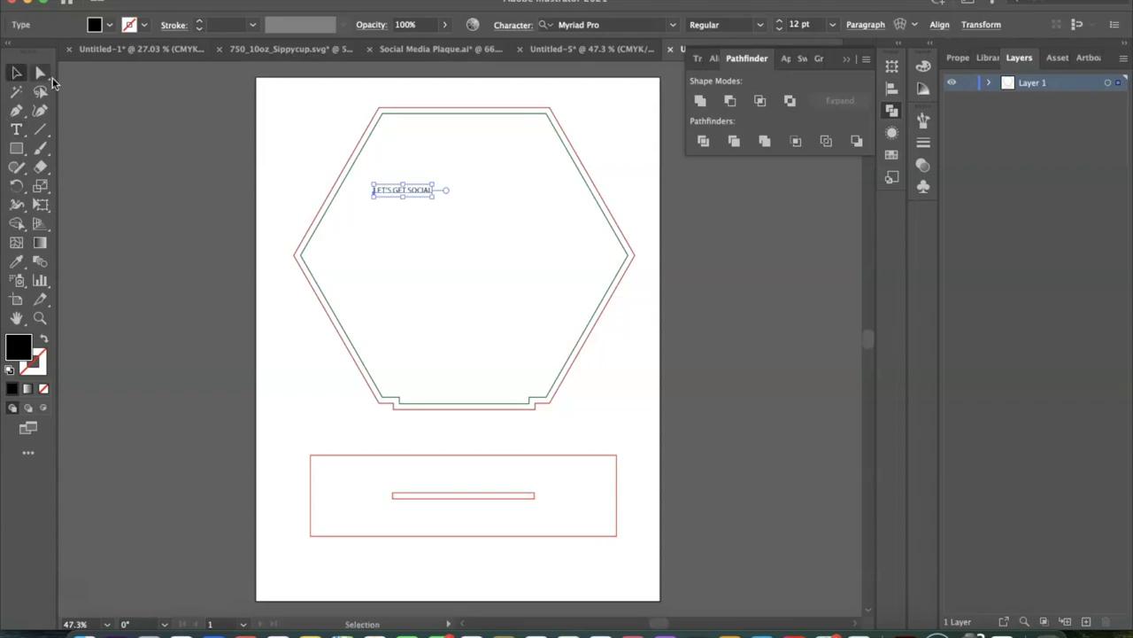
left_click_drag(433, 195, 513, 203)
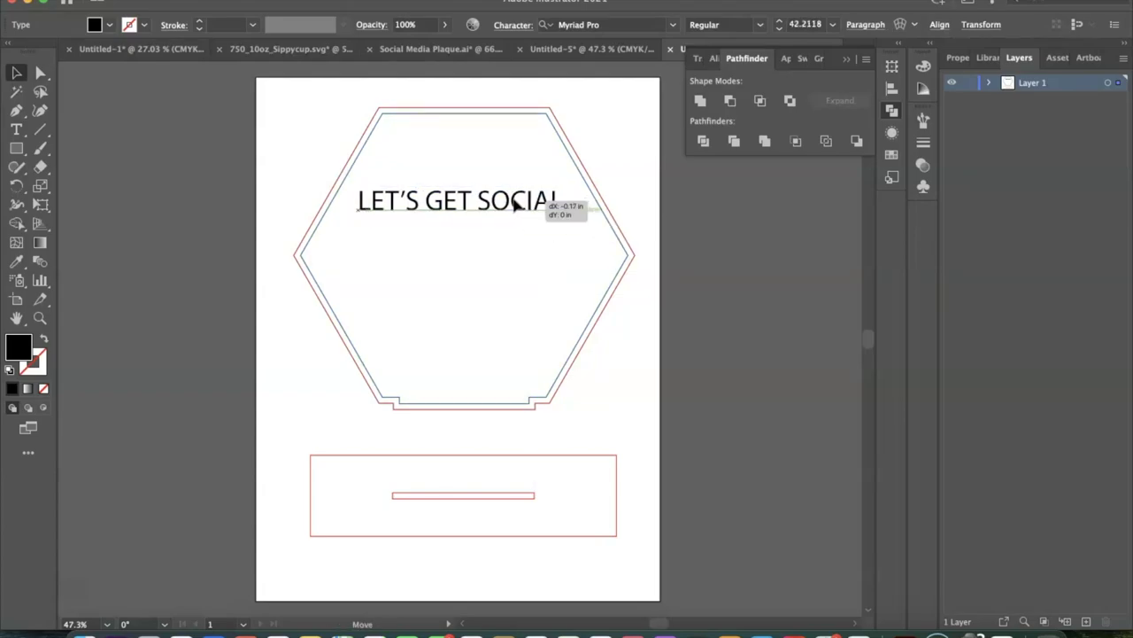
left_click(959, 58)
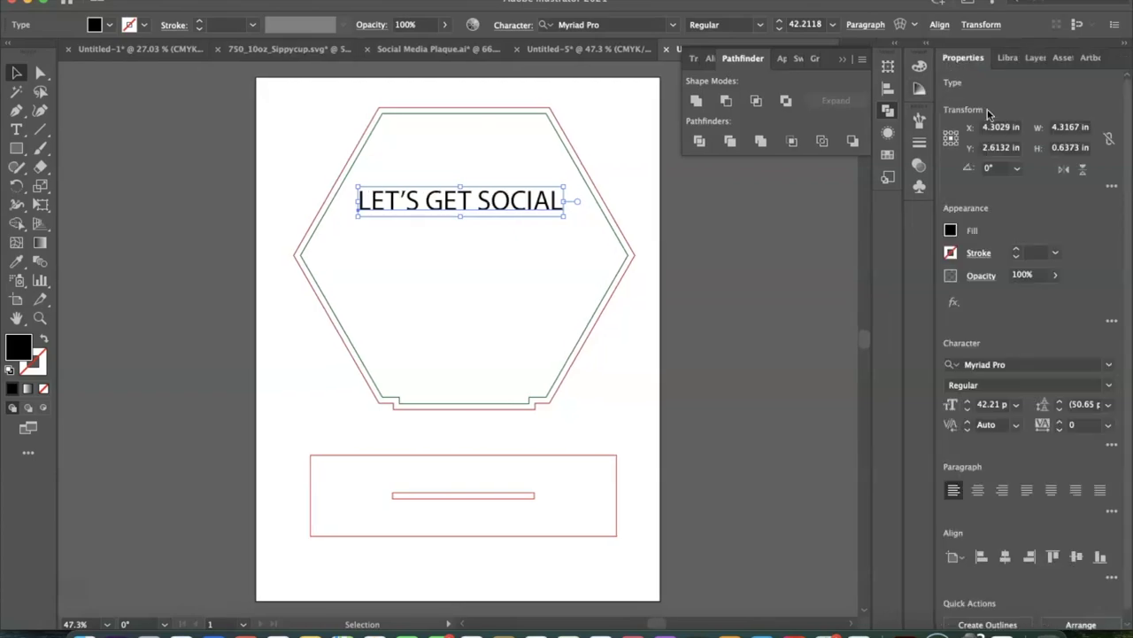
Set the heading text in CLN-RainbowDonut1 Regular and scale it to about 69 pt, about 4.5 in wide, in the hexagon's upper part.
left_click(1109, 365)
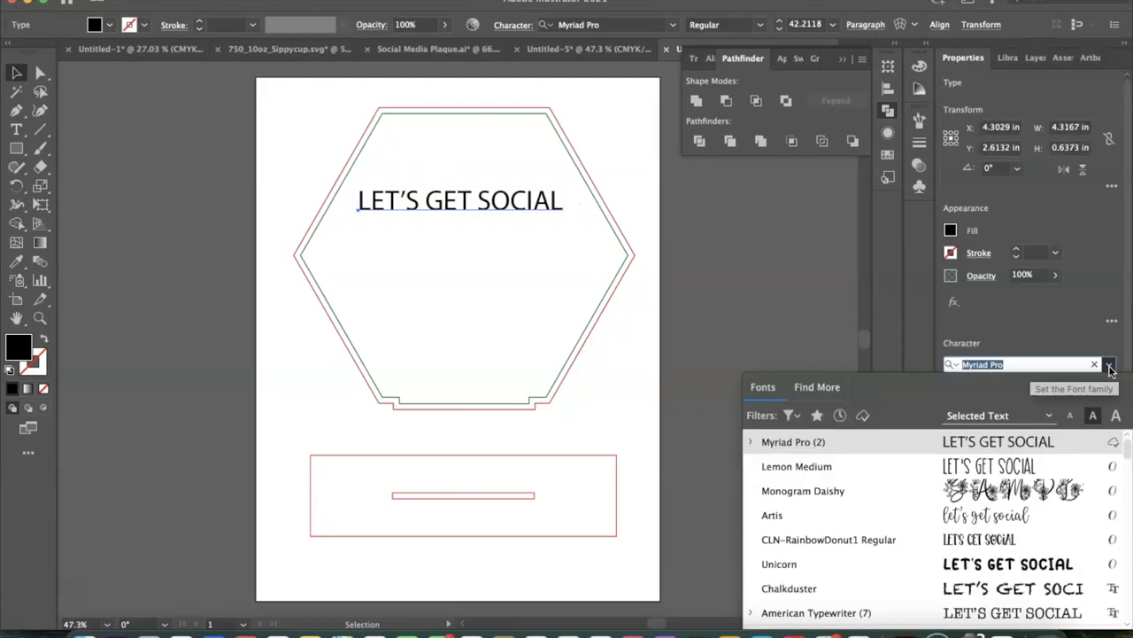
left_click(985, 542)
left_click_drag(490, 217, 512, 204)
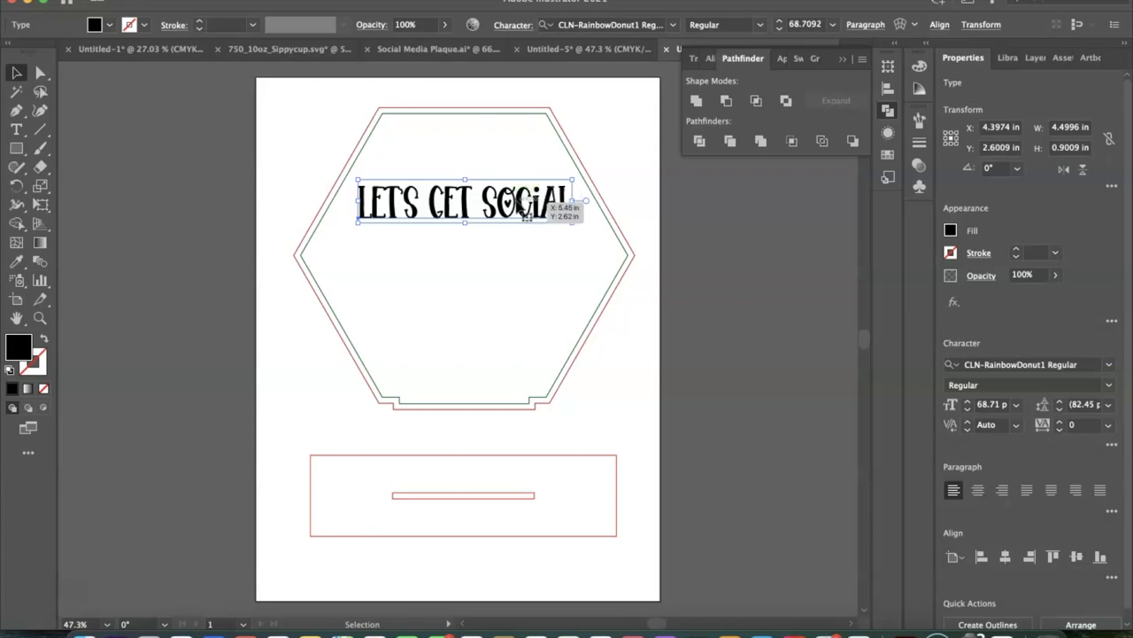
left_click_drag(521, 201, 524, 202)
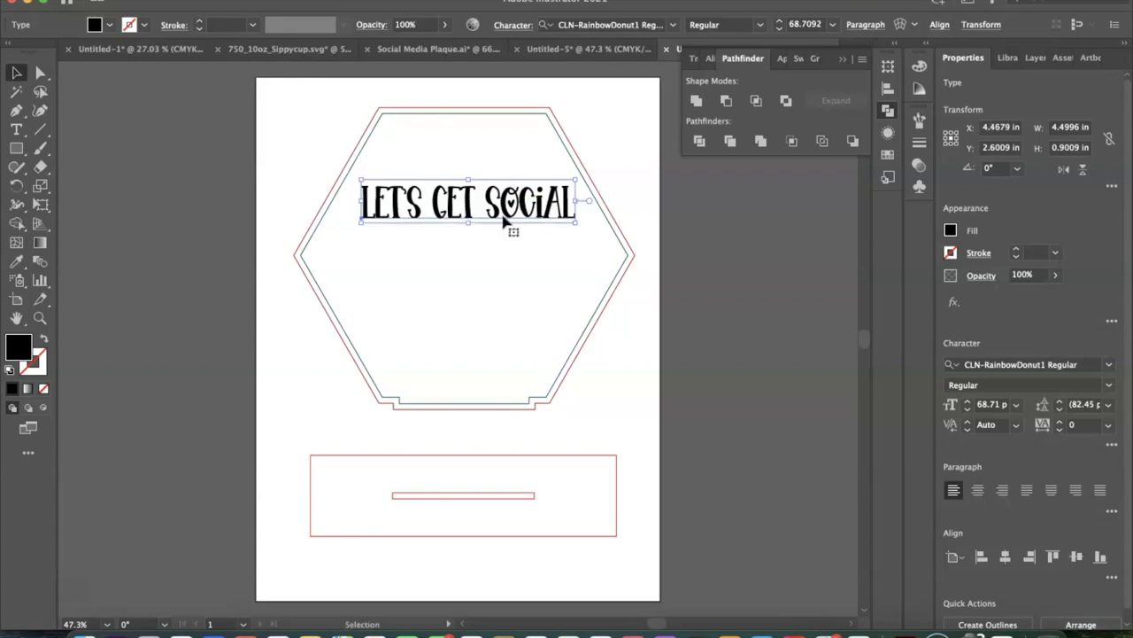
Convert the heading text to outlines and expand it.
right_click(530, 216)
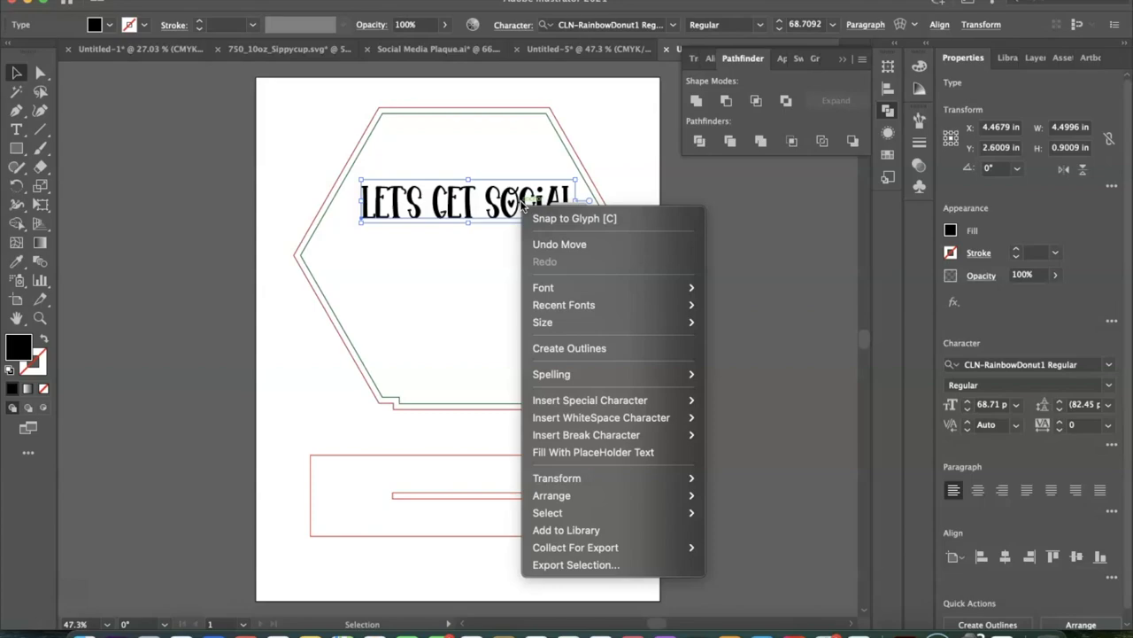
right_click(489, 217)
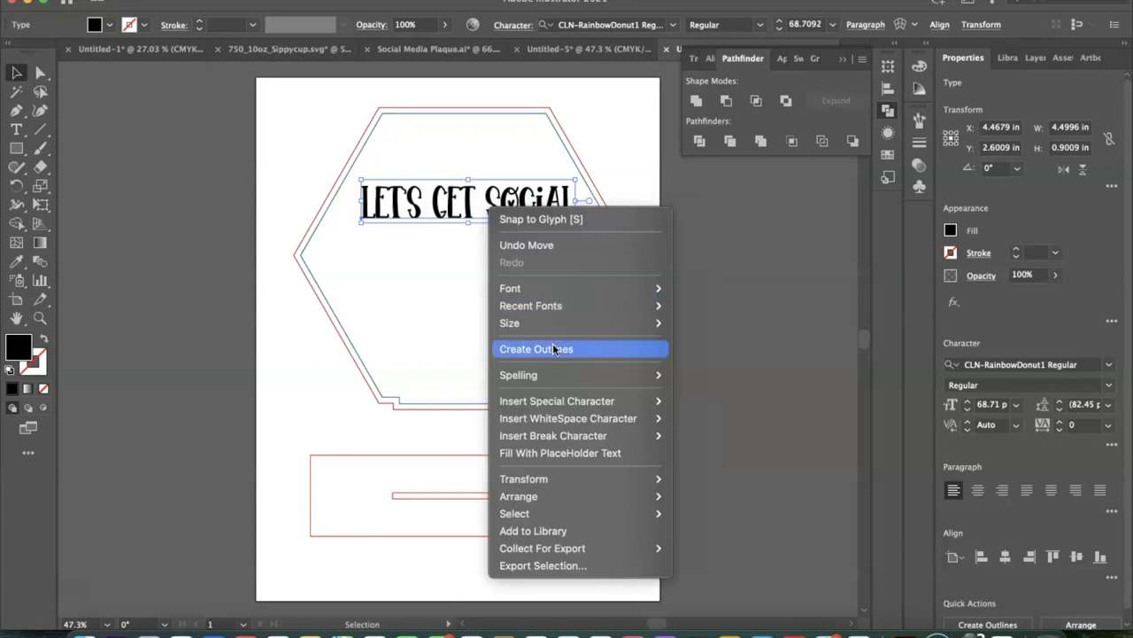
left_click(553, 345)
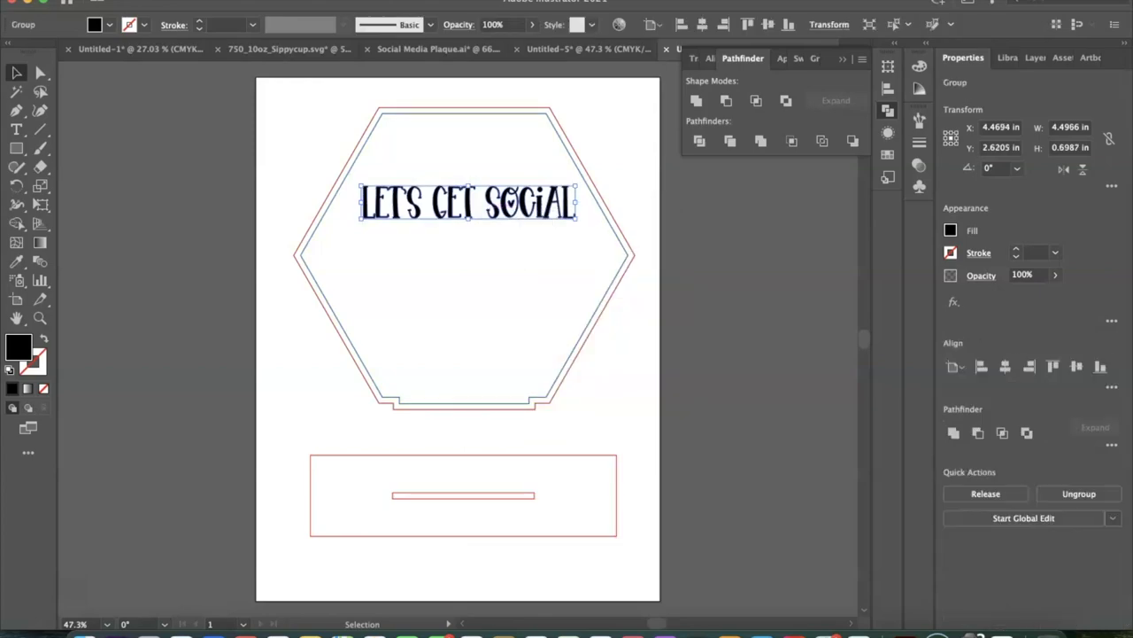
left_click(155, 0)
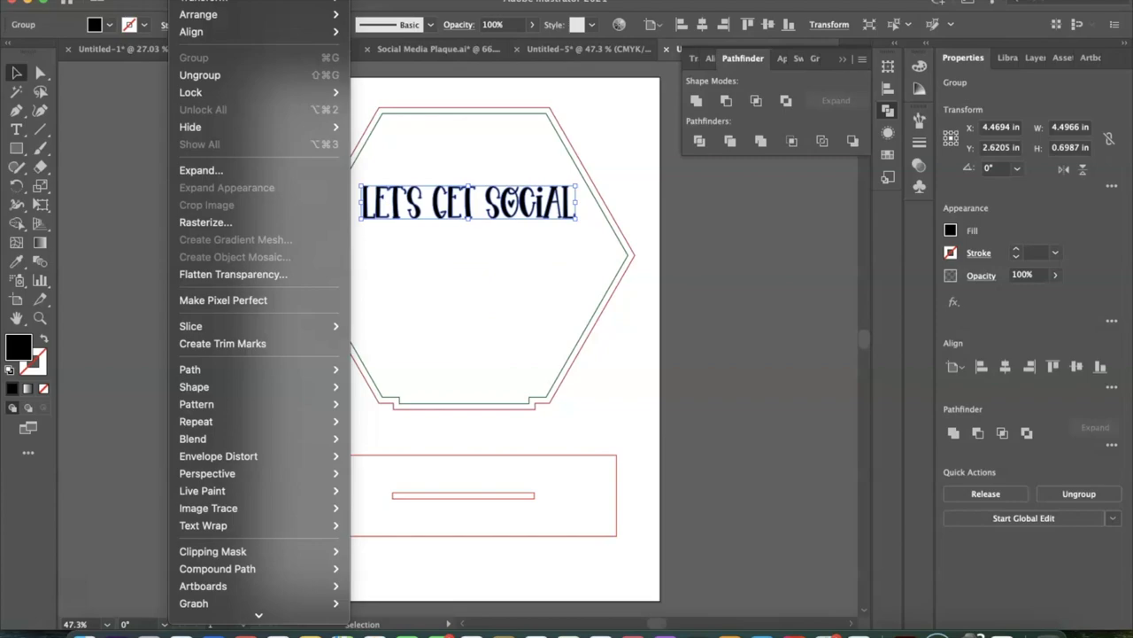
left_click(211, 171)
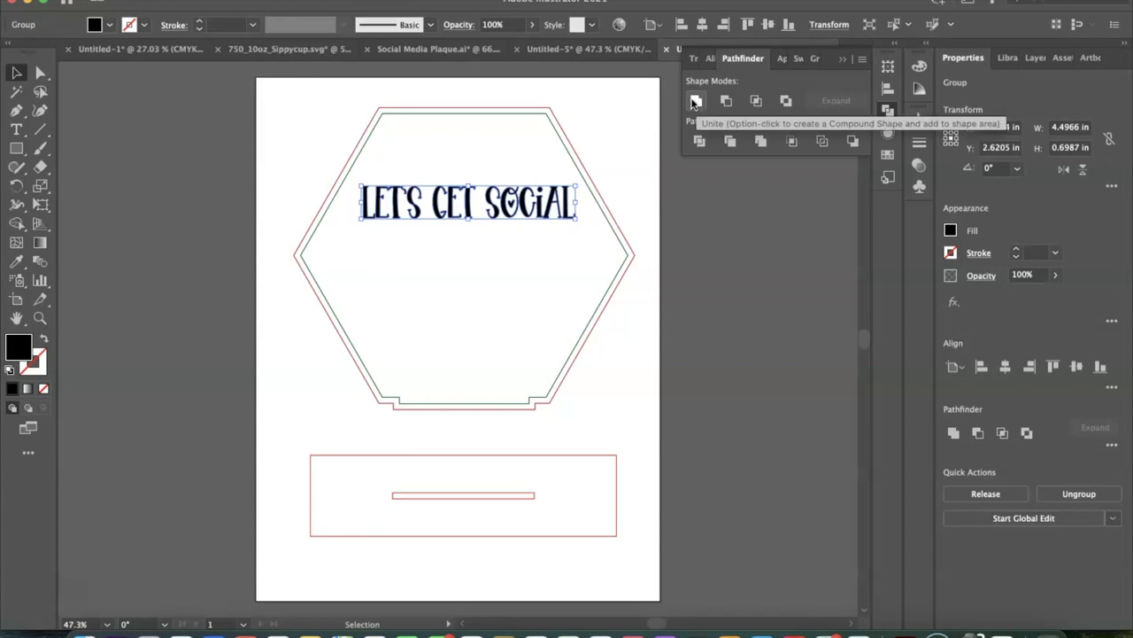
Unite the heading's letter shapes and make them one compound path.
left_click(696, 102)
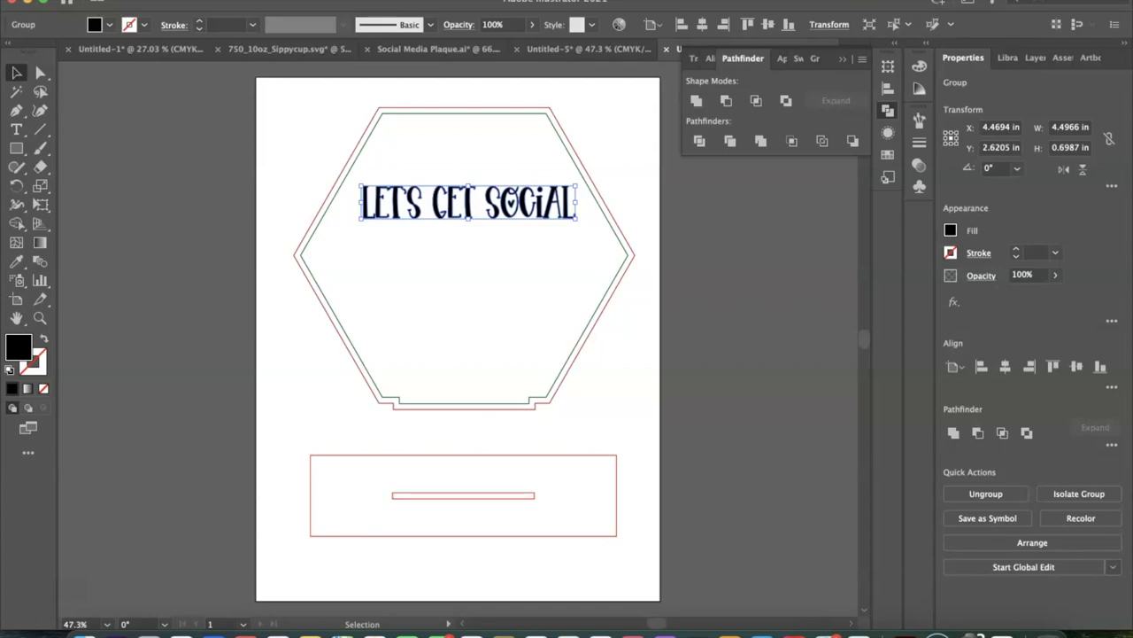
left_click(191, 0)
mouse_move(275, 571)
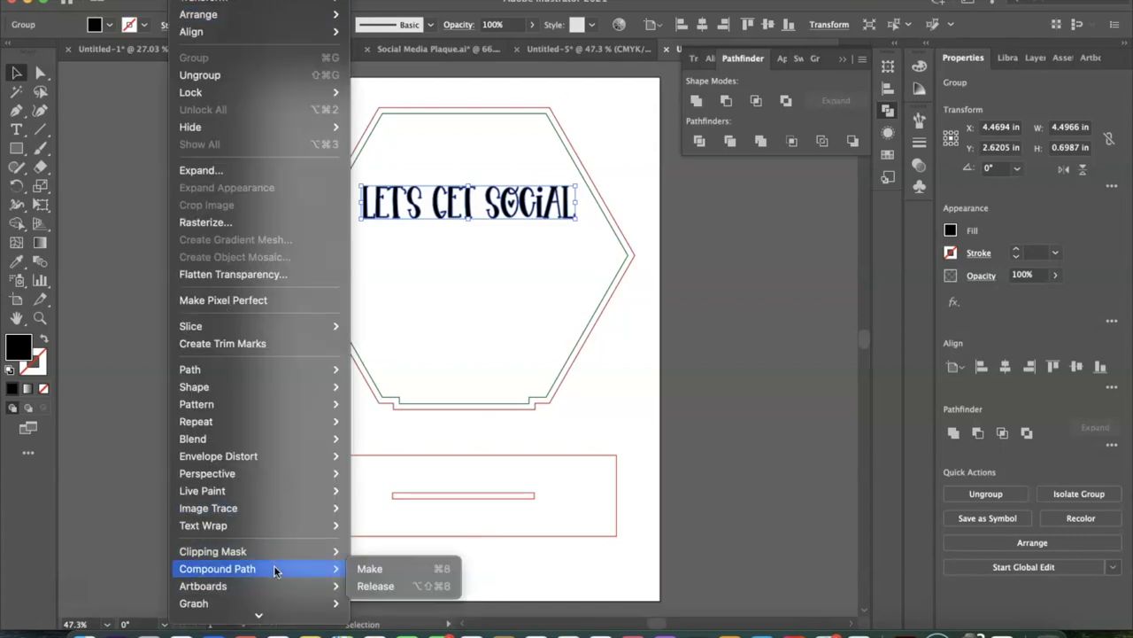
left_click(365, 569)
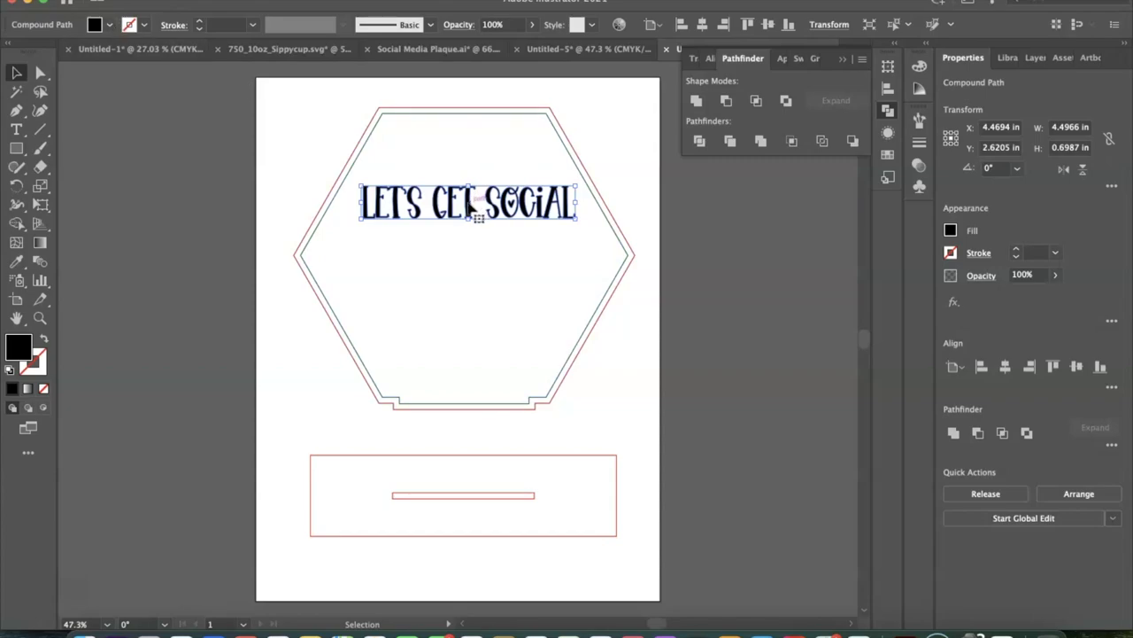
Set both the fill and the stroke of the "LET'S GET SOCIAL" heading to dark blue.
left_click(110, 26)
left_click(144, 25)
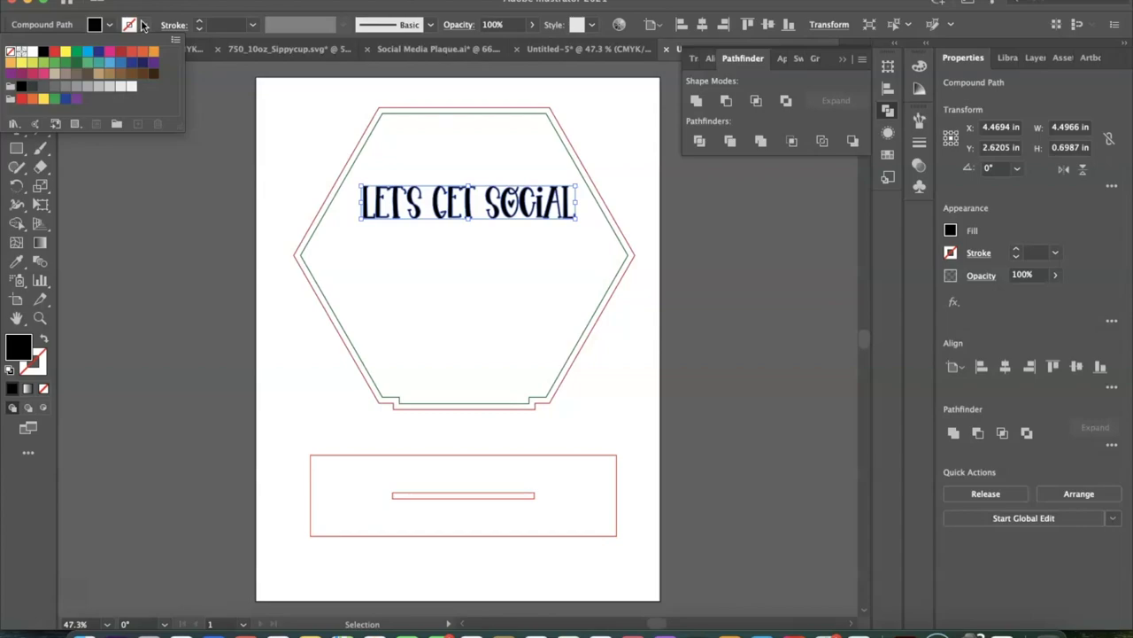
left_click(98, 52)
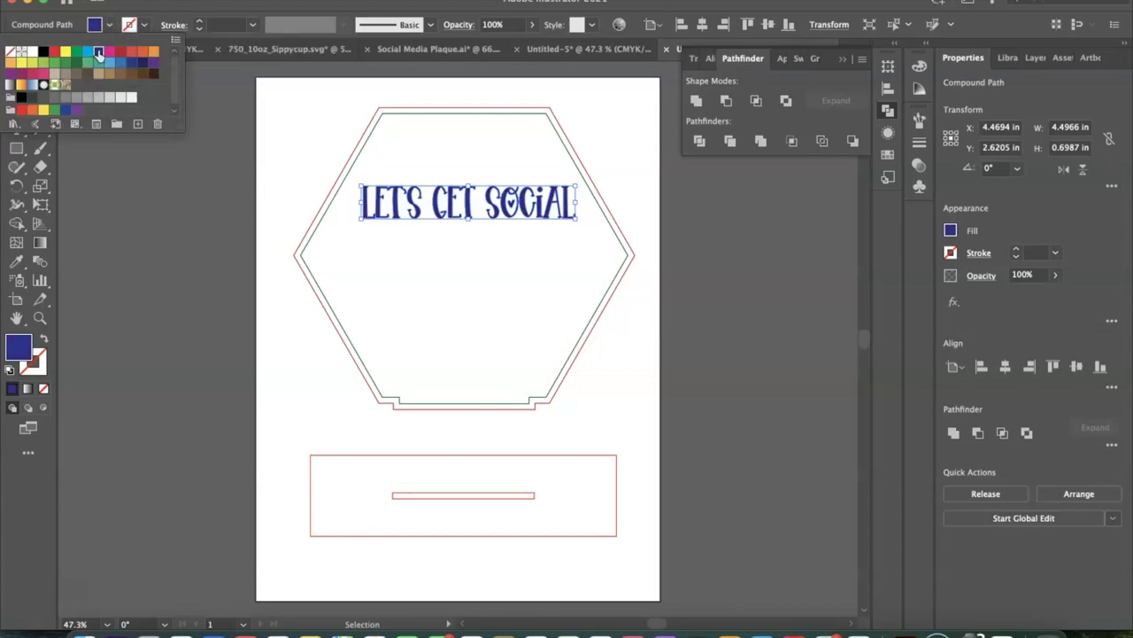
left_click(146, 25)
left_click(146, 26)
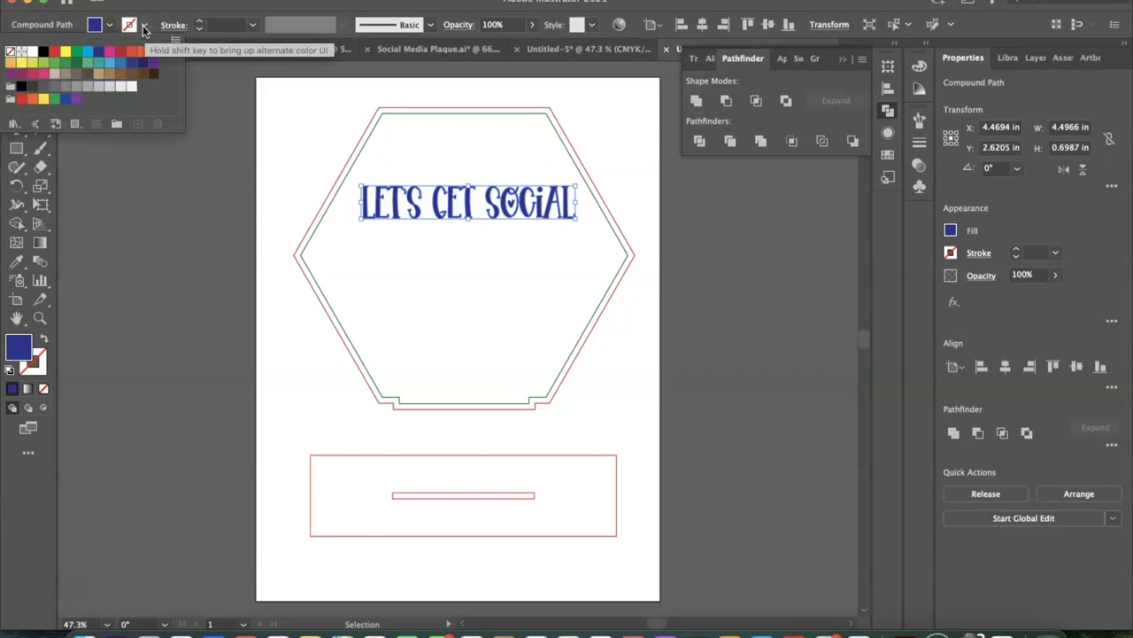
left_click(104, 56)
left_click(231, 151)
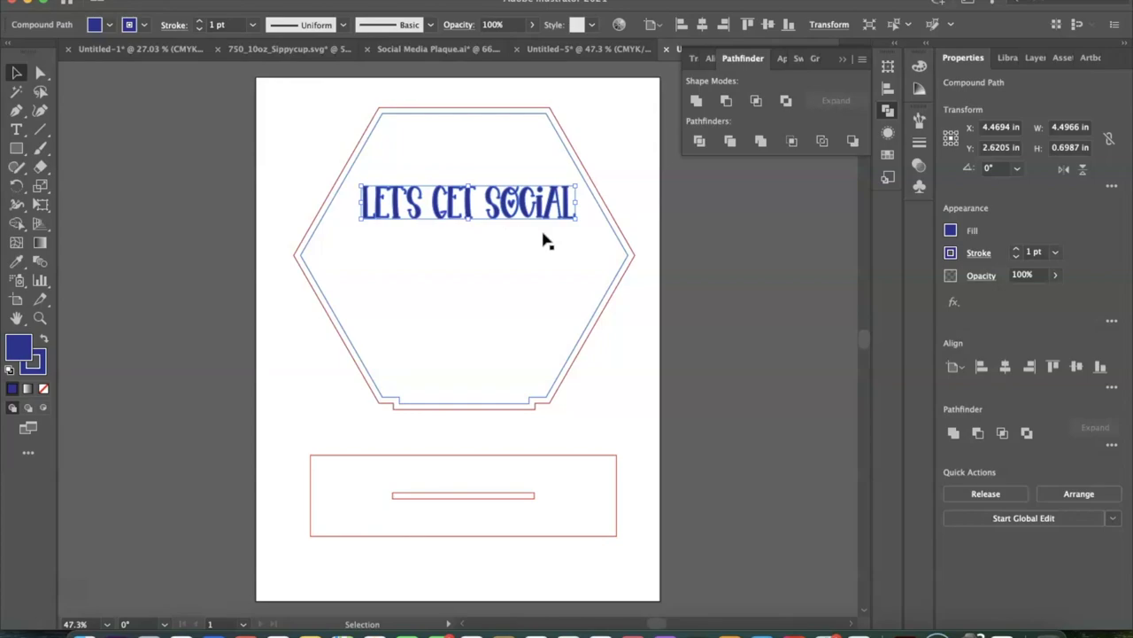
Add the contact e-mail address as text near the hexagon's lower edge and enlarge it to about 29 pt.
key("t")
left_click(403, 367)
type("FOLLOW US ON")
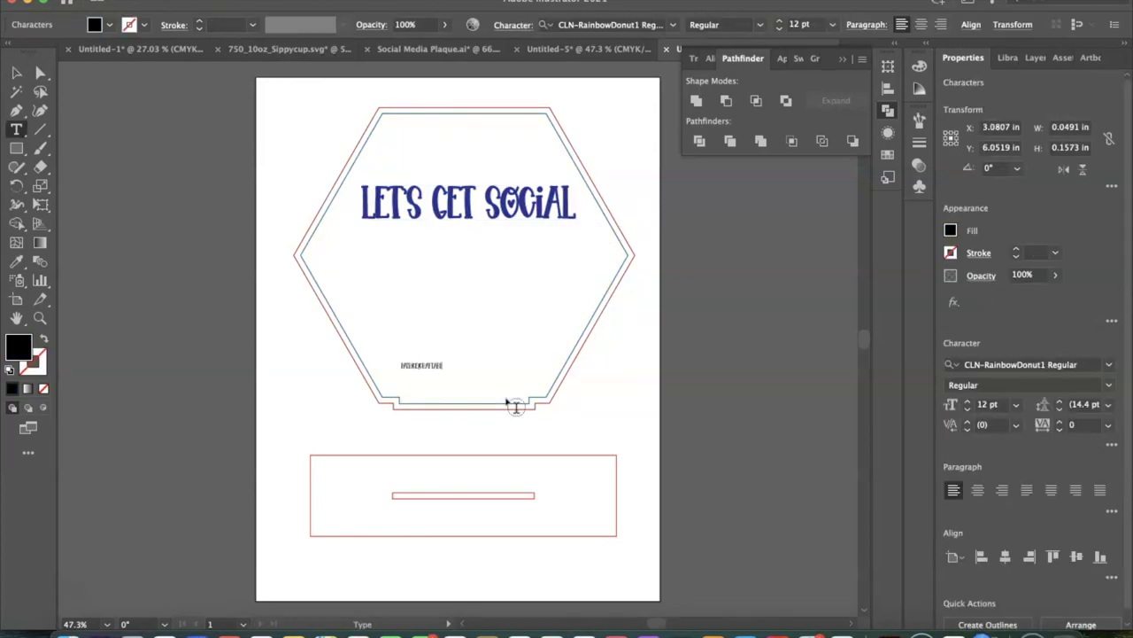
type(".com")
key("Escape")
left_click_drag(472, 370, 553, 399)
Set the e-mail text in Lemon Medium, correct its "@" sign and scale it to about 24 pt, about 3.5 in wide.
left_click(1108, 364)
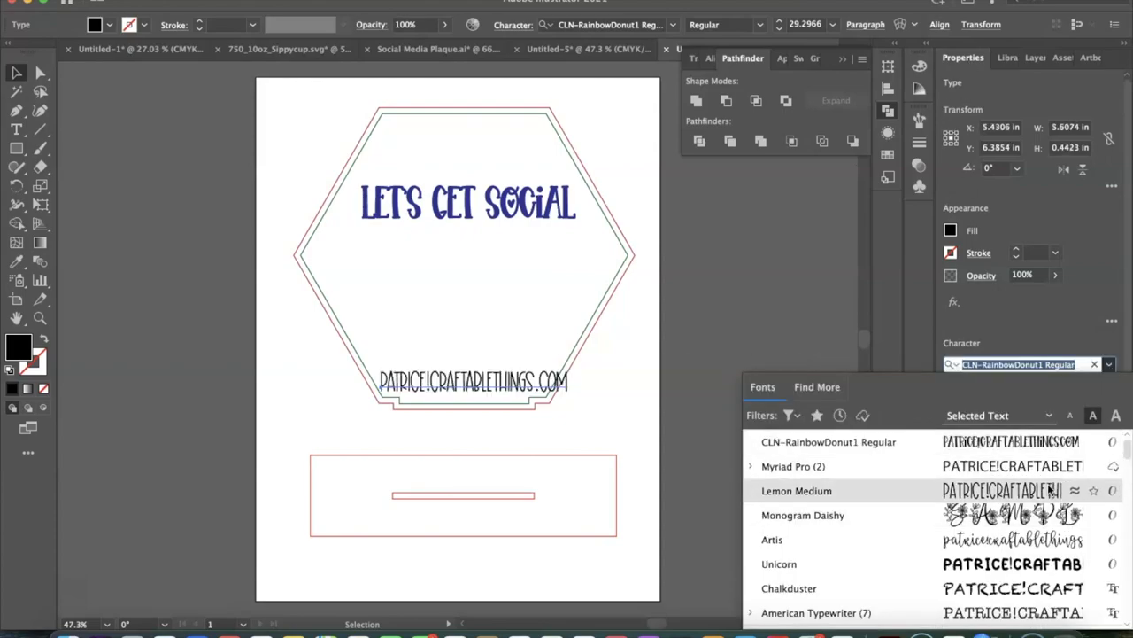
left_click(809, 528)
type("t @")
key("Escape")
left_click_drag(583, 396, 493, 383)
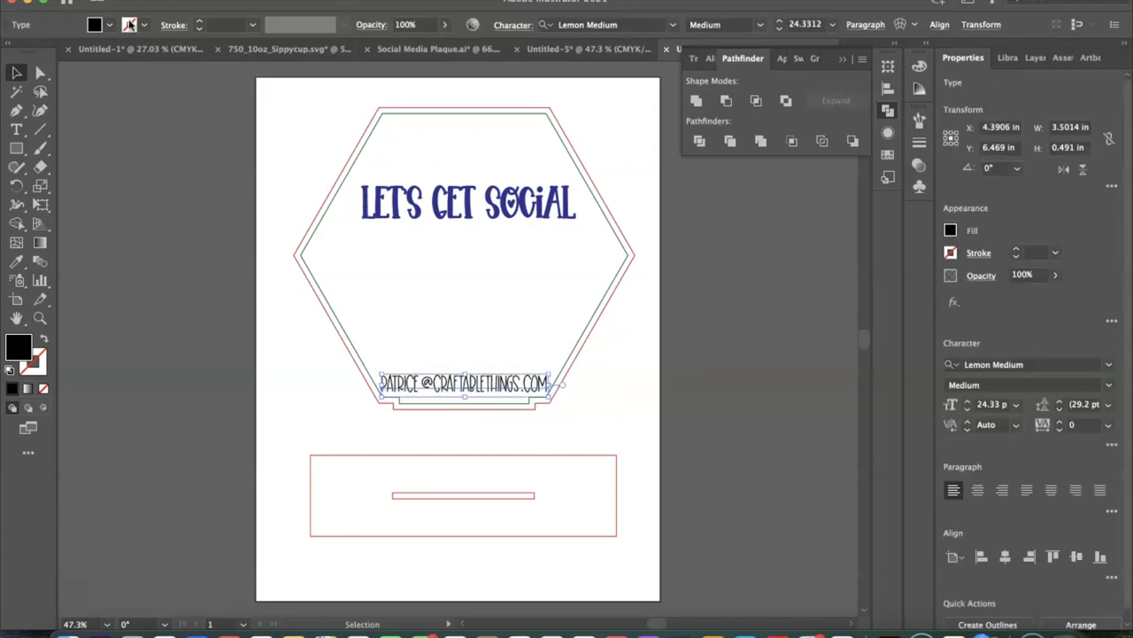
Change the fill colour of the e-mail text to dark blue.
left_click(109, 25)
left_click(98, 50)
left_click(349, 115)
left_click_drag(305, 77, 455, 152)
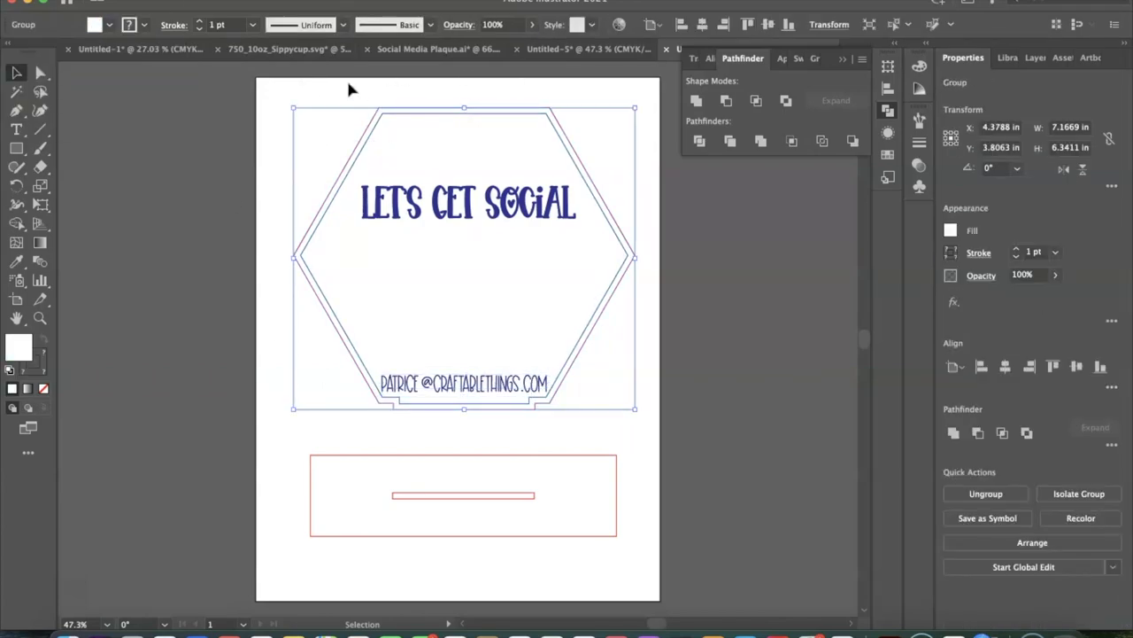
left_click(327, 30)
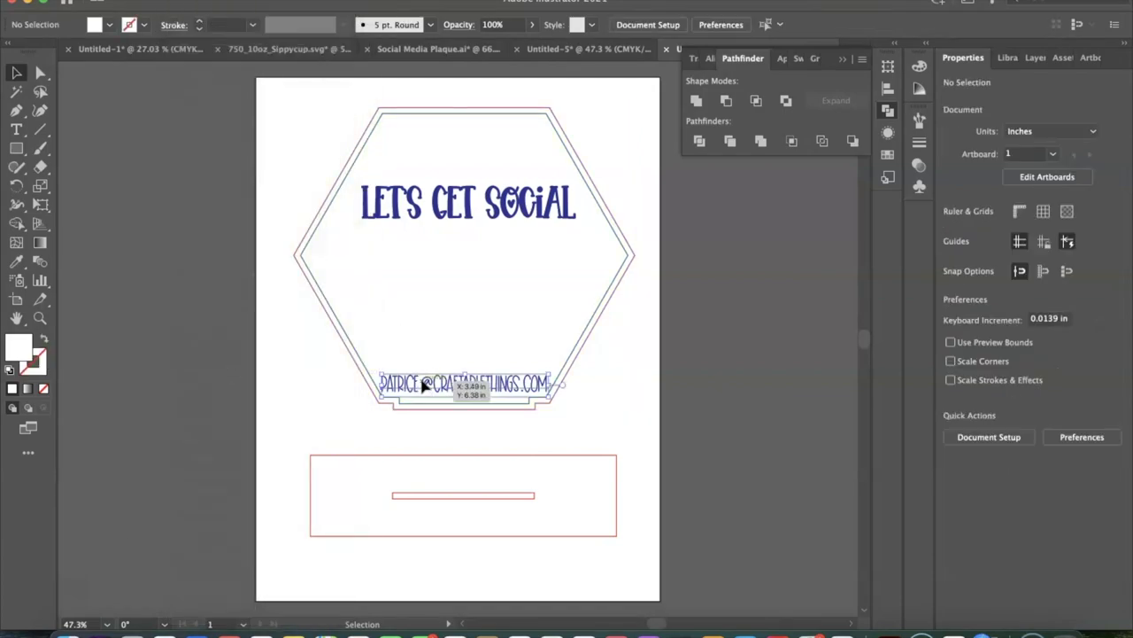
Expand the e-mail text into shapes, unite them and make them a compound path.
left_click(150, 0)
left_click(696, 100)
left_click(151, 0)
left_click(383, 568)
left_click_drag(315, 98, 616, 412)
left_click(155, 0)
left_click(190, 0)
left_click(381, 568)
left_click(245, 392)
left_click(155, 0)
left_click(185, 92)
left_click(633, 402)
right_click(588, 329)
left_click(660, 478)
Switch to the QR Code Generator site in the browser and start a new QR code of the Social Media type.
left_click(726, 363)
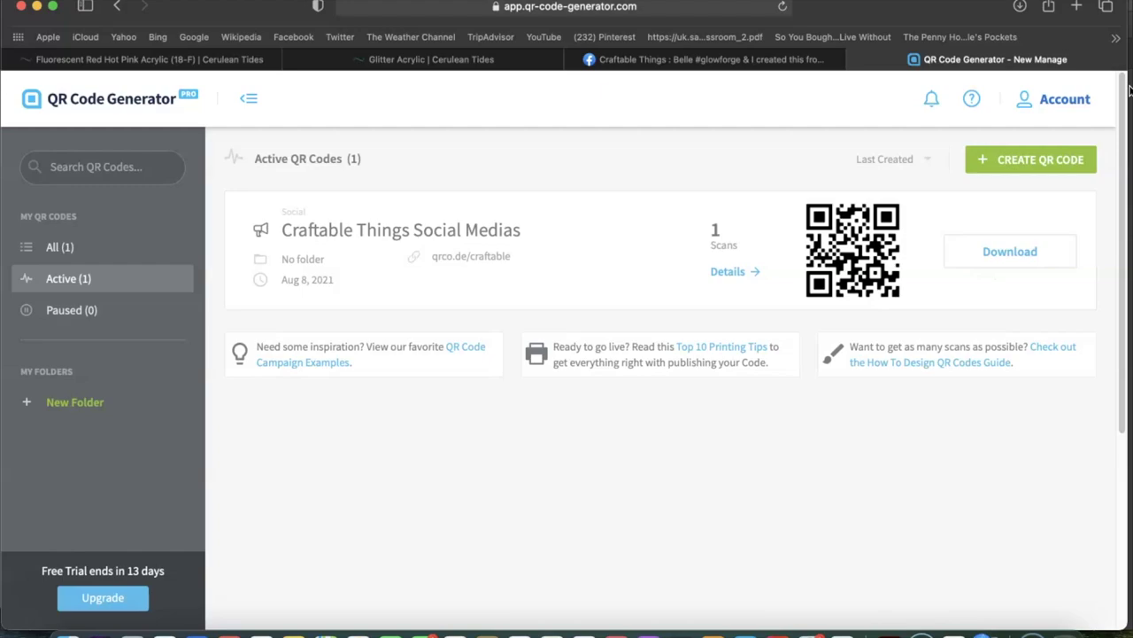
left_click(1023, 161)
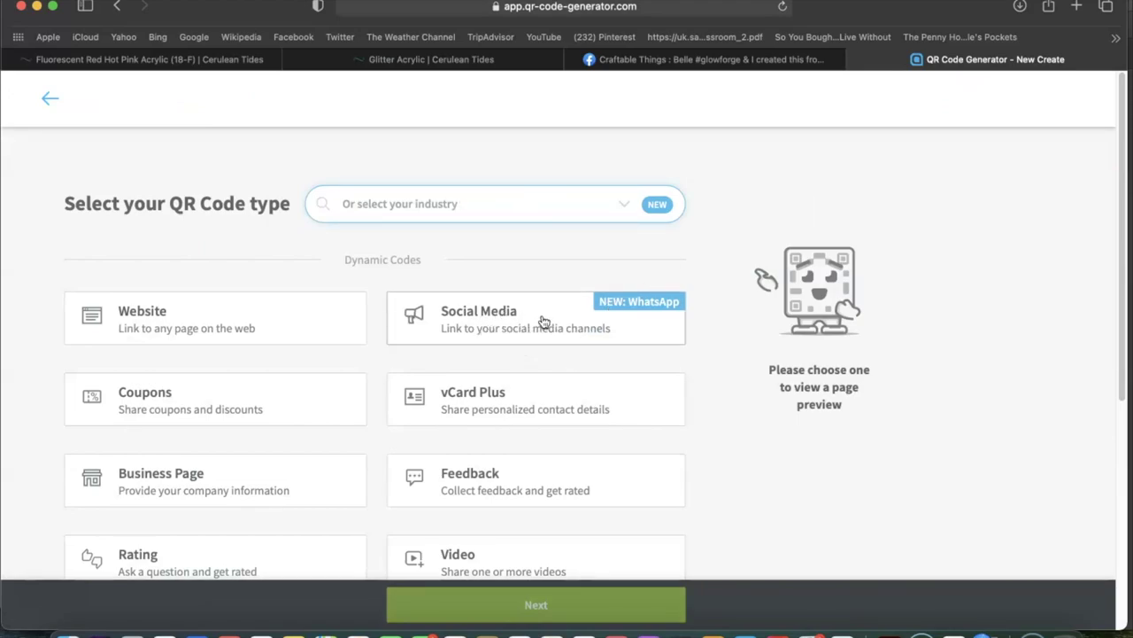
scroll(372, 341, "down", 2)
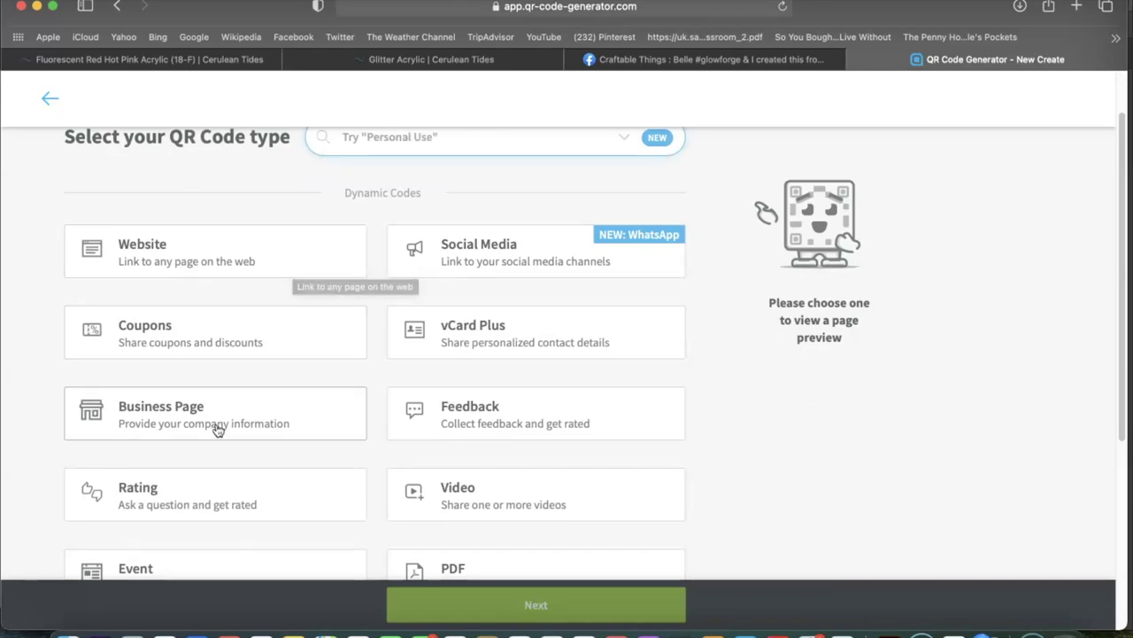
scroll(215, 429, "down", 1)
scroll(216, 429, "down", 2)
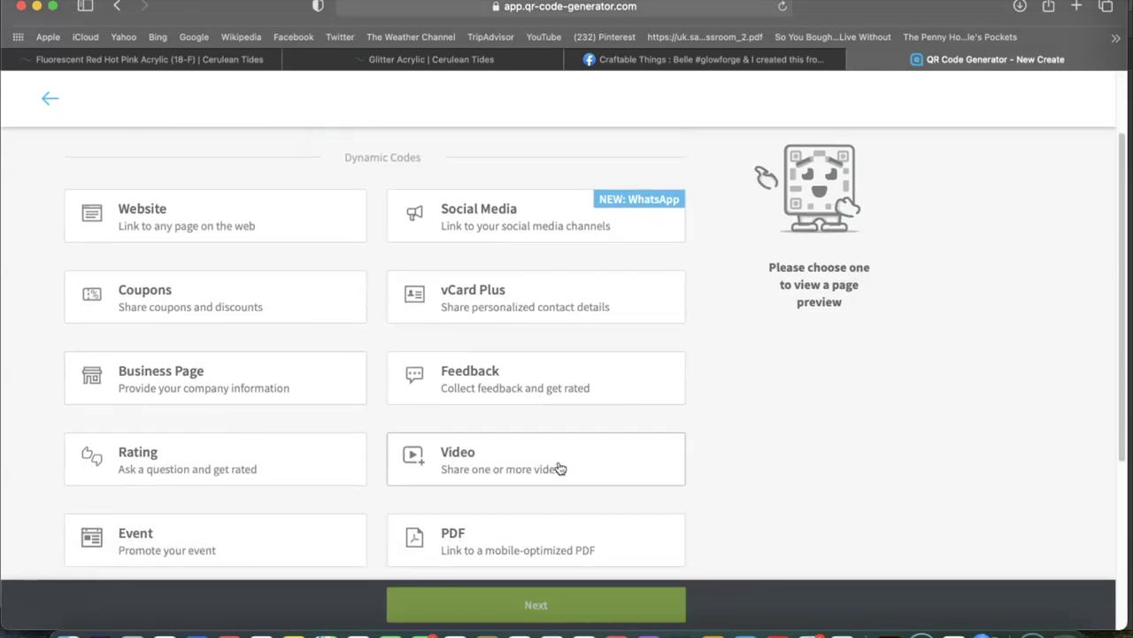
scroll(550, 464, "down", 1)
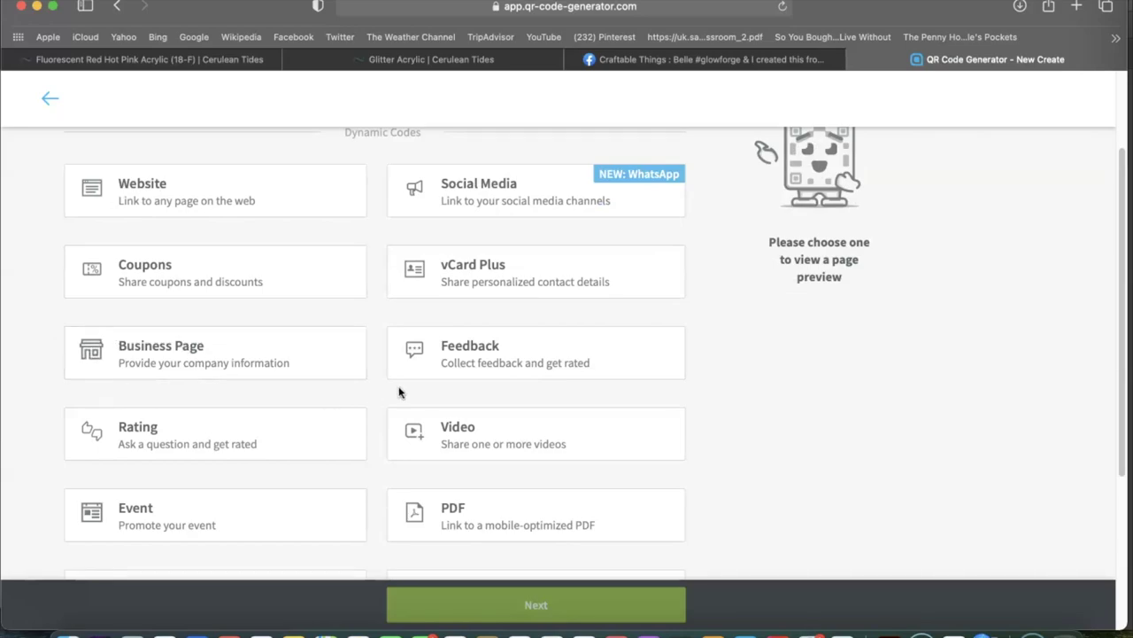
scroll(566, 233, "up", 2)
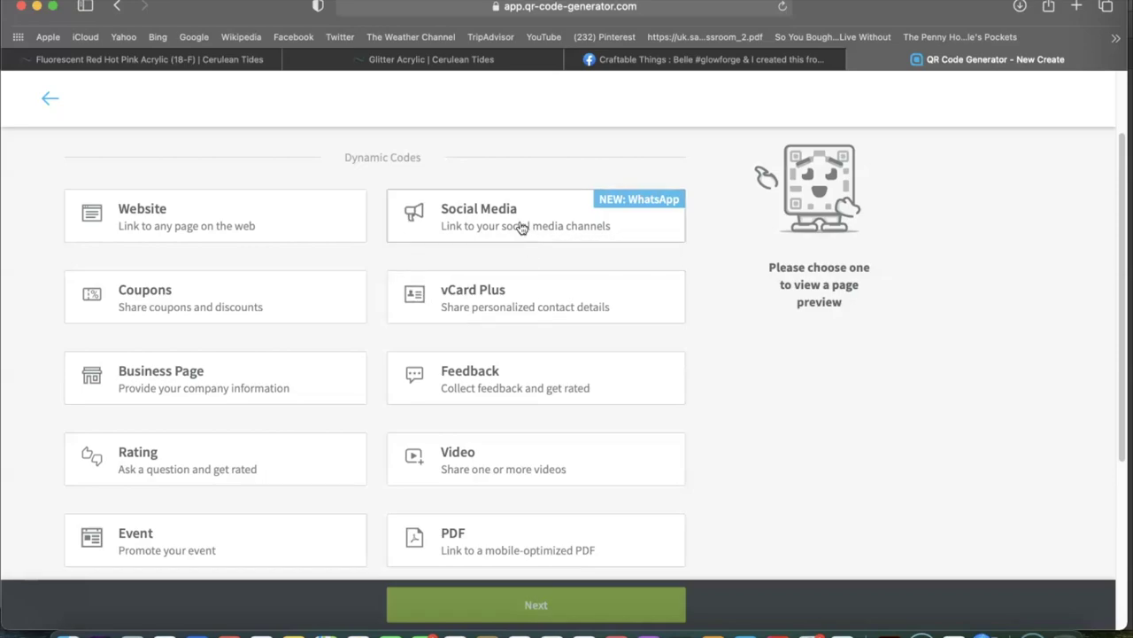
left_click(522, 228)
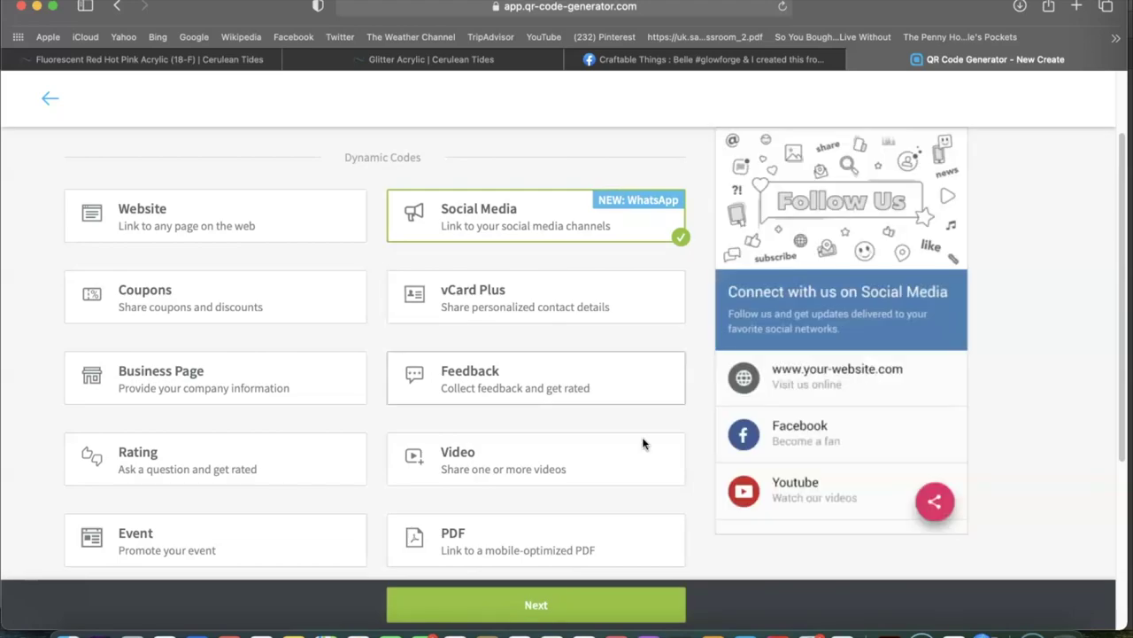
left_click(577, 608)
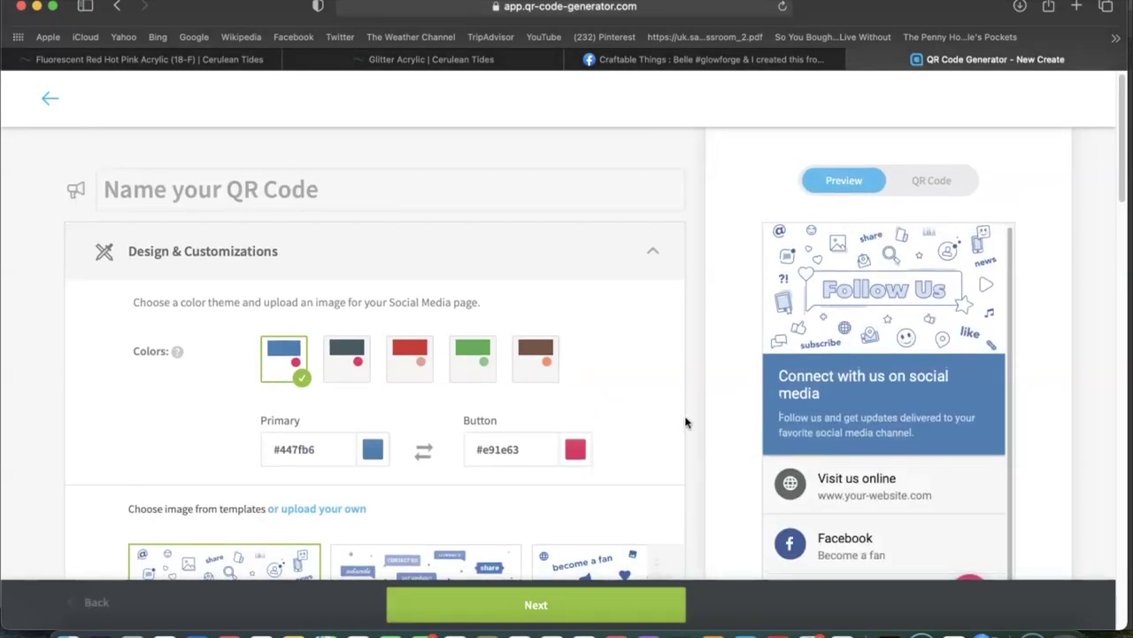
Try the banner templates for the social media page and choose the one with small speech labels such as "message us" and "like us".
scroll(737, 401, "down", 1)
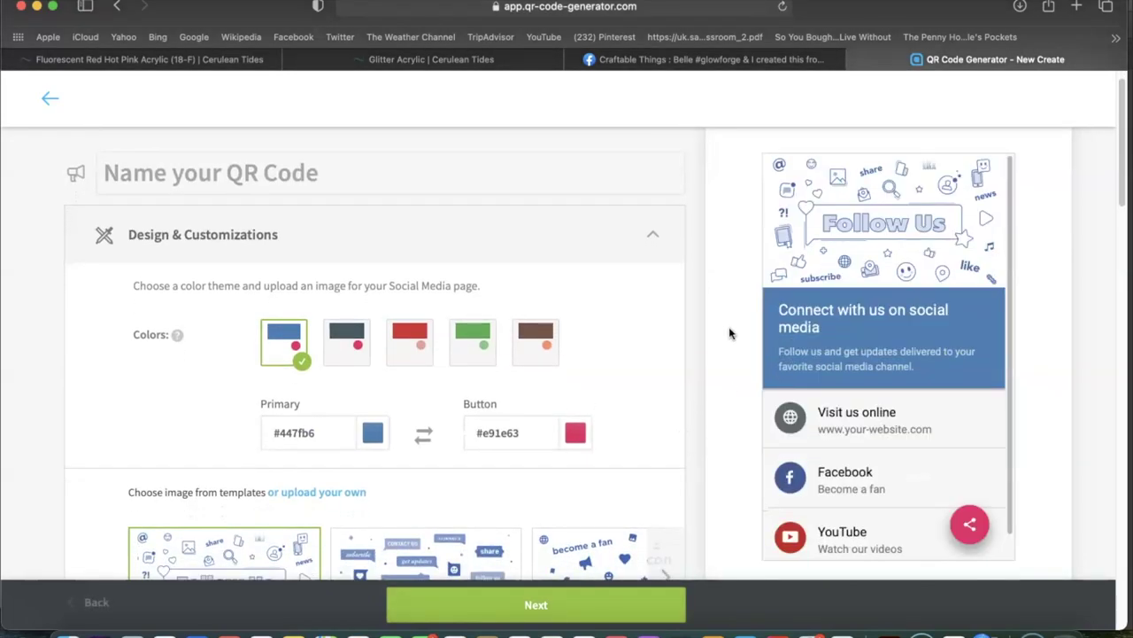
scroll(498, 354, "down", 4)
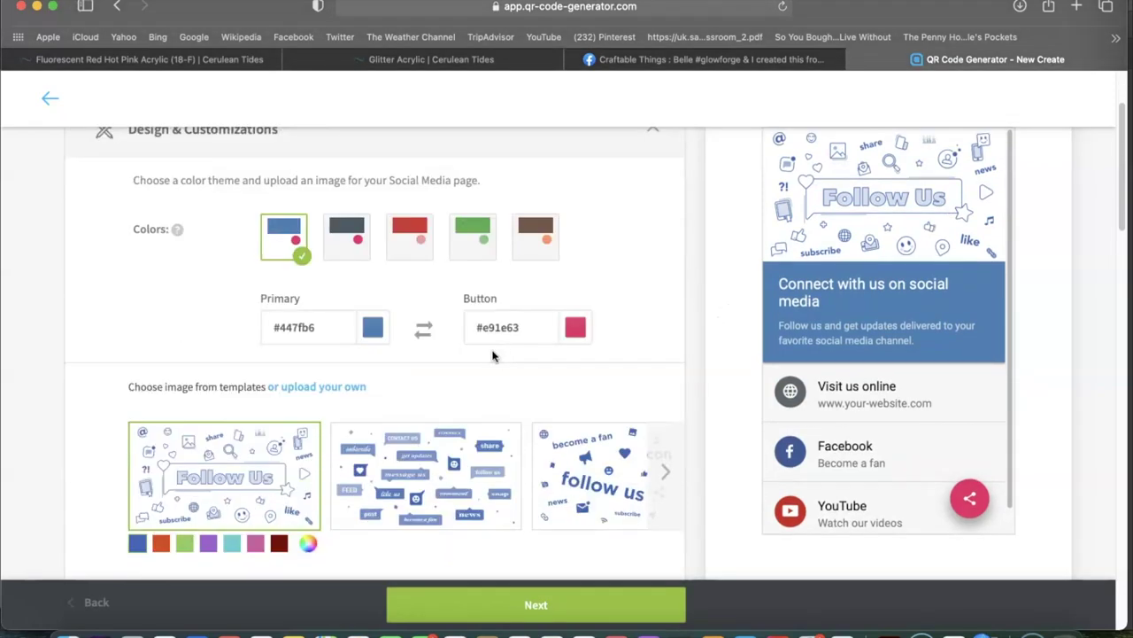
left_click(411, 471)
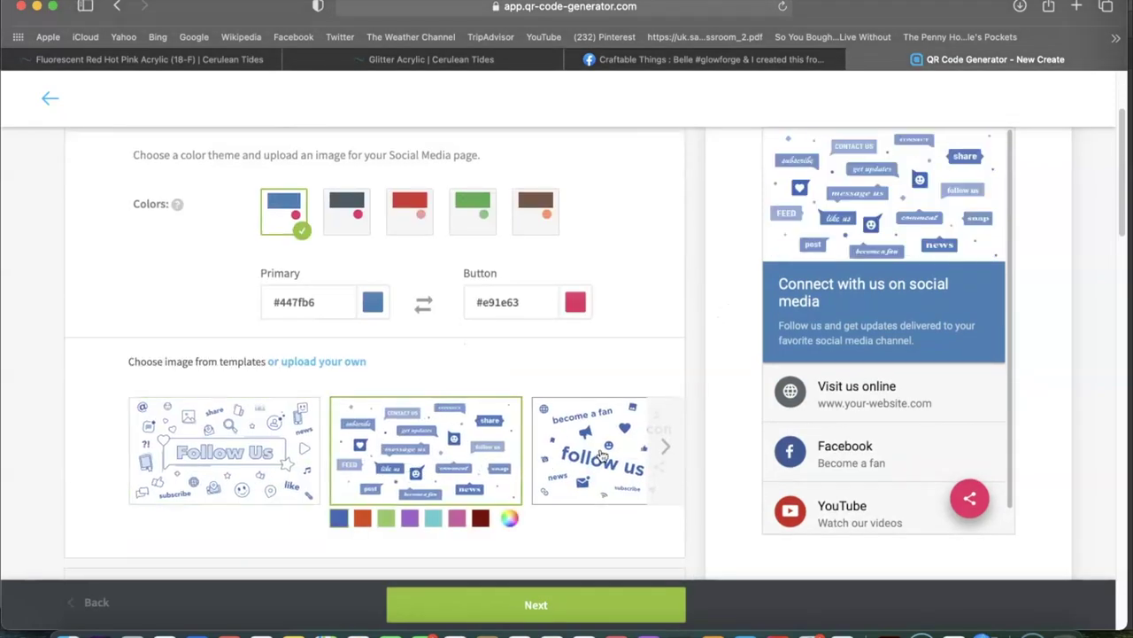
left_click(546, 464)
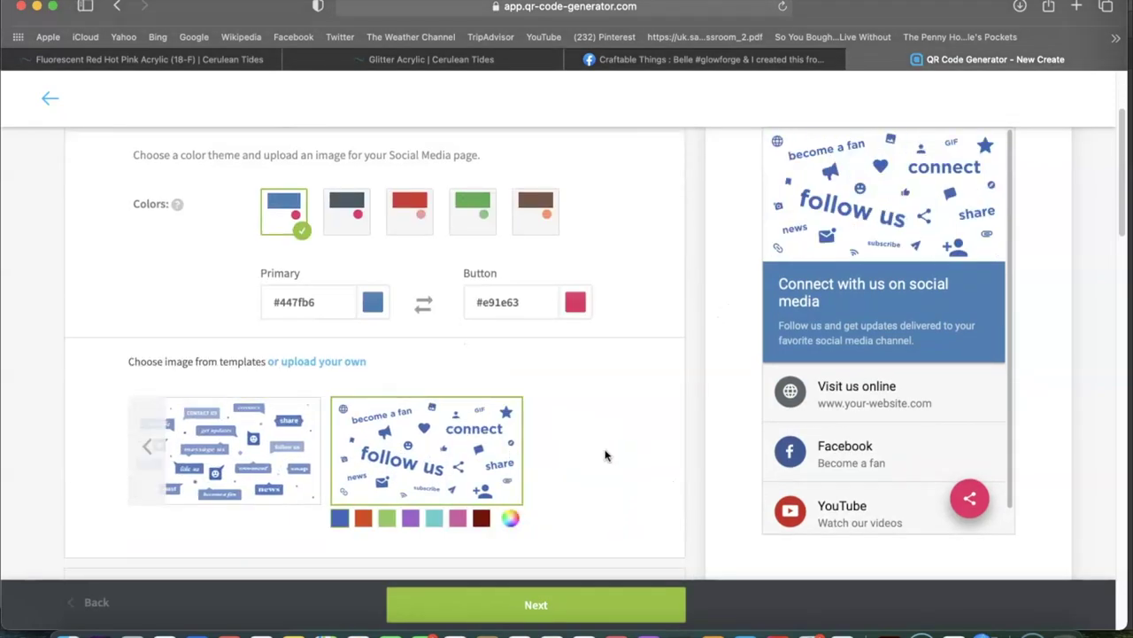
left_click(148, 451)
left_click(153, 456)
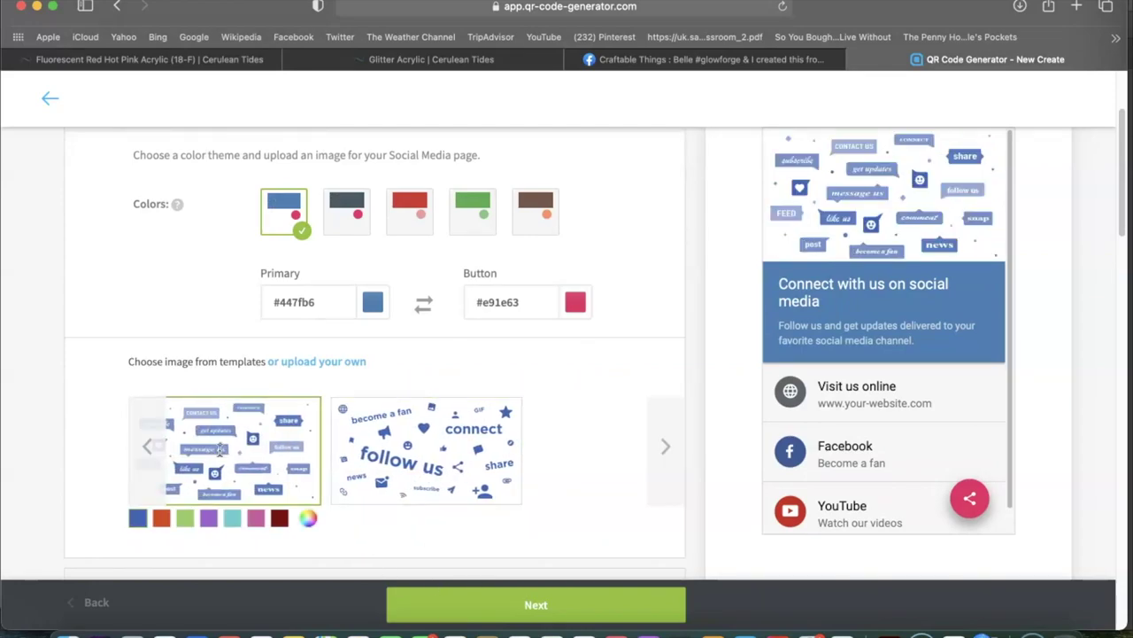
Review the Basic Information and Social Media Channels sections and the page preview, and try to continue with the channel URLs left blank.
scroll(611, 376, "down", 1)
scroll(611, 376, "down", 10)
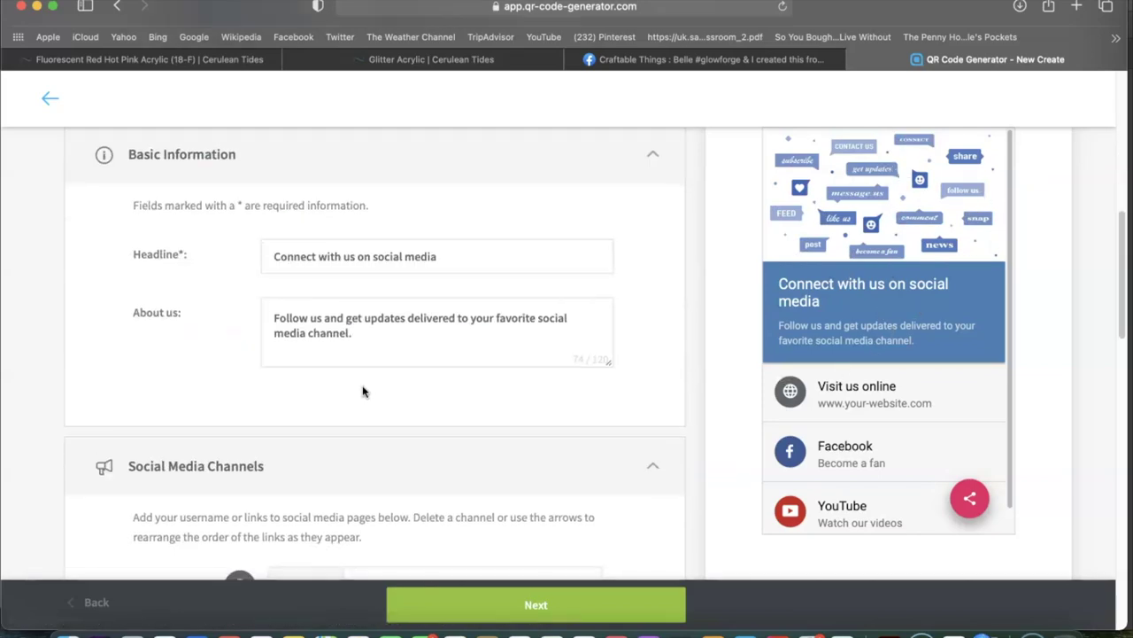
scroll(361, 386, "down", 1)
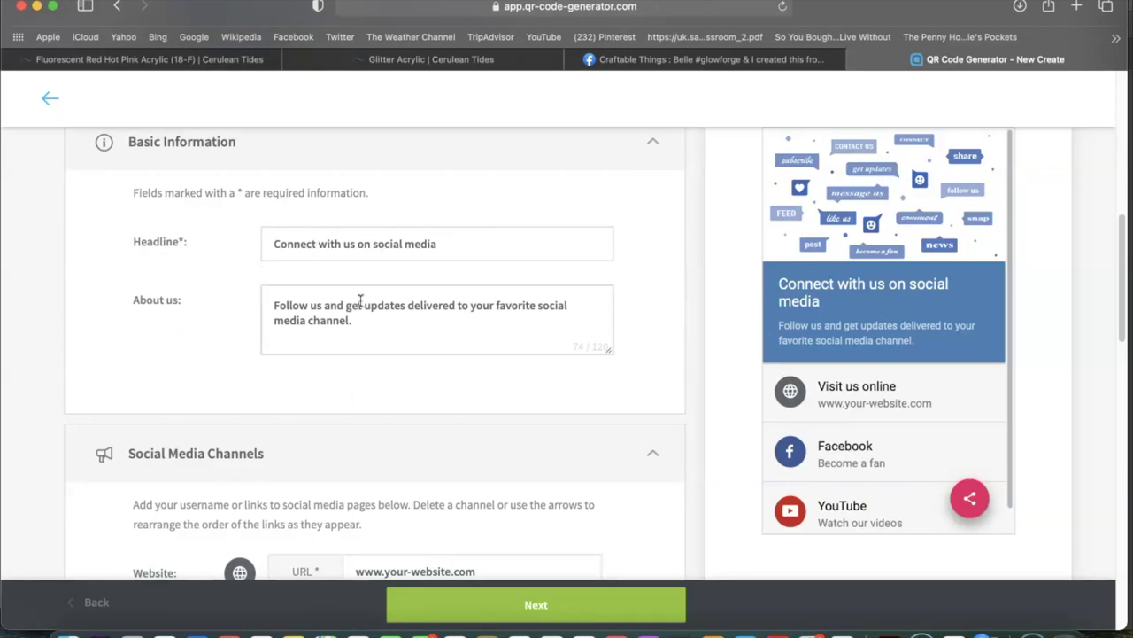
scroll(367, 300, "up", 2)
scroll(381, 327, "down", 8)
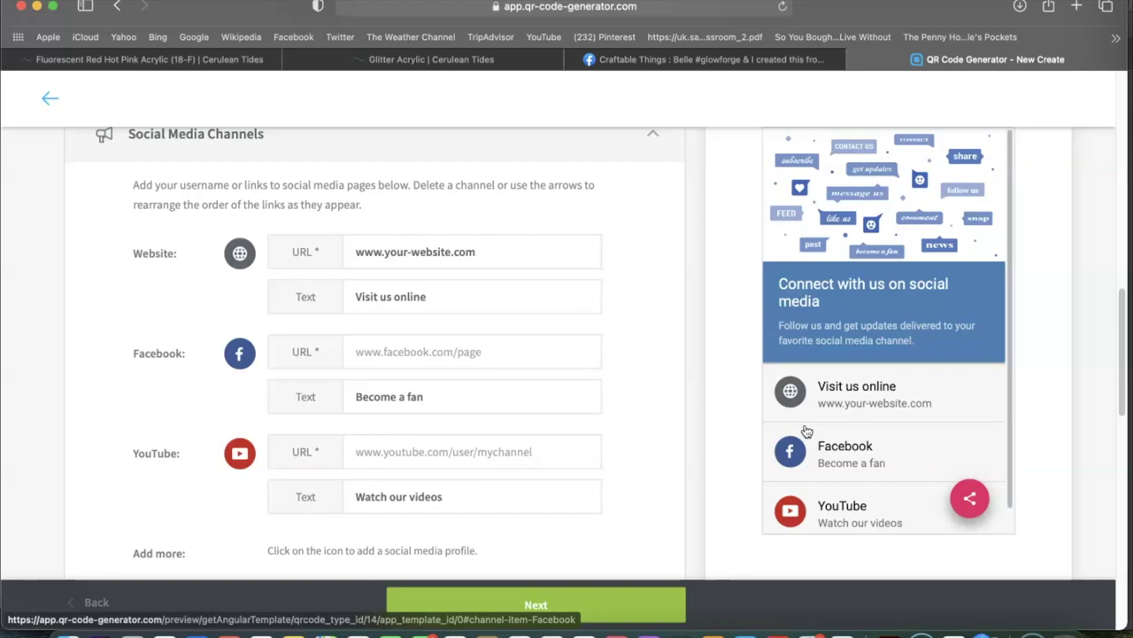
scroll(837, 429, "down", 2)
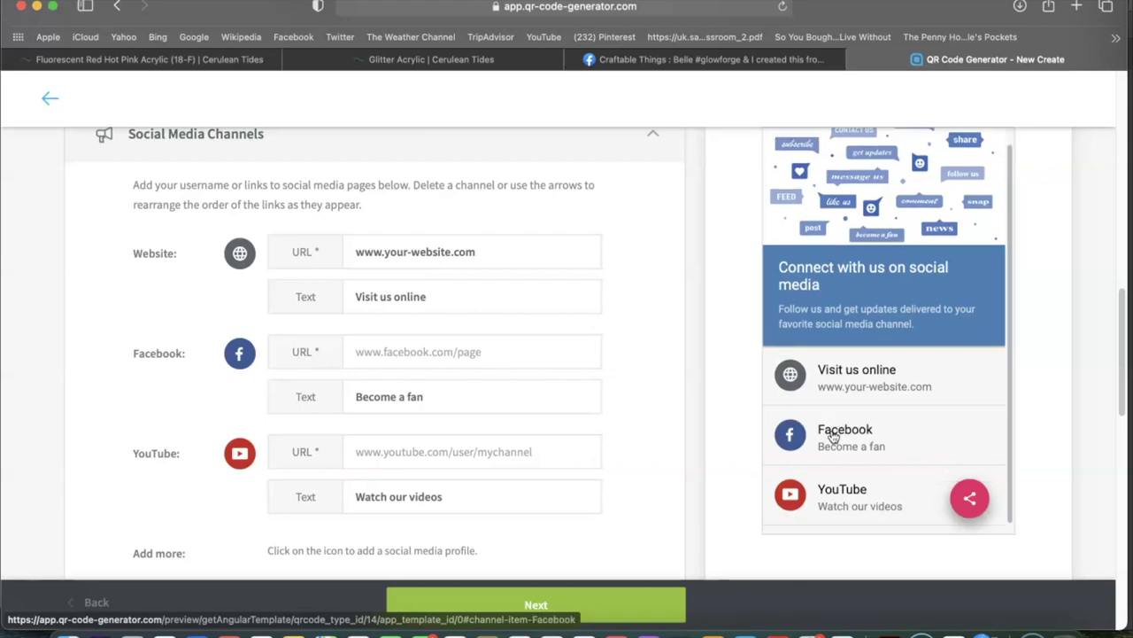
left_click(639, 603)
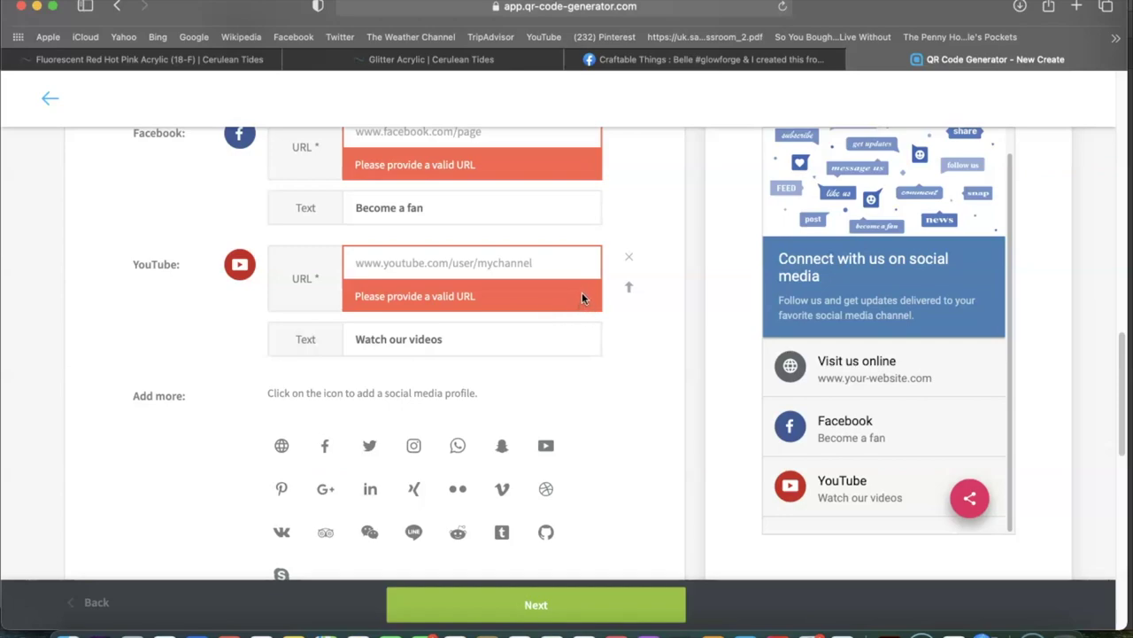
scroll(569, 298, "down", 3)
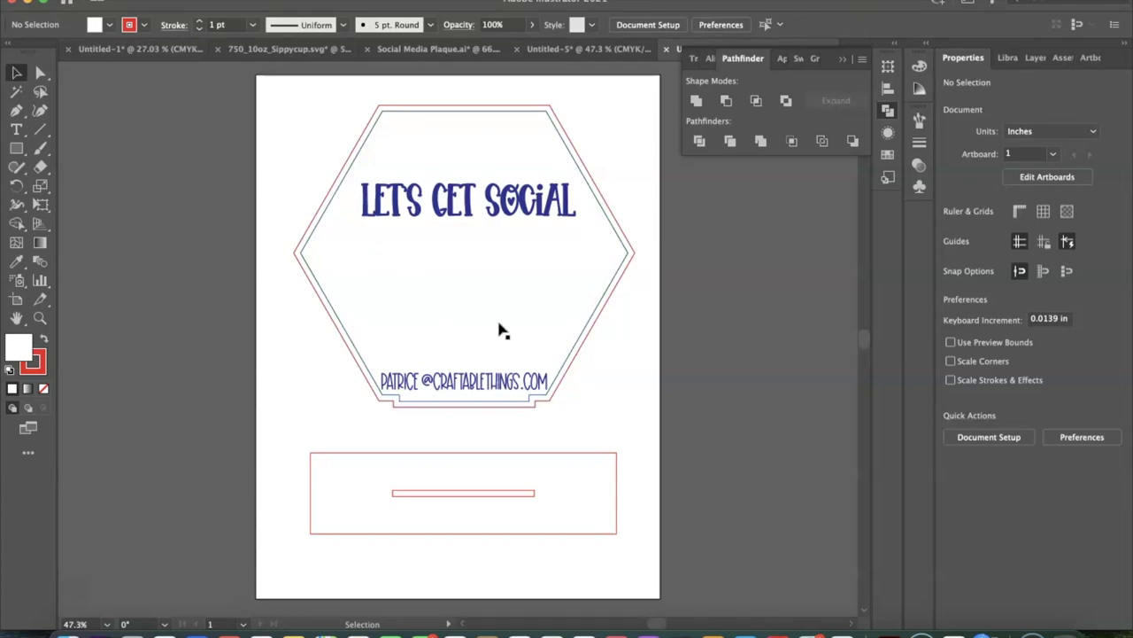
Switch to Illustrator and place Craftable_Things_Social_Medias.png from the Downloads folder into the plaque document.
left_click(119, 1)
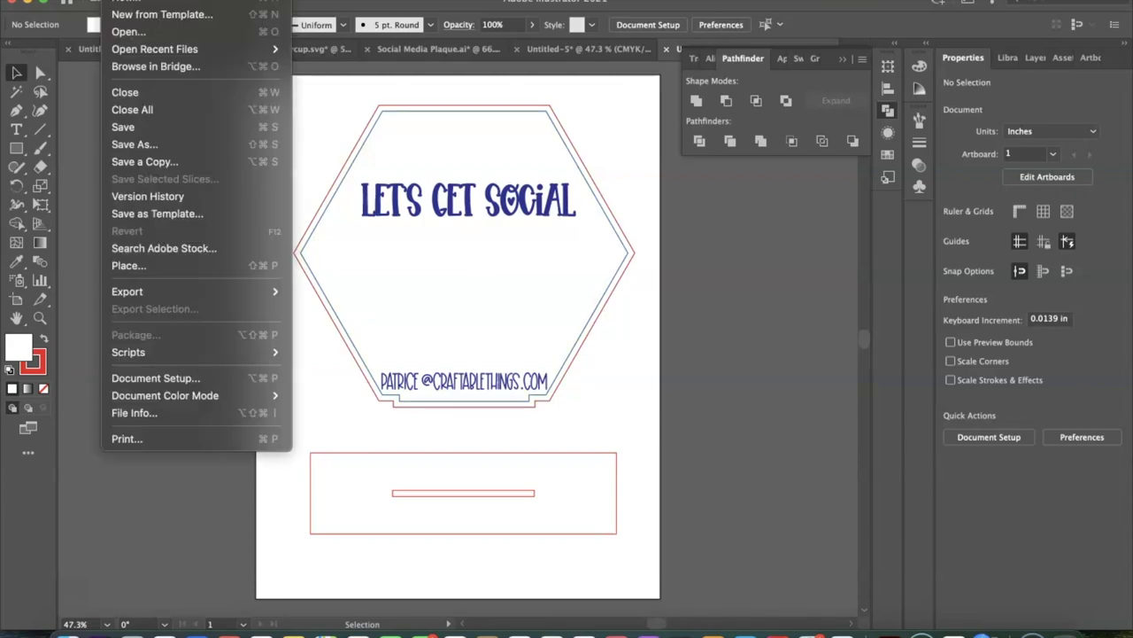
left_click(142, 265)
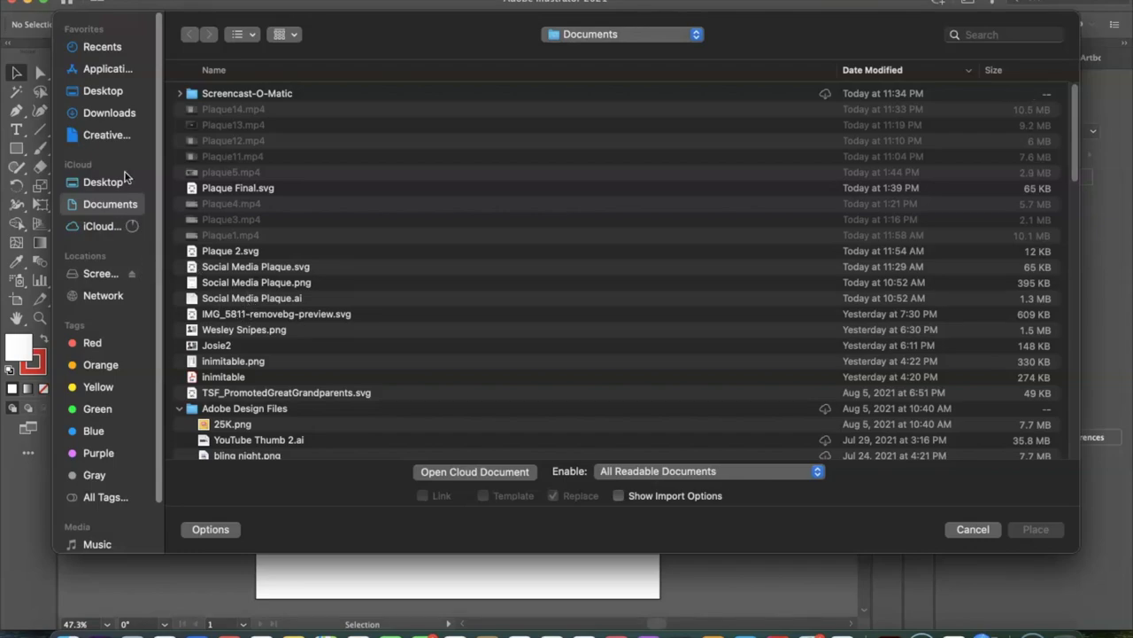
left_click(106, 112)
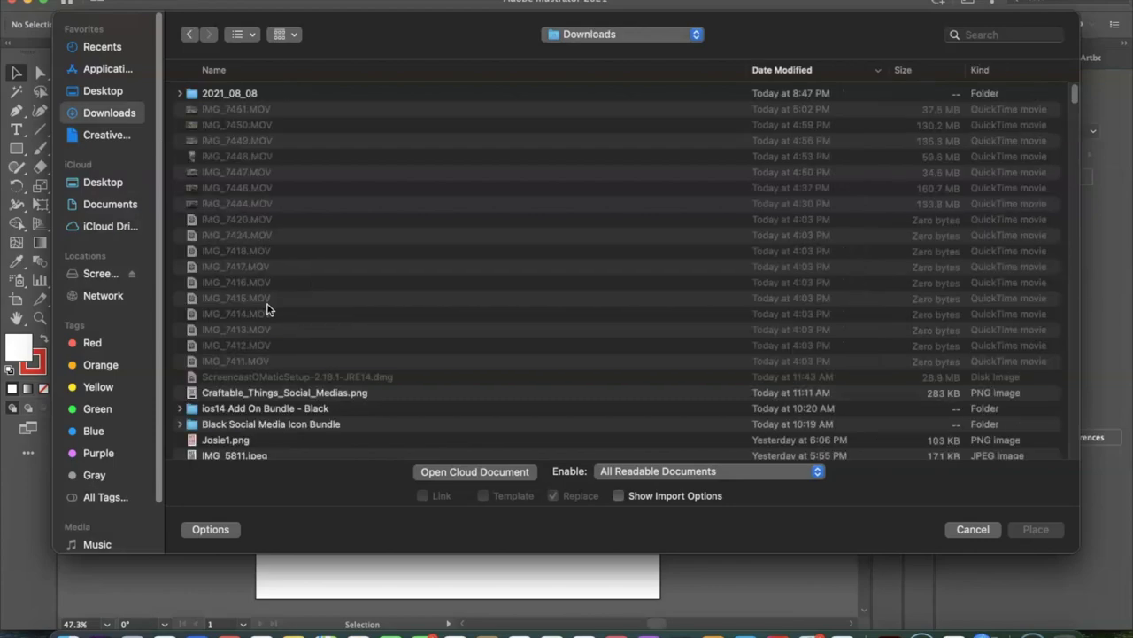
scroll(268, 310, "down", 1)
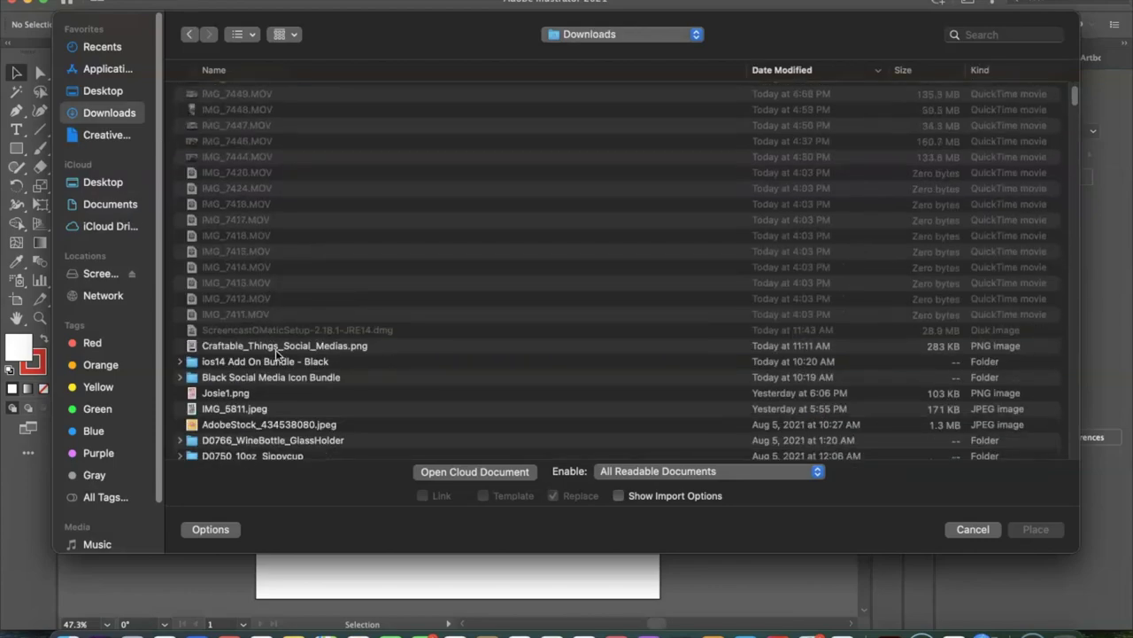
double_click(277, 348)
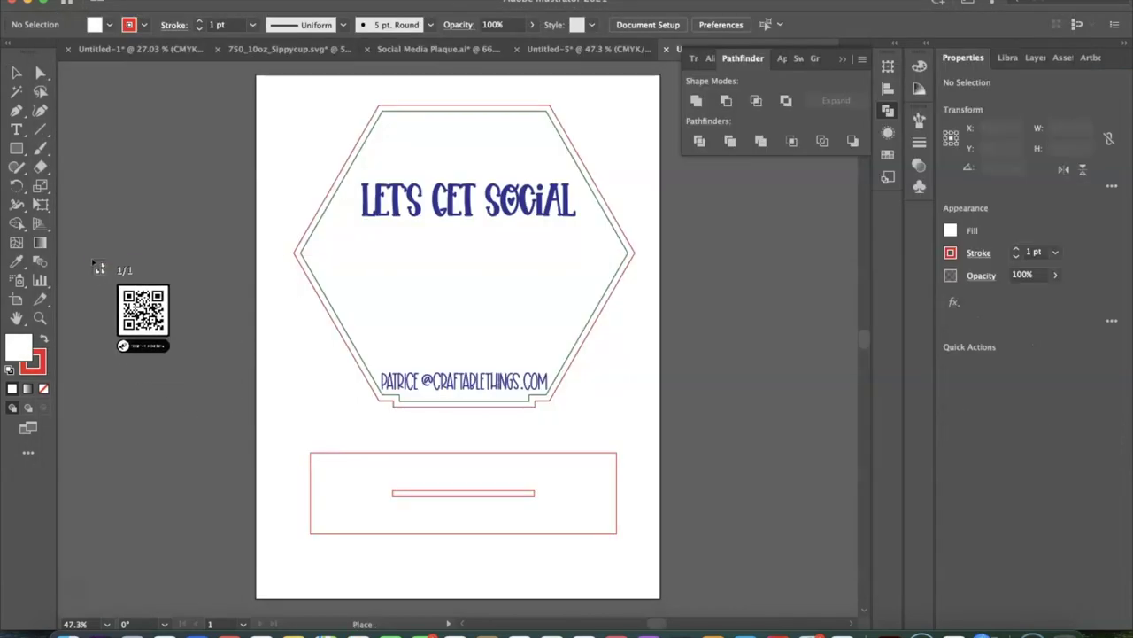
left_click(79, 215)
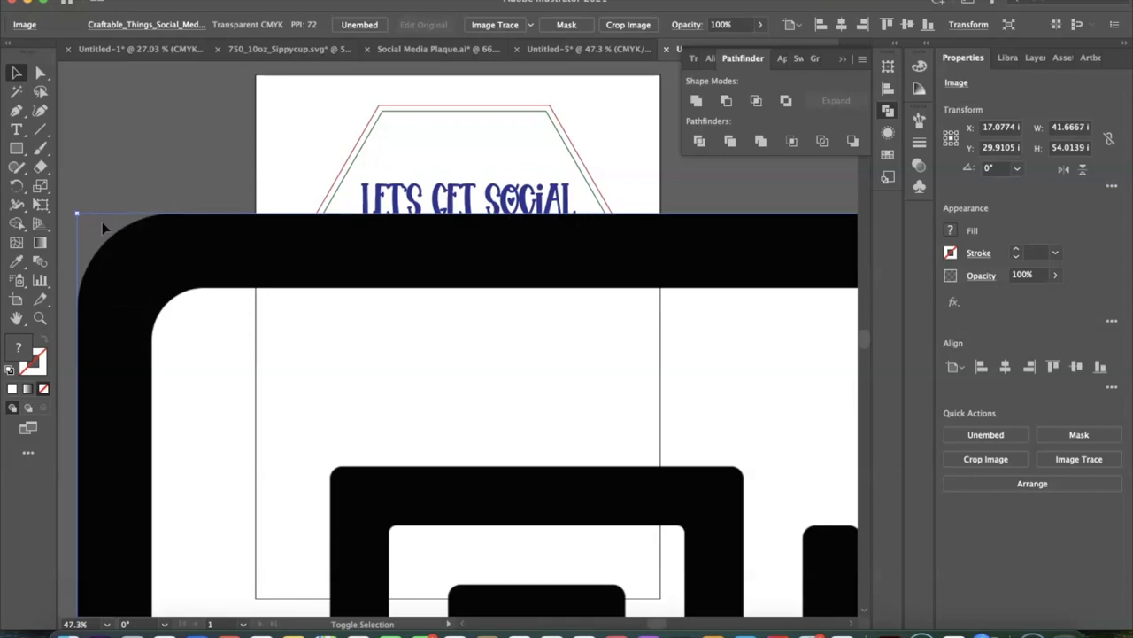
Scale the placed QR code image down to about 2.67 by 3.46 in and position it on the empty area beside the artboard.
left_click_drag(79, 216, 334, 409)
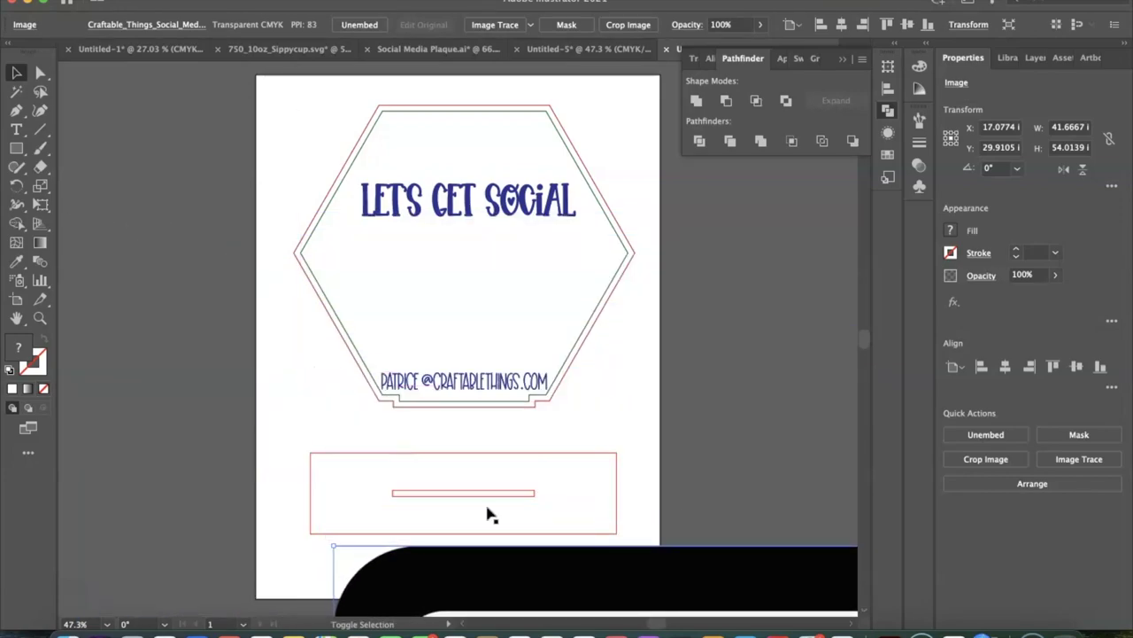
left_click_drag(628, 579, 326, 243)
left_click_drag(587, 182, 662, 222)
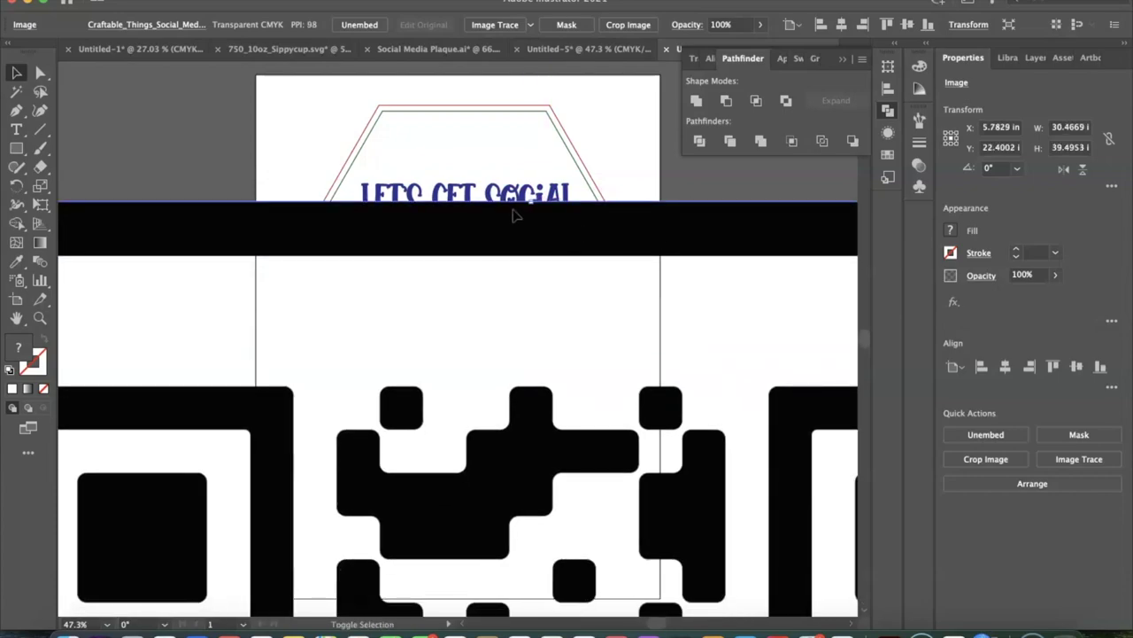
left_click_drag(531, 202, 652, 551)
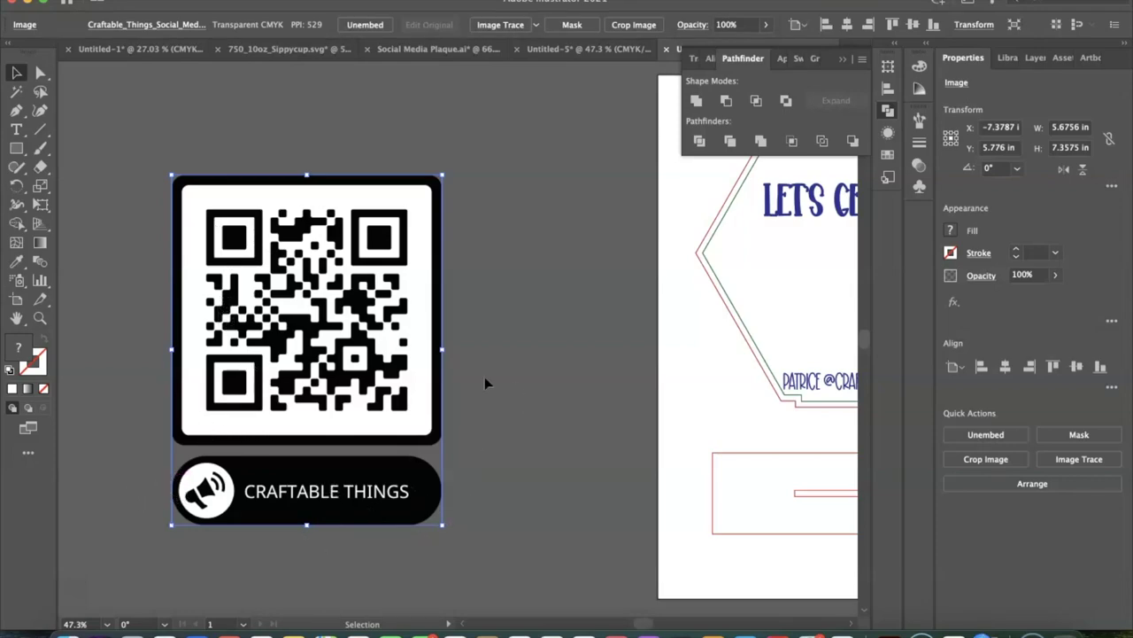
left_click_drag(306, 175, 277, 219)
left_click(314, 430)
left_click(274, 283)
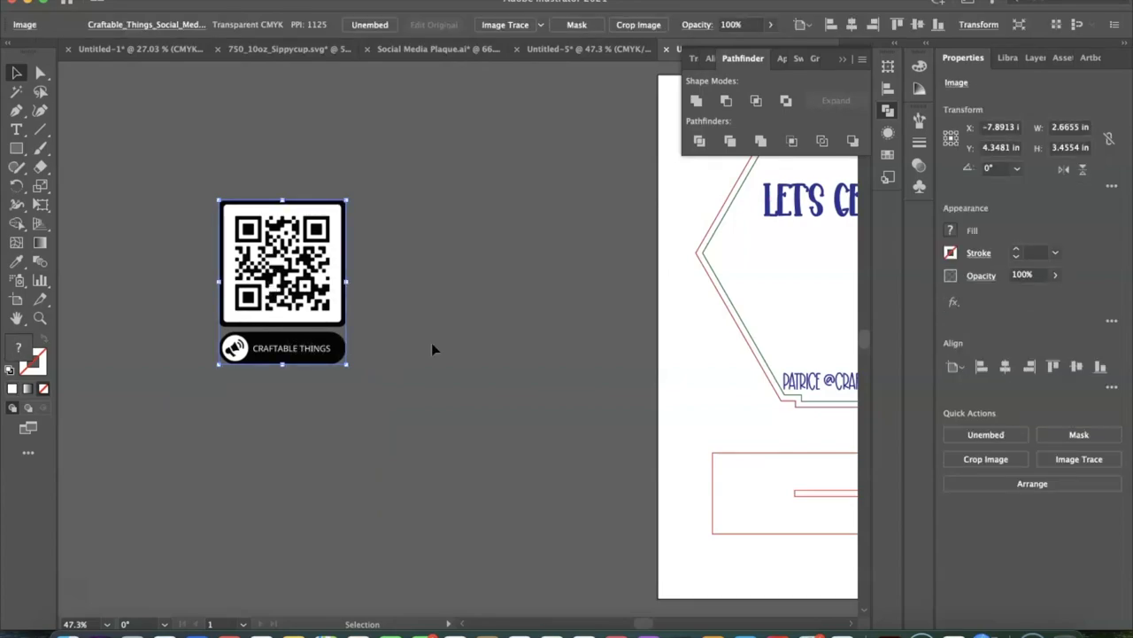
Run Image Trace on the QR code image with the [Default] preset and expand the tracing.
left_click(1088, 460)
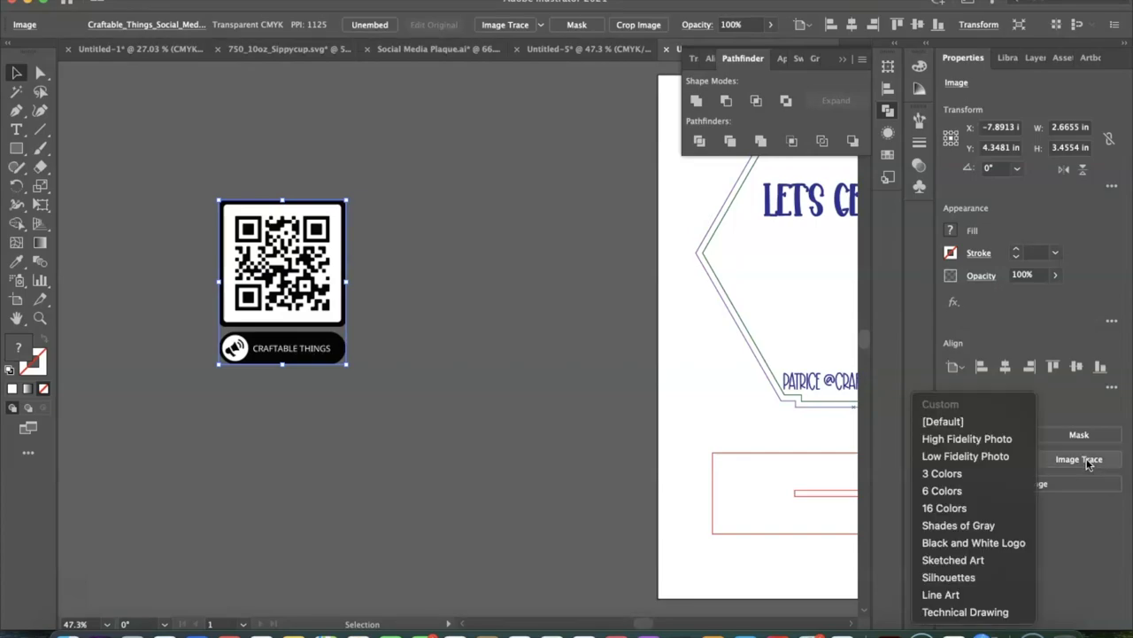
left_click(975, 421)
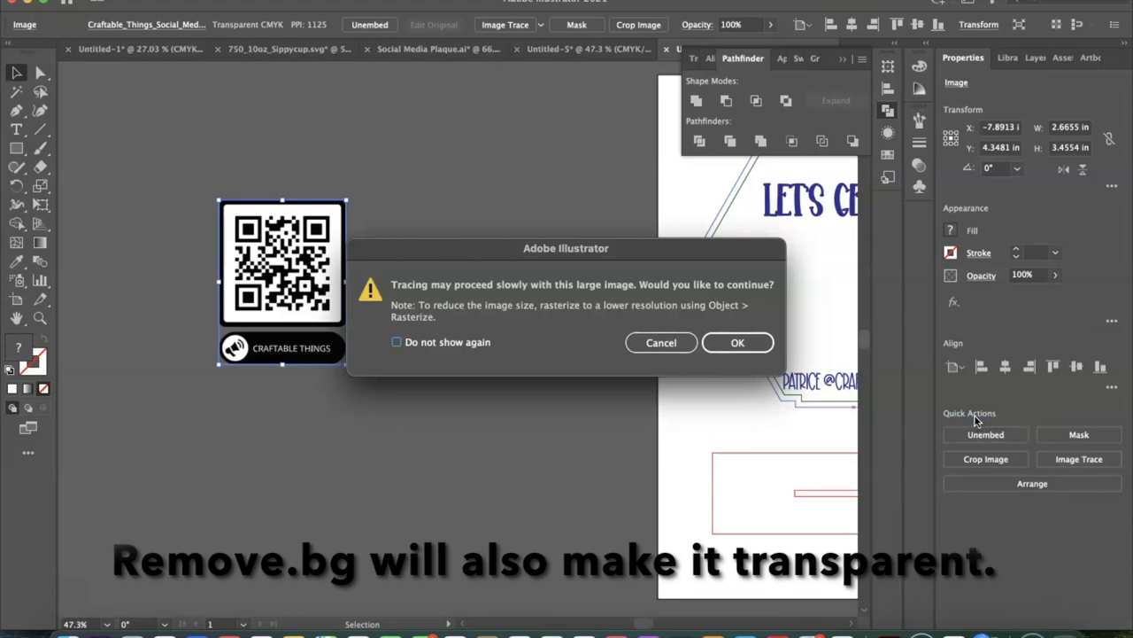
left_click(757, 345)
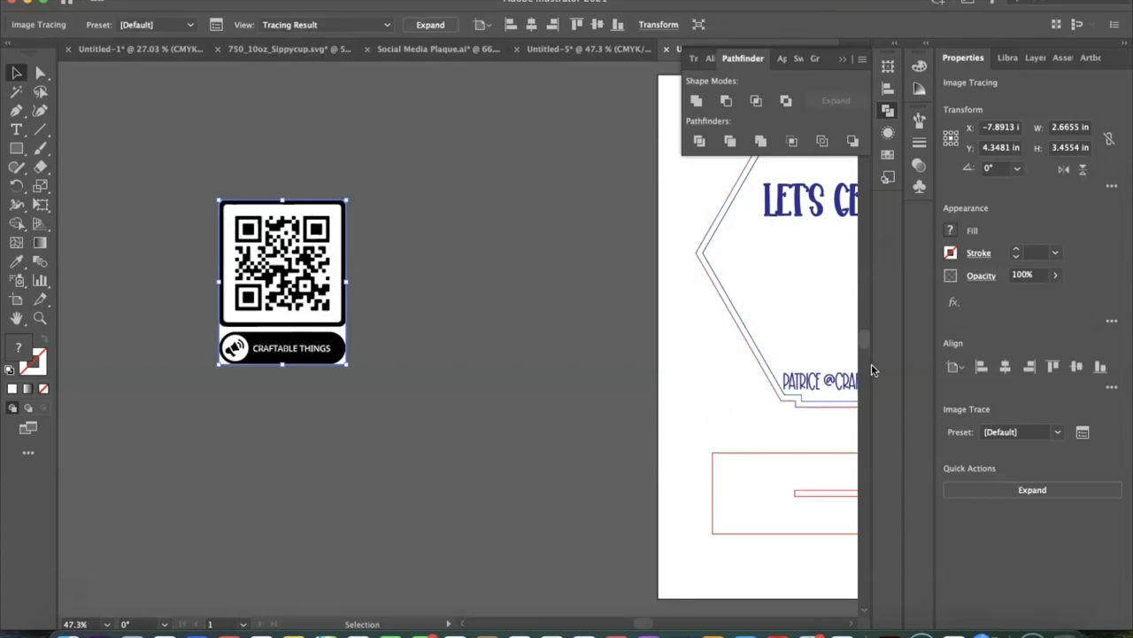
left_click(1047, 492)
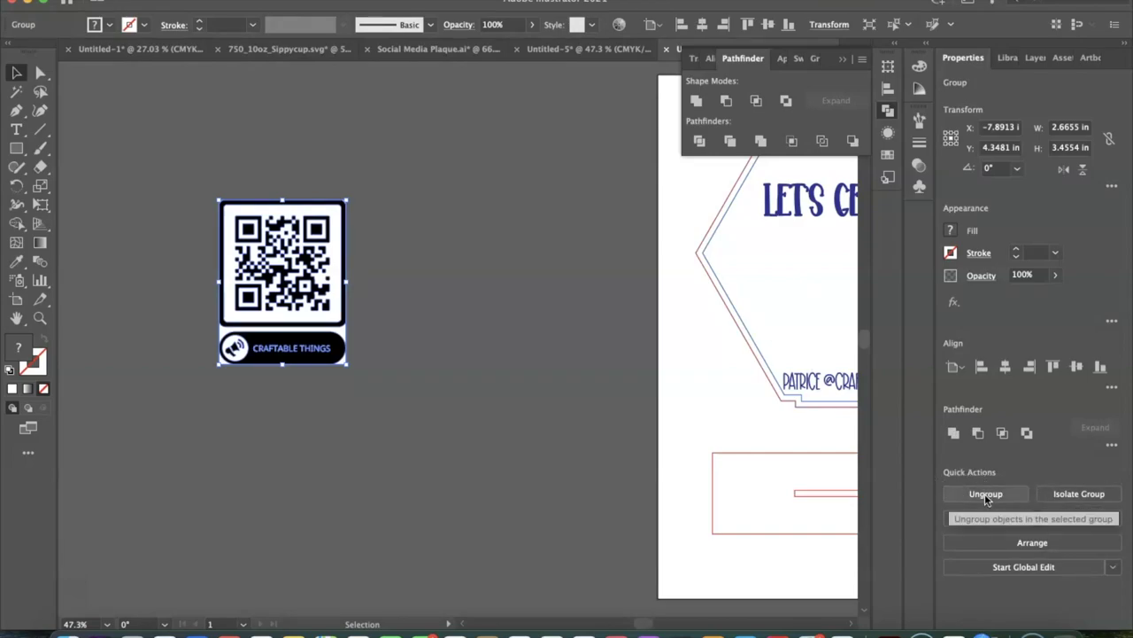
Ungroup the traced artwork and delete the white background path behind the QR code and label.
left_click(985, 494)
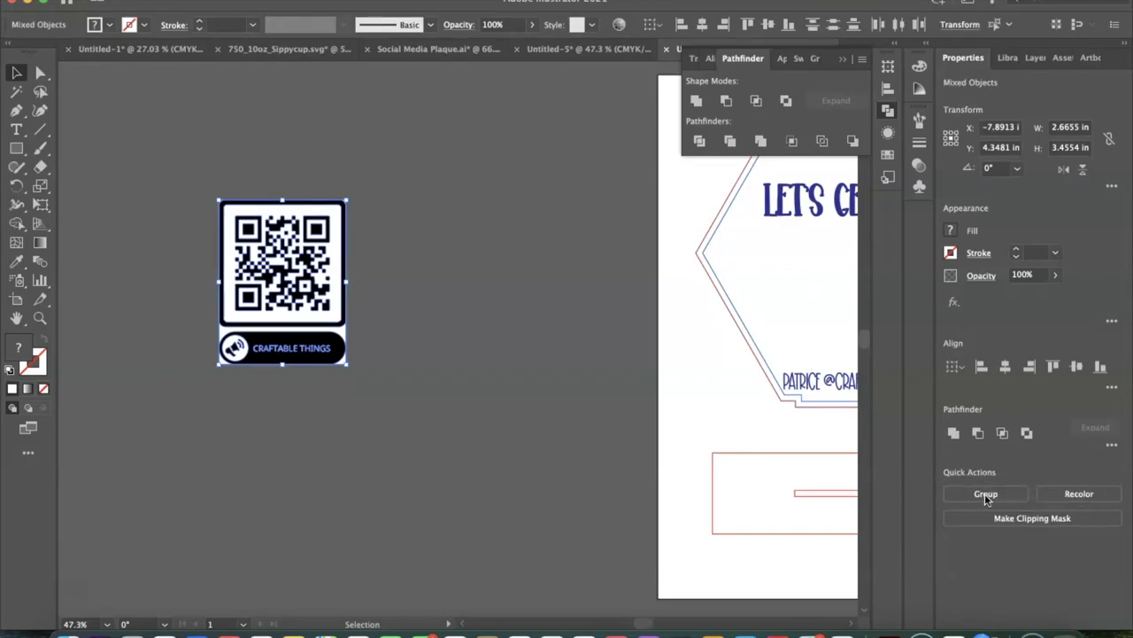
double_click(344, 332)
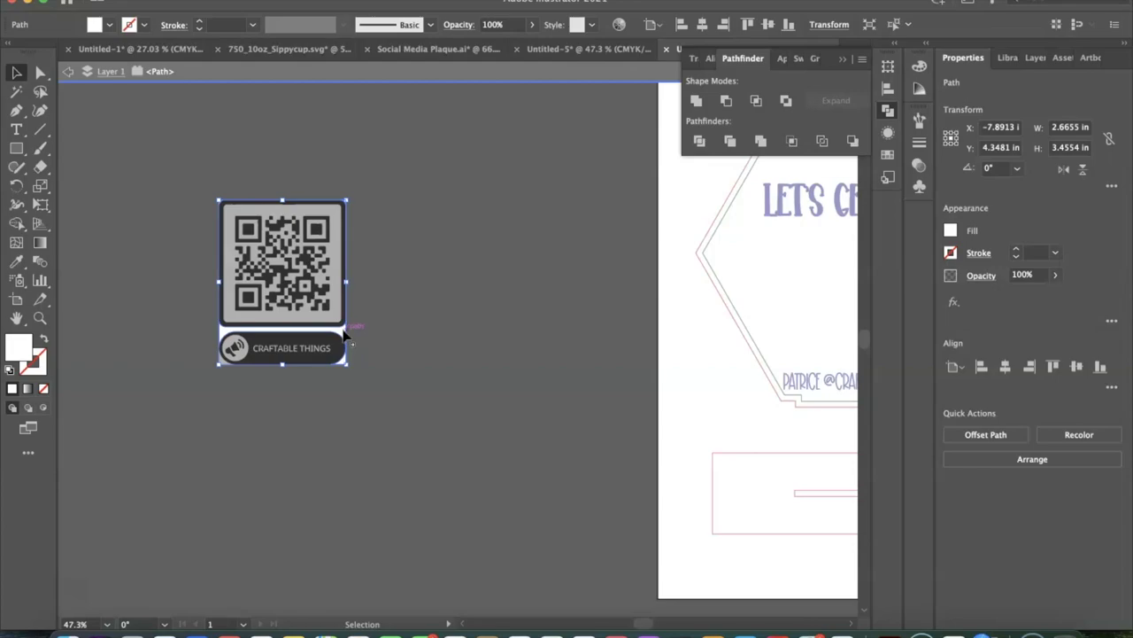
key("super+shift+a")
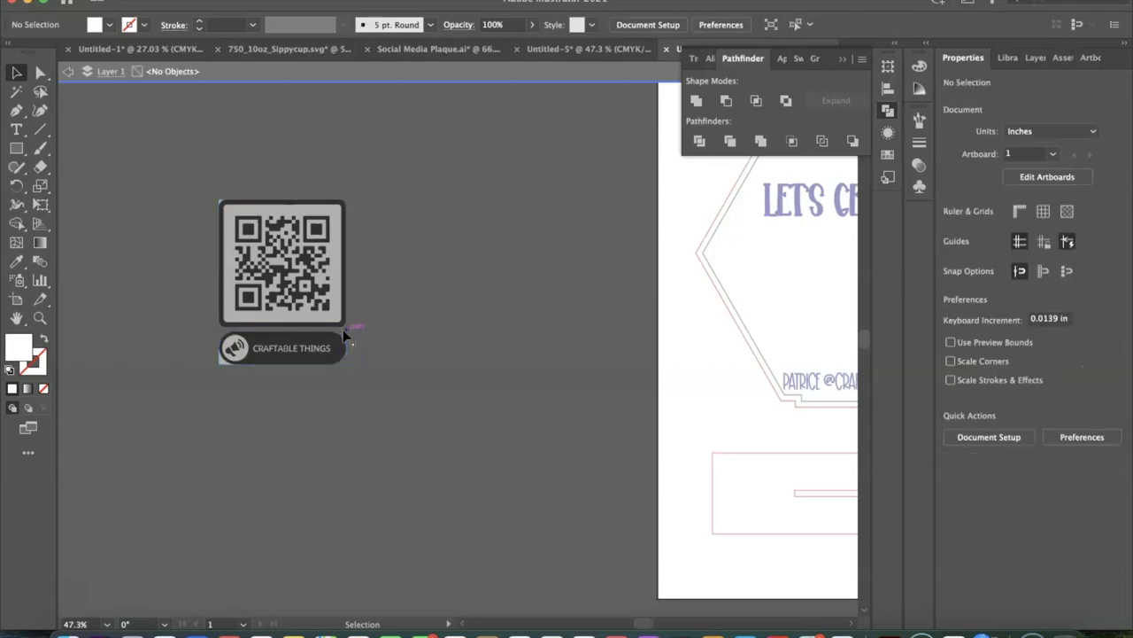
double_click(224, 365)
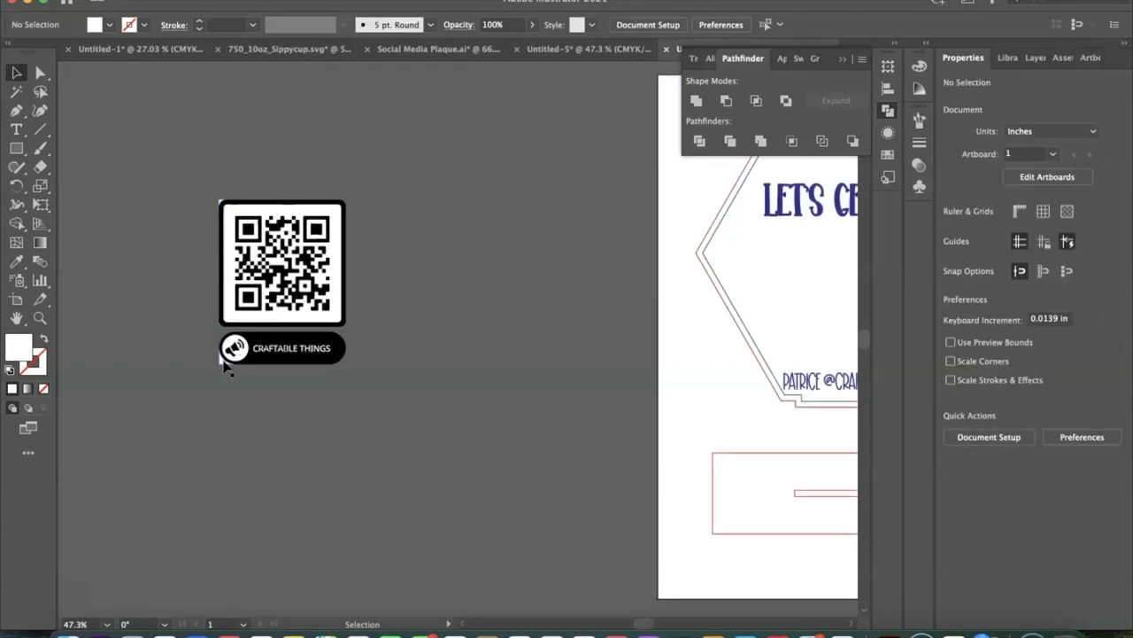
Delete the "CRAFTABLE THINGS" label with its megaphone icon from below the QR code.
left_click(223, 354)
left_click(205, 333)
left_click_drag(236, 355, 346, 378)
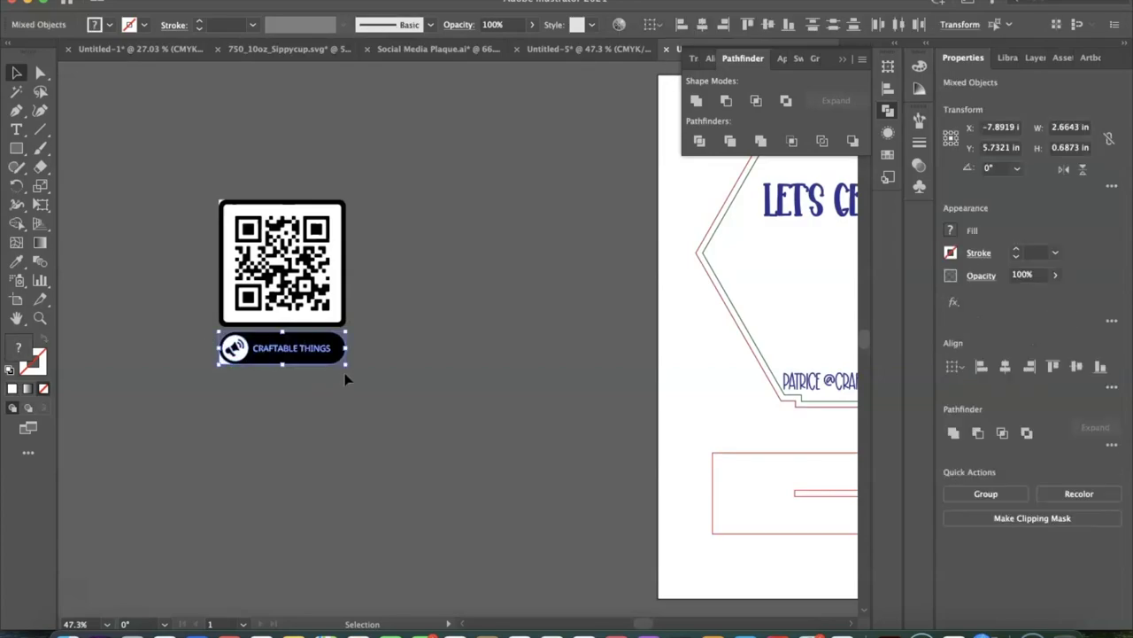
key("Delete")
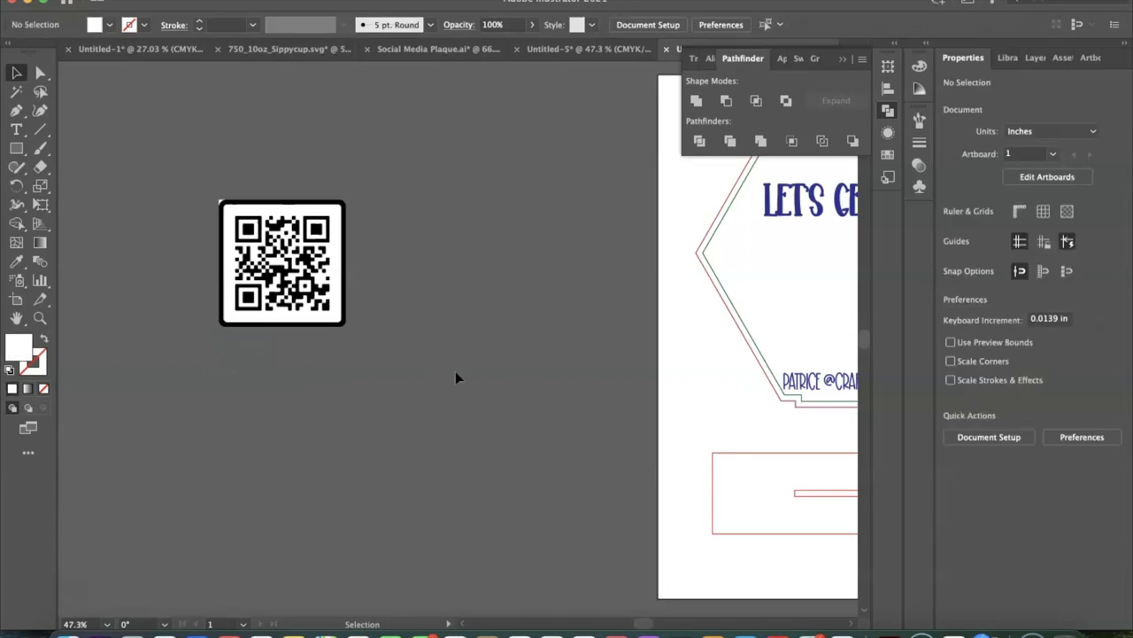
Delete the white compound path that fills the background inside the QR code's black frame.
double_click(324, 212)
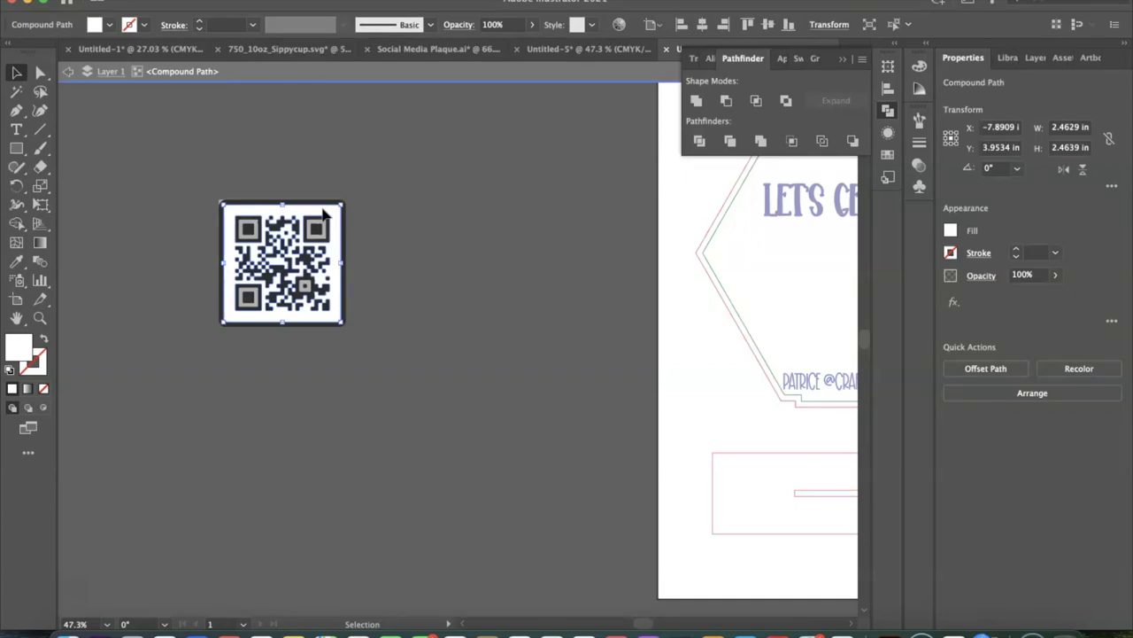
key("Delete")
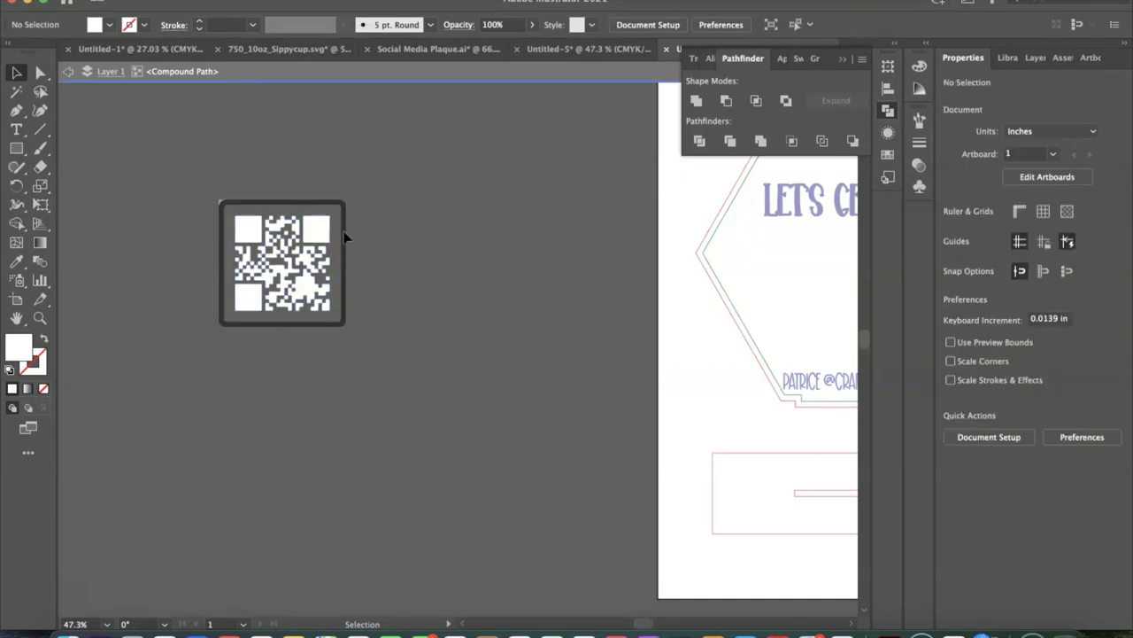
left_click(324, 232)
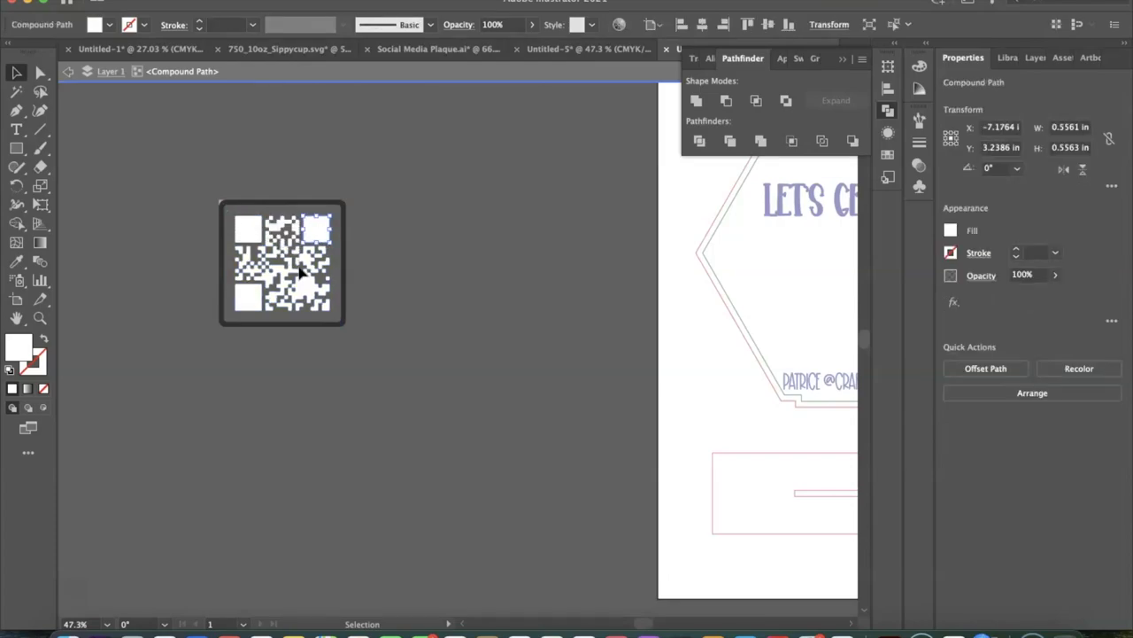
left_click(332, 314)
key("super+shift+a")
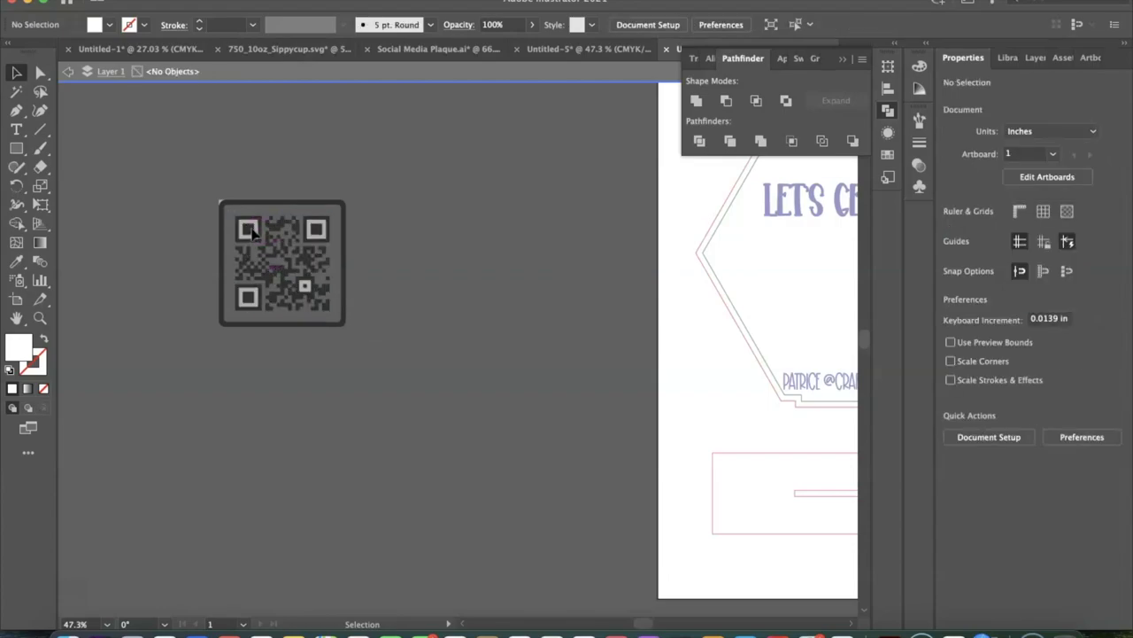
key("Escape")
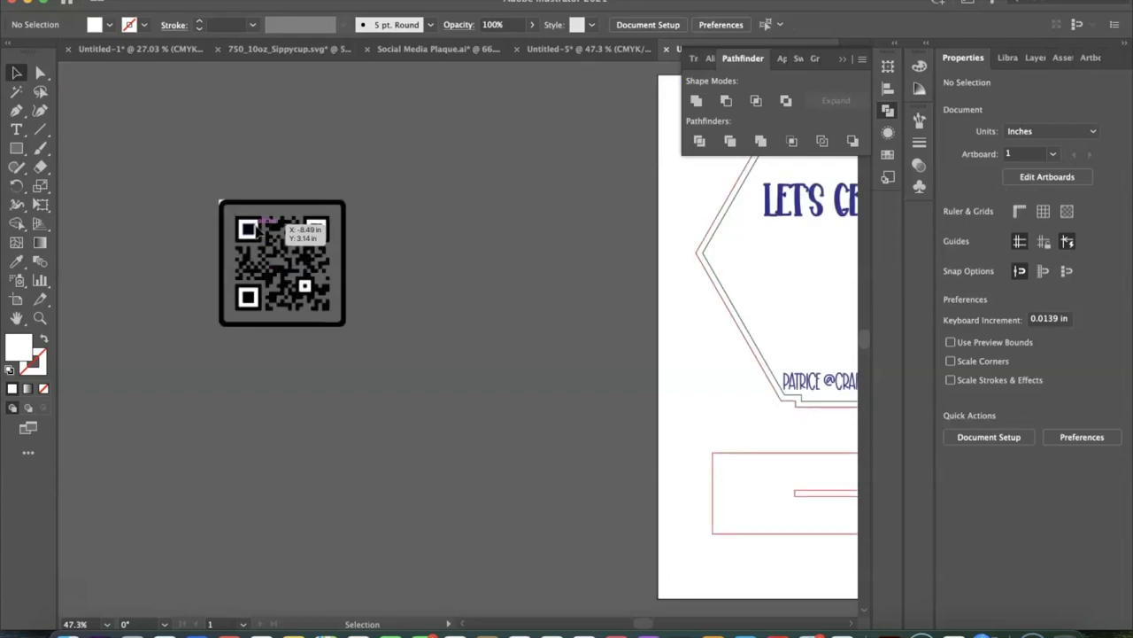
Delete the small stray white path at the upper-left corner of the QR code's black frame.
left_click(255, 232)
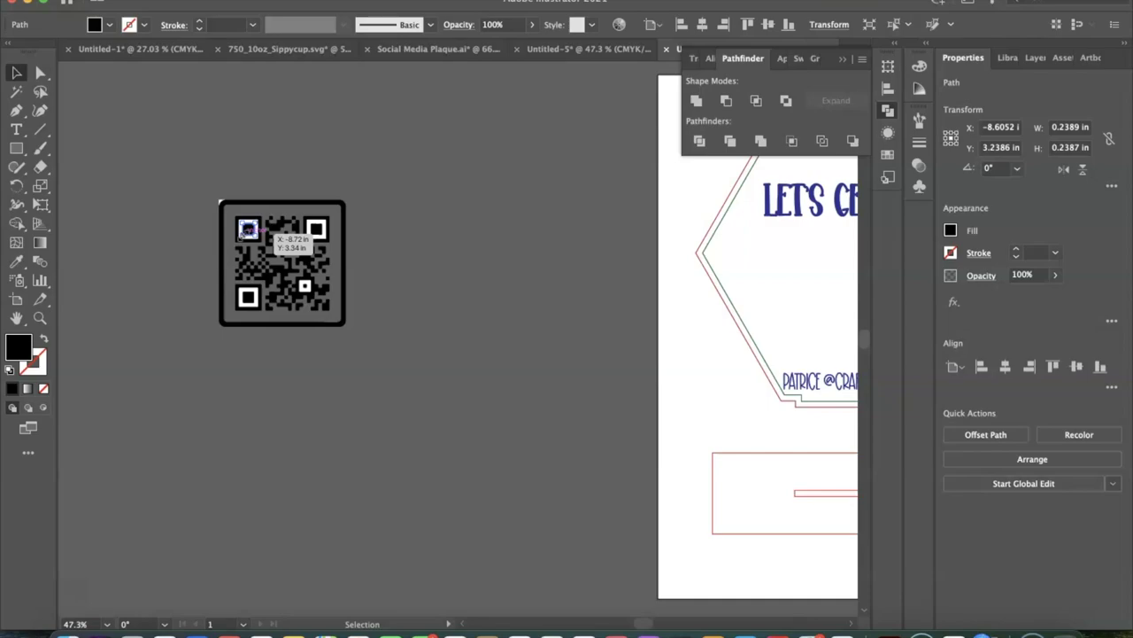
left_click_drag(249, 230, 222, 202)
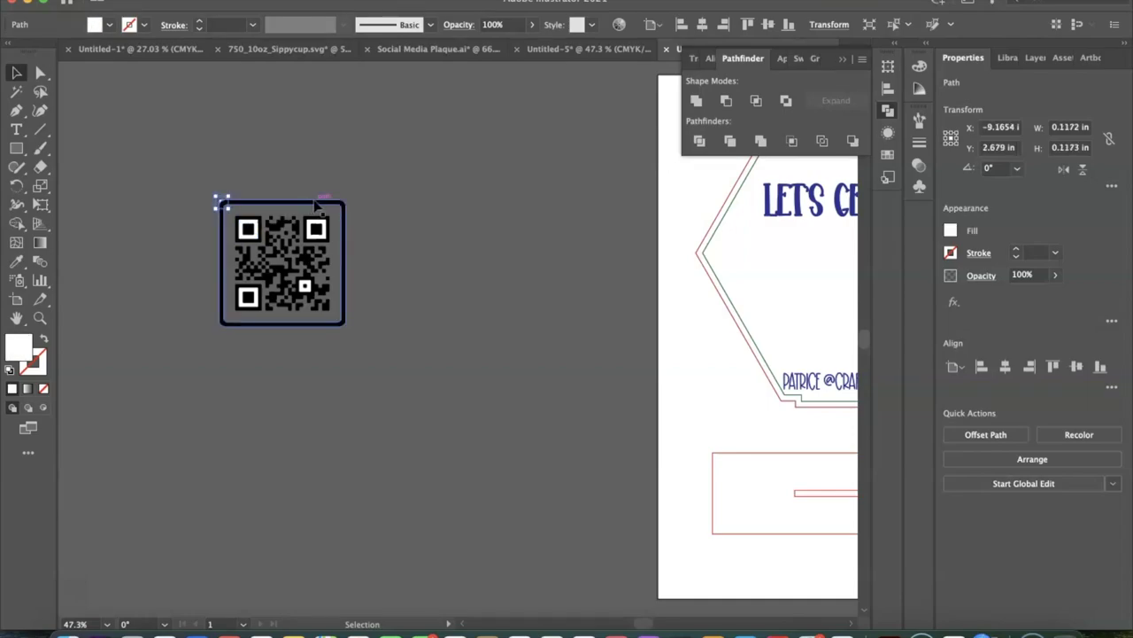
left_click(317, 202)
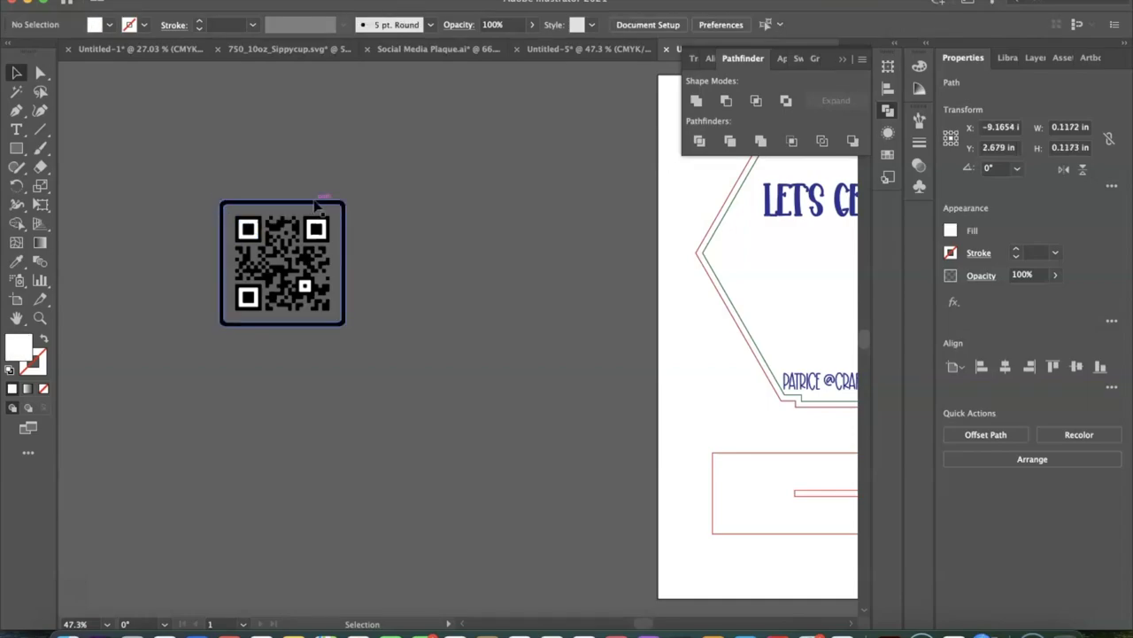
left_click(250, 229)
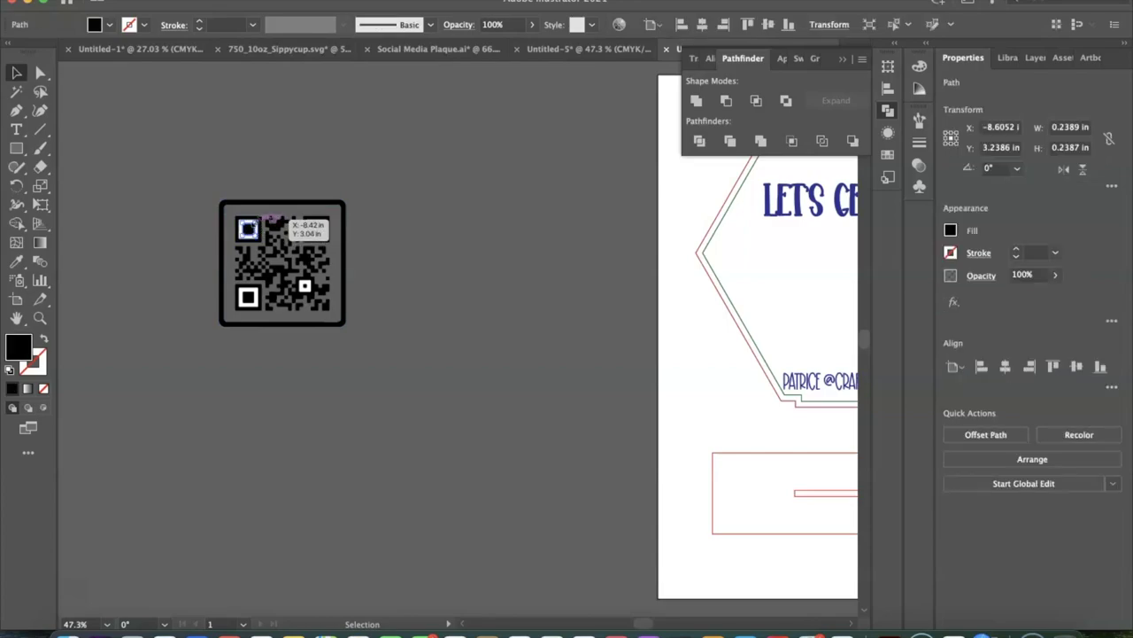
left_click(131, 193)
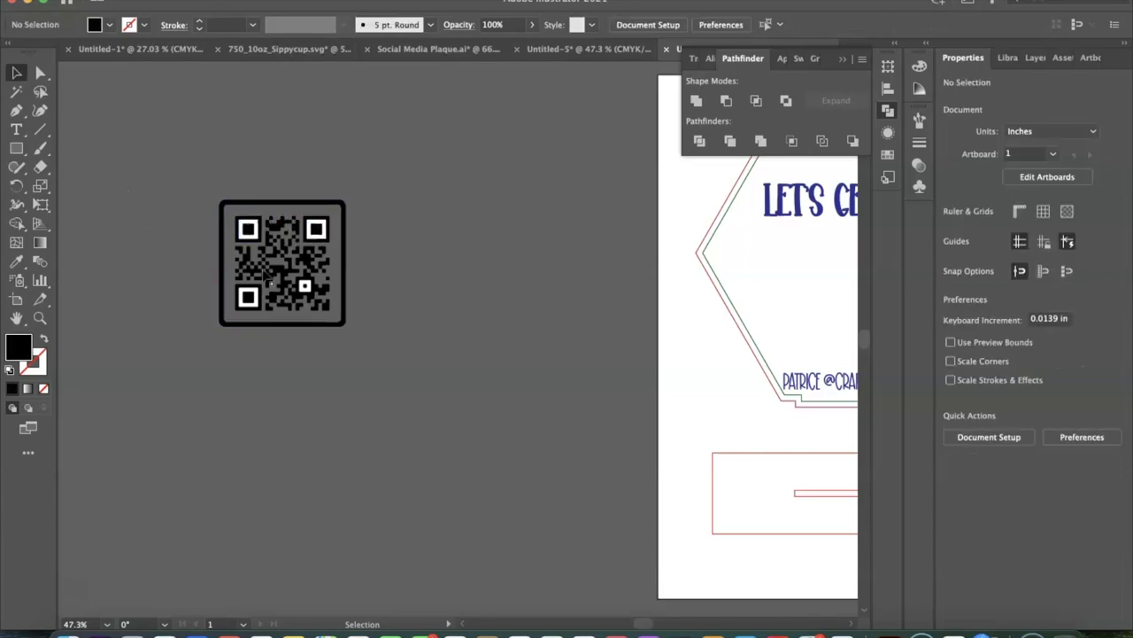
Delete the white compound paths inside the QR code's three corner squares and its small lower-right square.
left_click(105, 624)
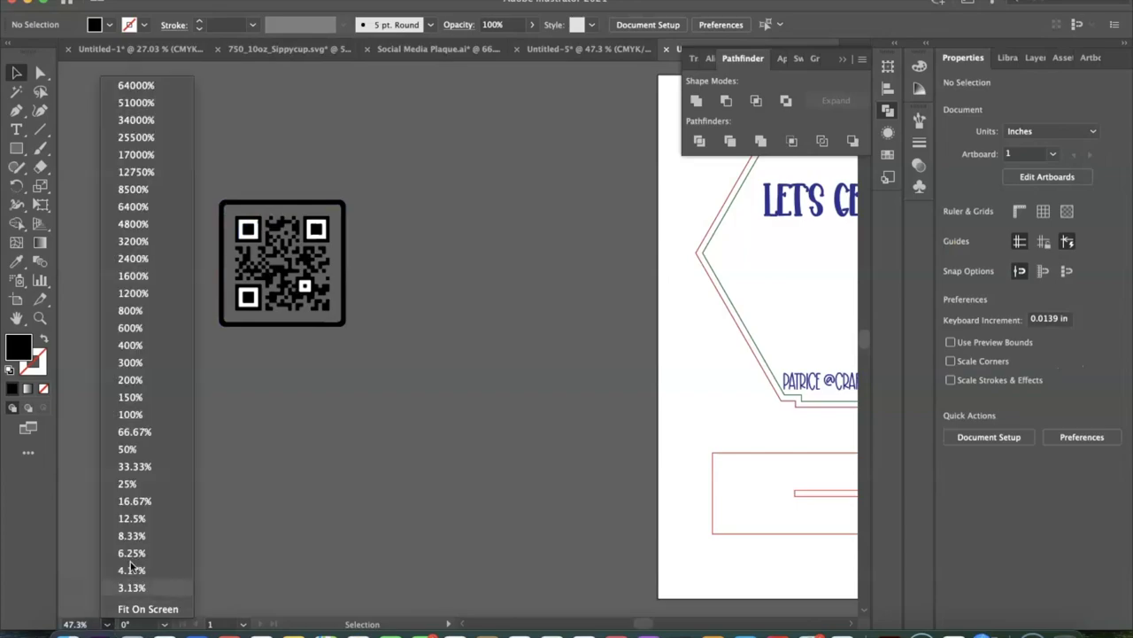
left_click(133, 414)
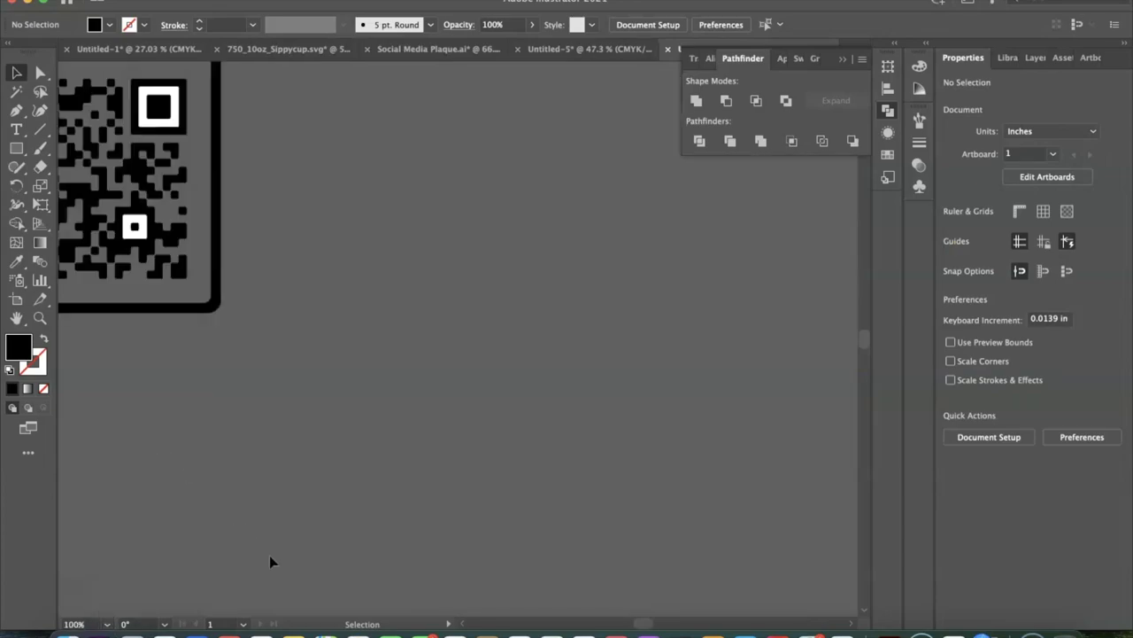
left_click_drag(652, 624, 639, 624)
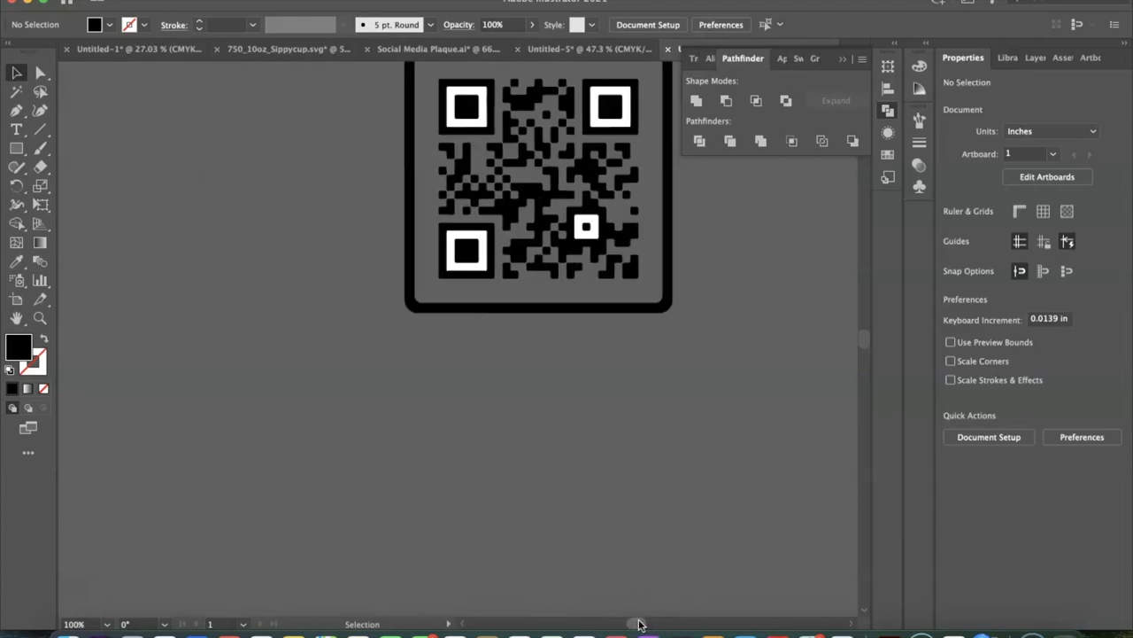
scroll(639, 625, "right", 5)
scroll(596, 536, "up", 2)
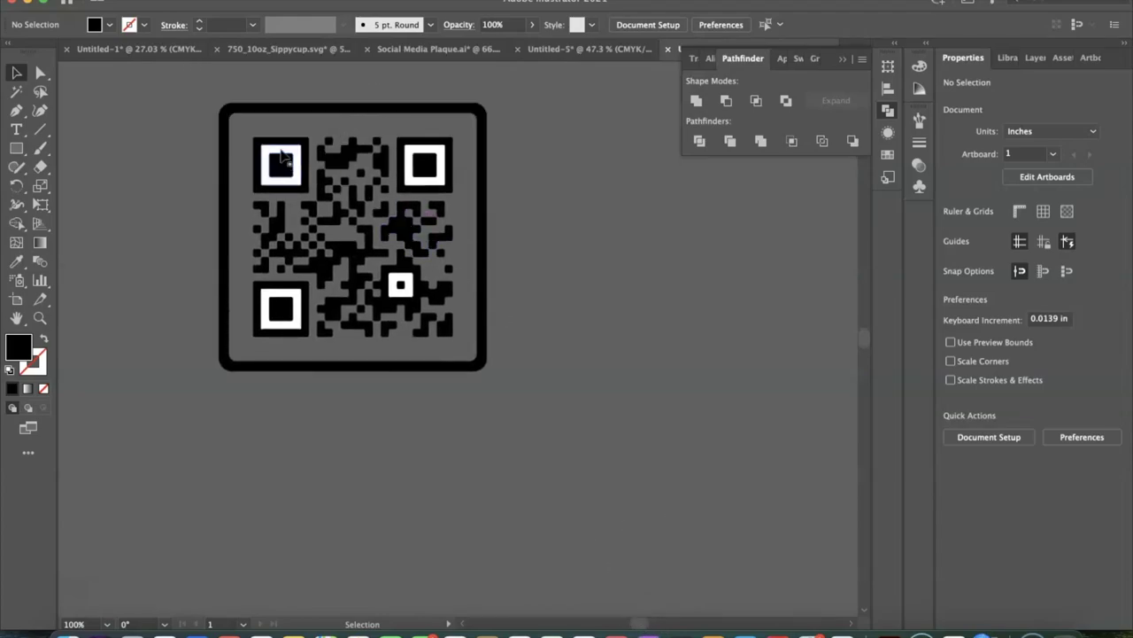
left_click(280, 152)
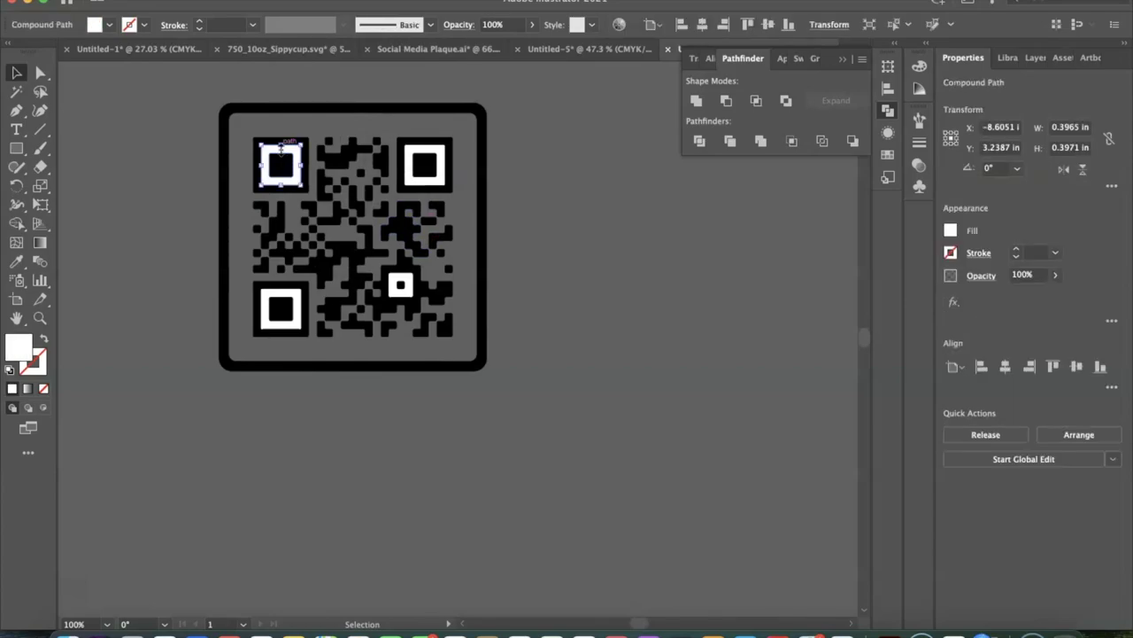
key("Delete")
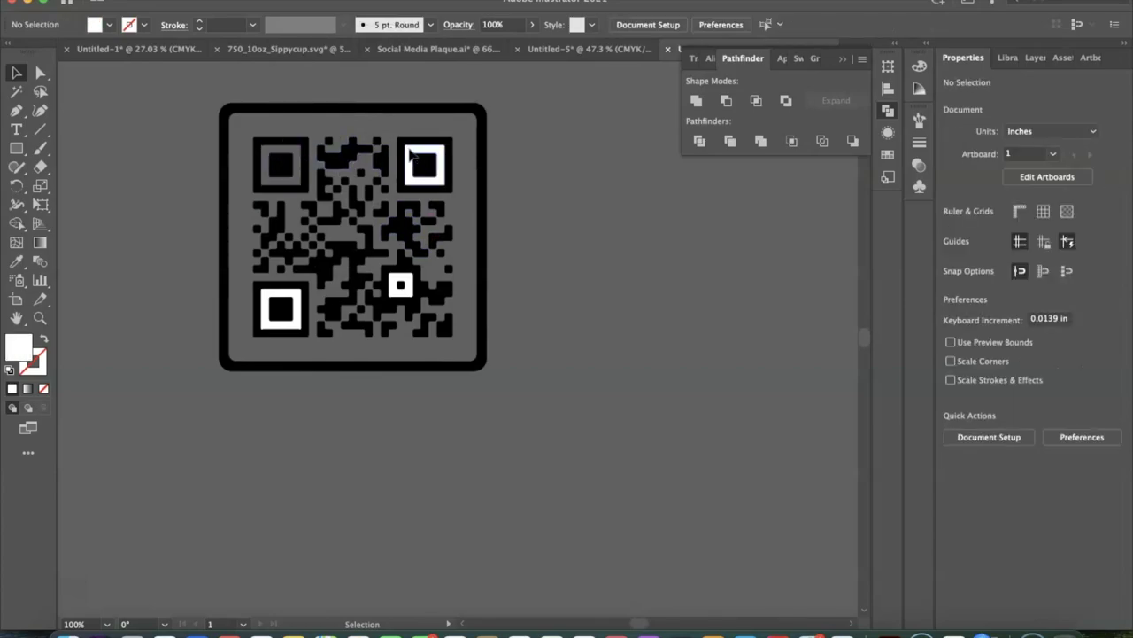
left_click(413, 155)
key("Delete")
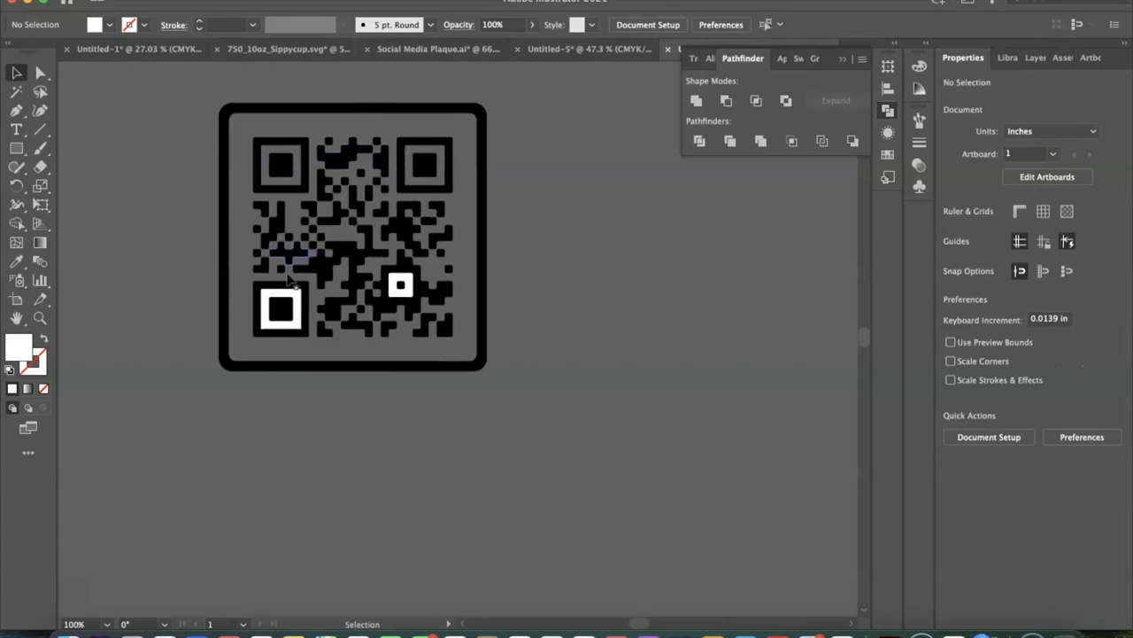
left_click(265, 300)
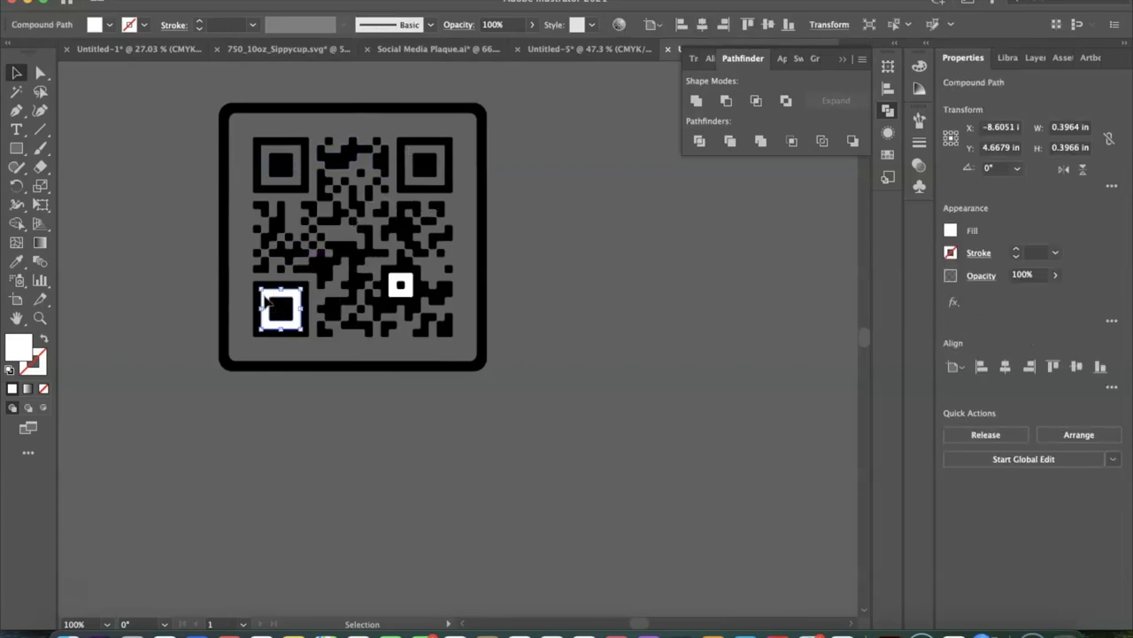
key("Delete")
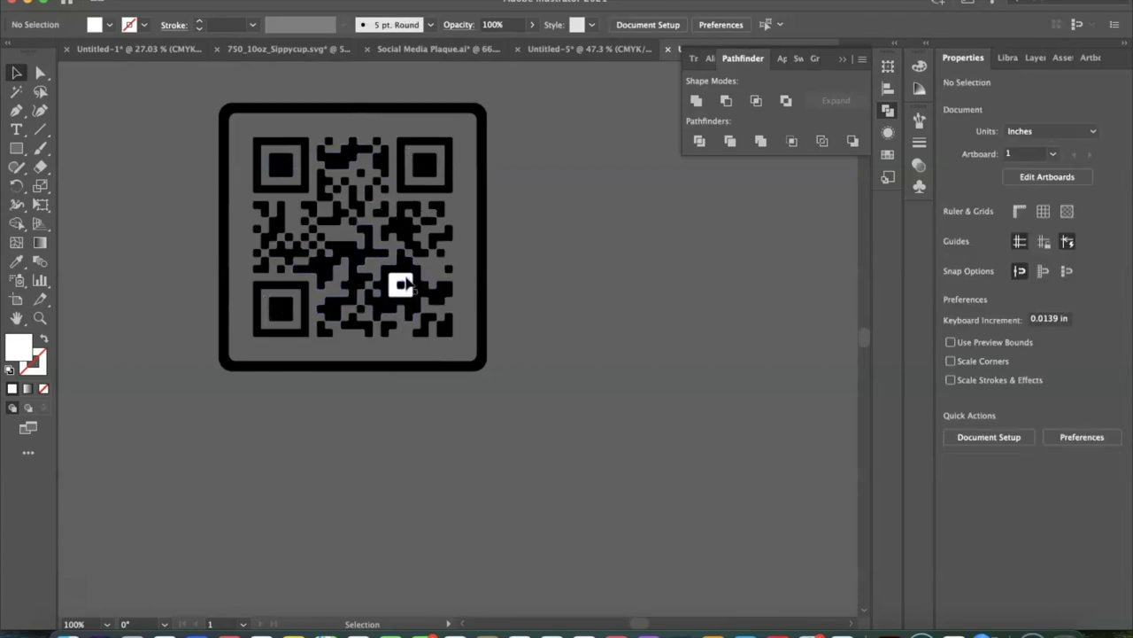
left_click(405, 286)
key("Delete")
Select all the remaining QR code paths including the frame and group them.
left_click(104, 625)
left_click(108, 625)
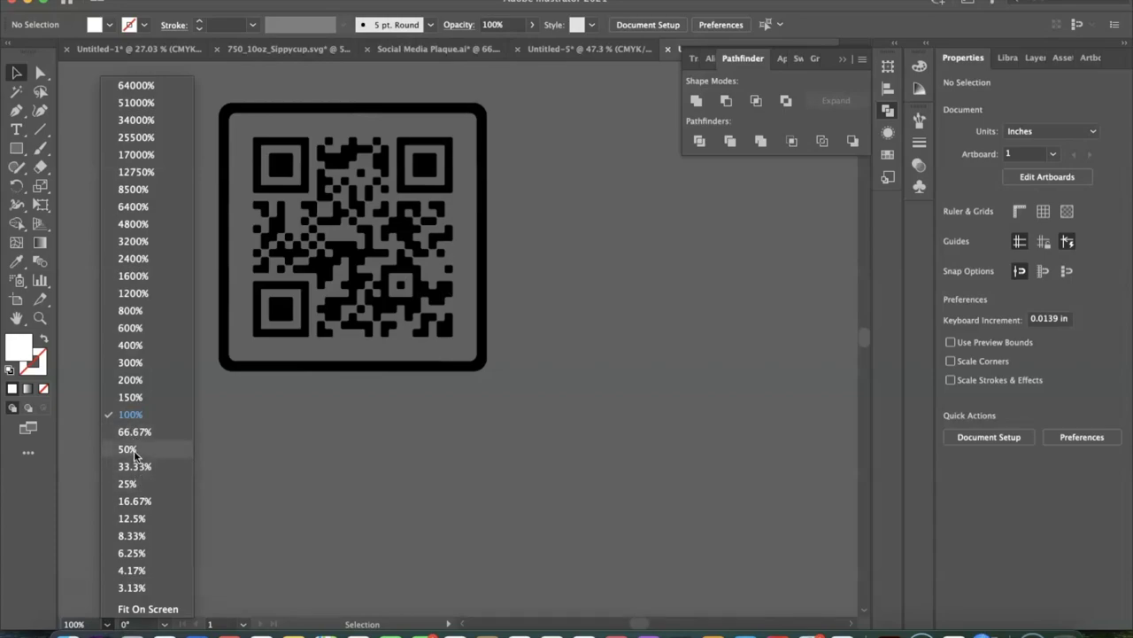
left_click(132, 452)
scroll(561, 617, "right", 5)
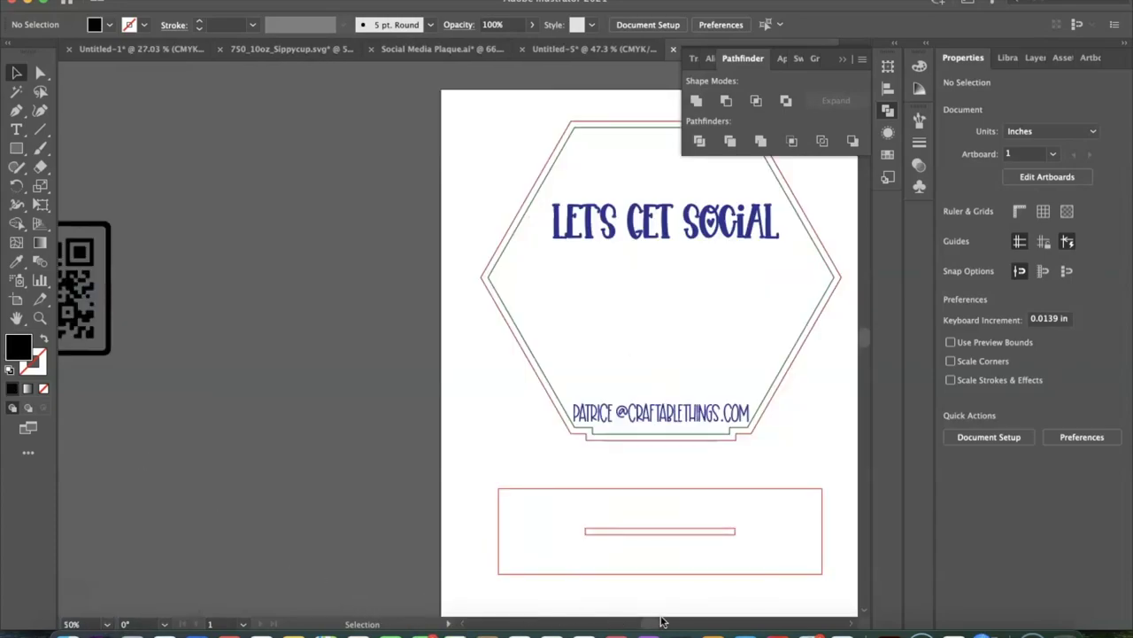
scroll(655, 621, "left", 5)
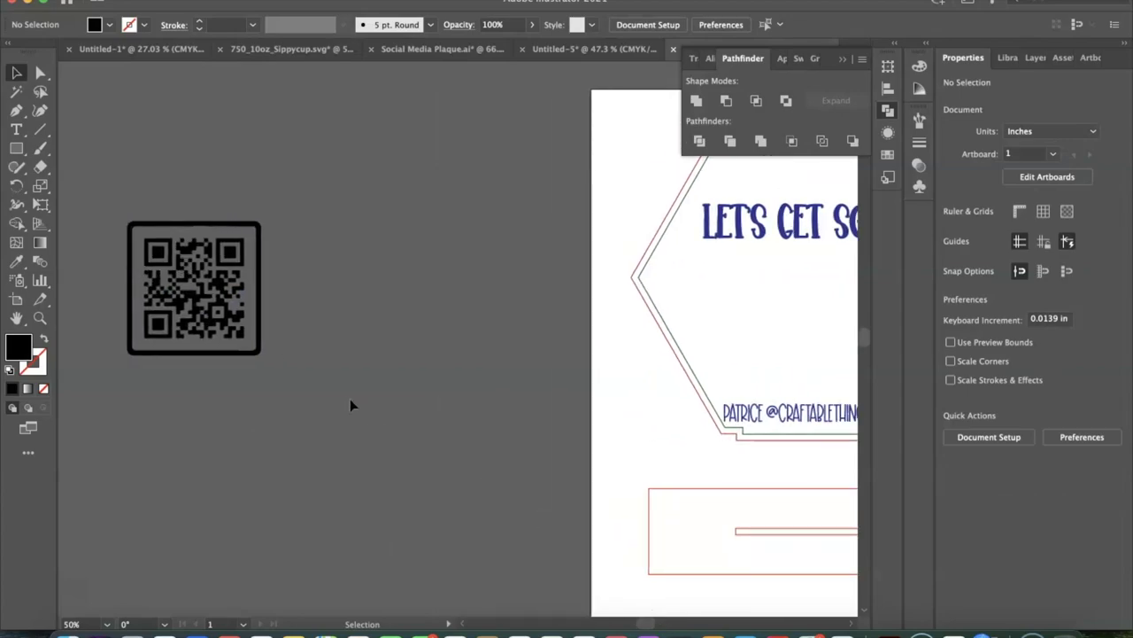
left_click(177, 330)
left_click(283, 248)
left_click_drag(108, 194, 294, 396)
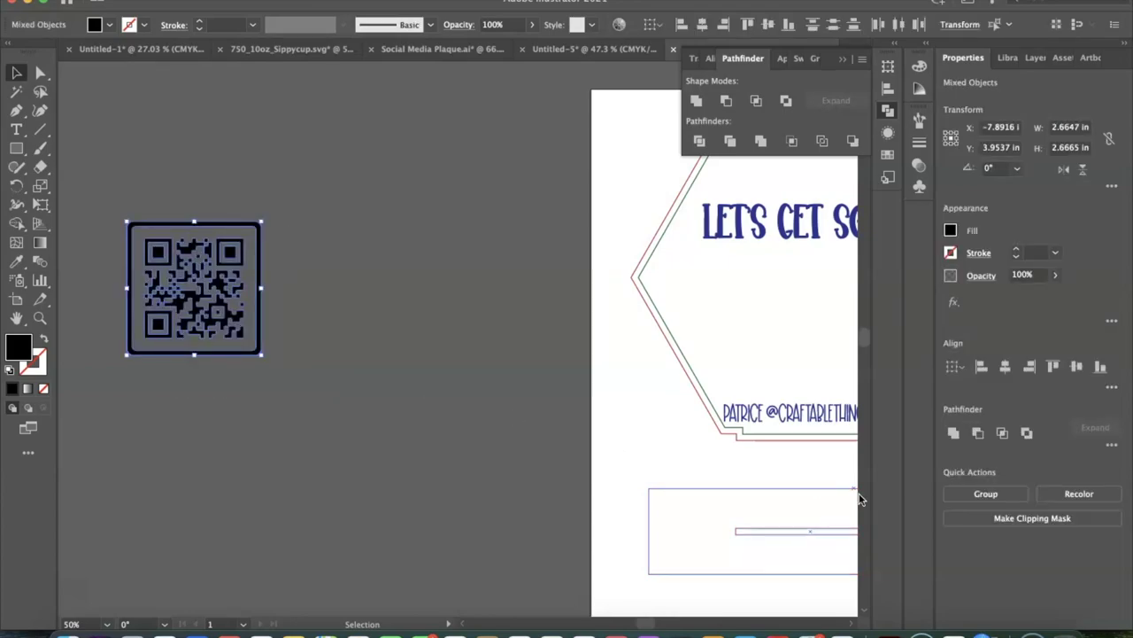
left_click(984, 494)
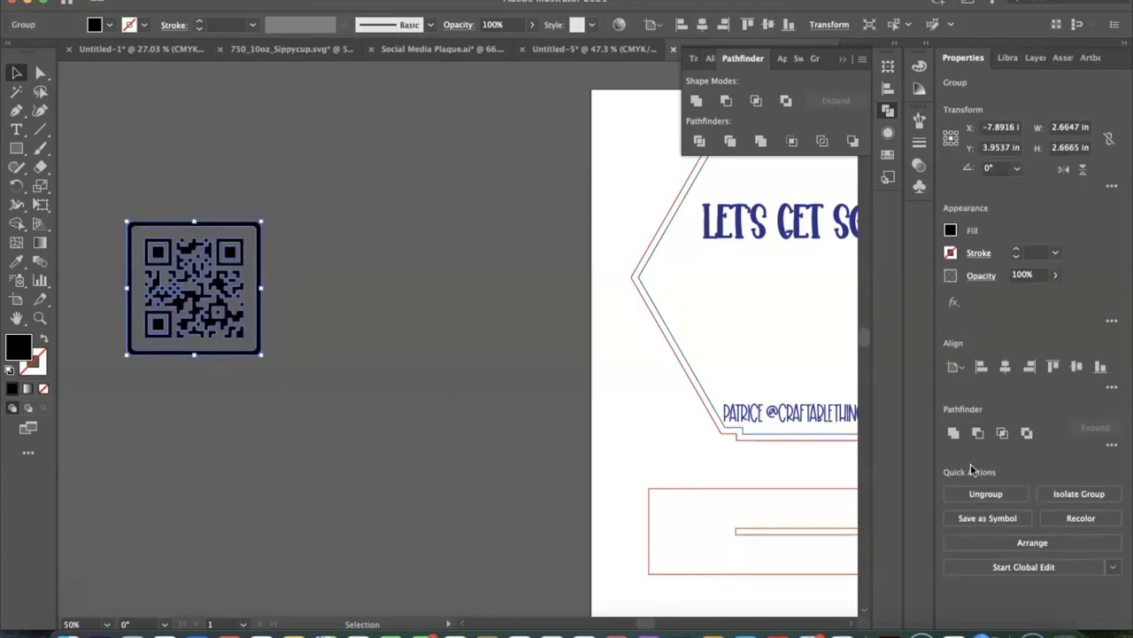
right_click(209, 291)
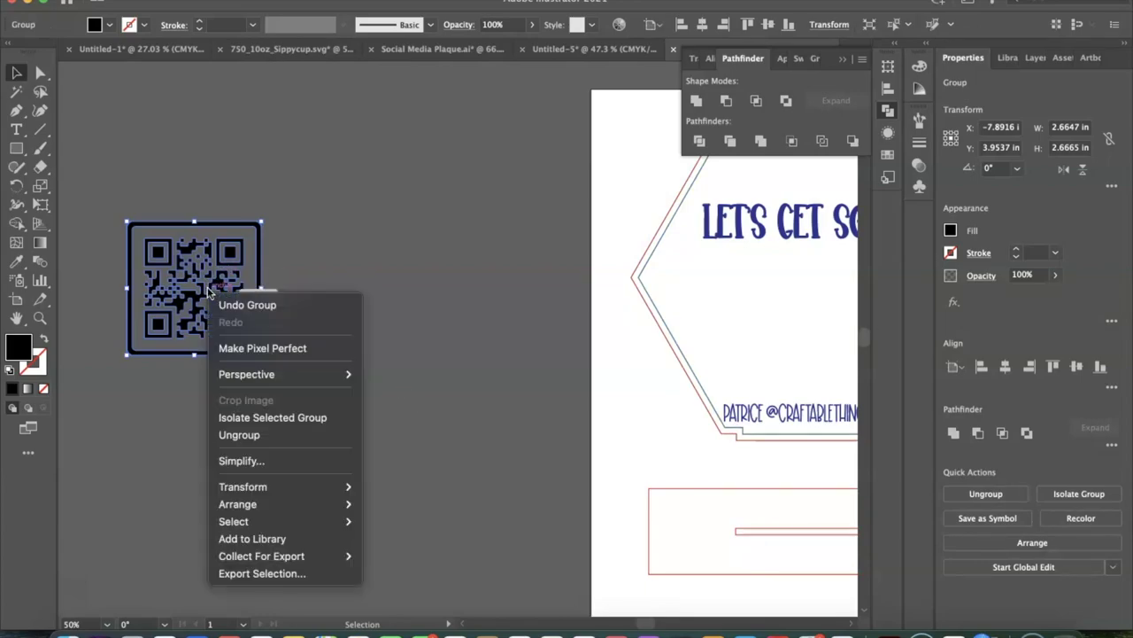
left_click(369, 206)
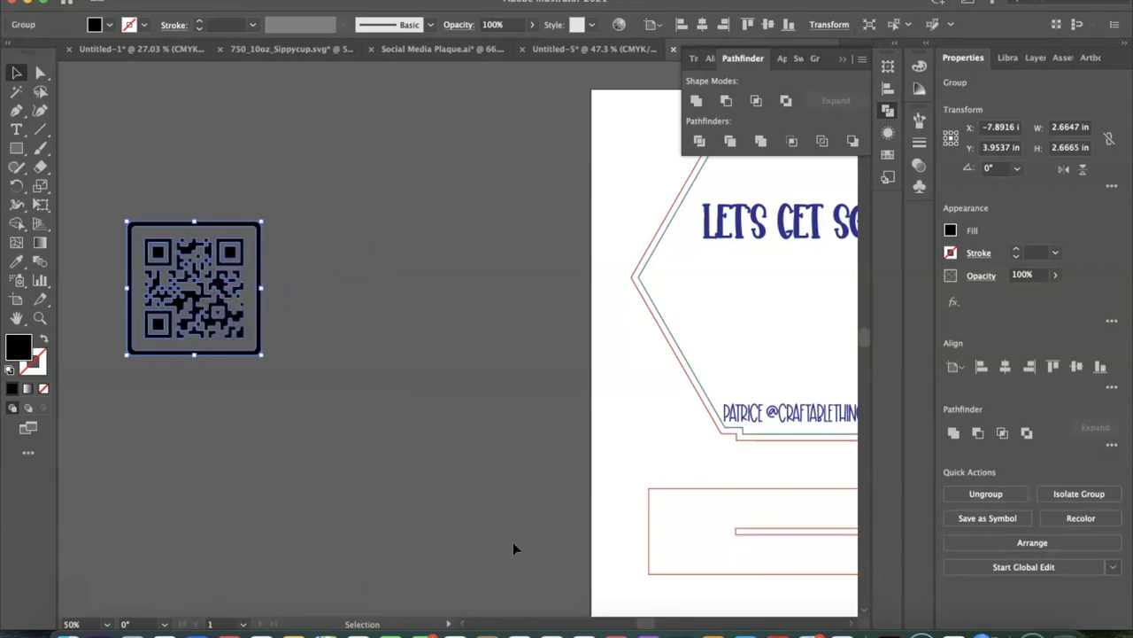
Move the QR code group onto the plaque between the heading and contact text, and scale it proportionally to about 1.49 in wide.
left_click_drag(646, 623, 651, 626)
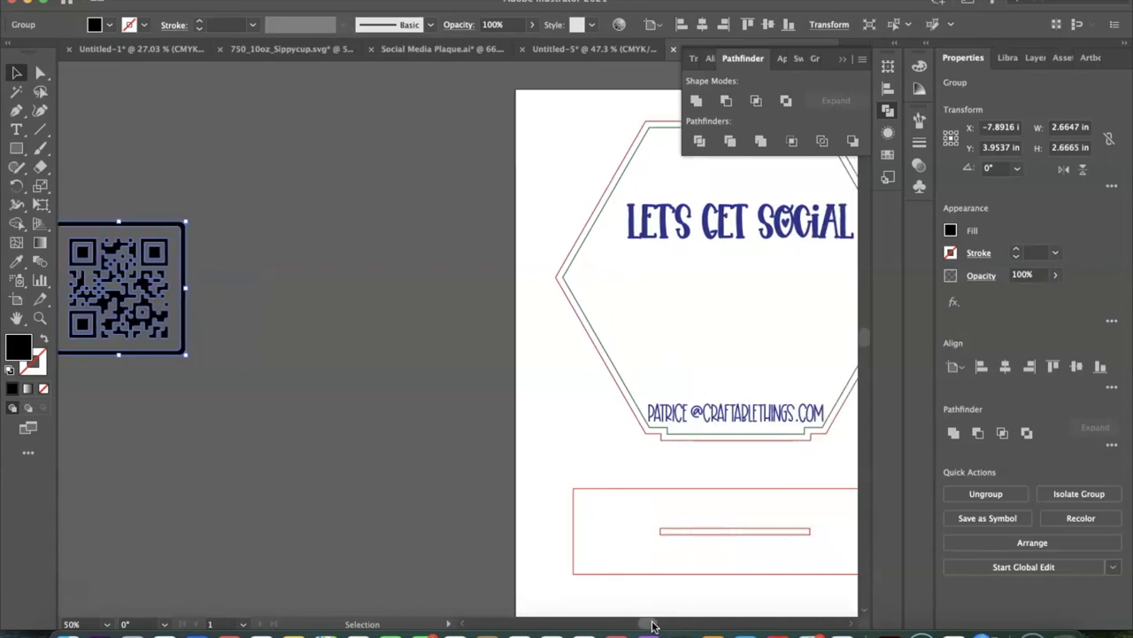
left_click_drag(104, 297, 728, 336)
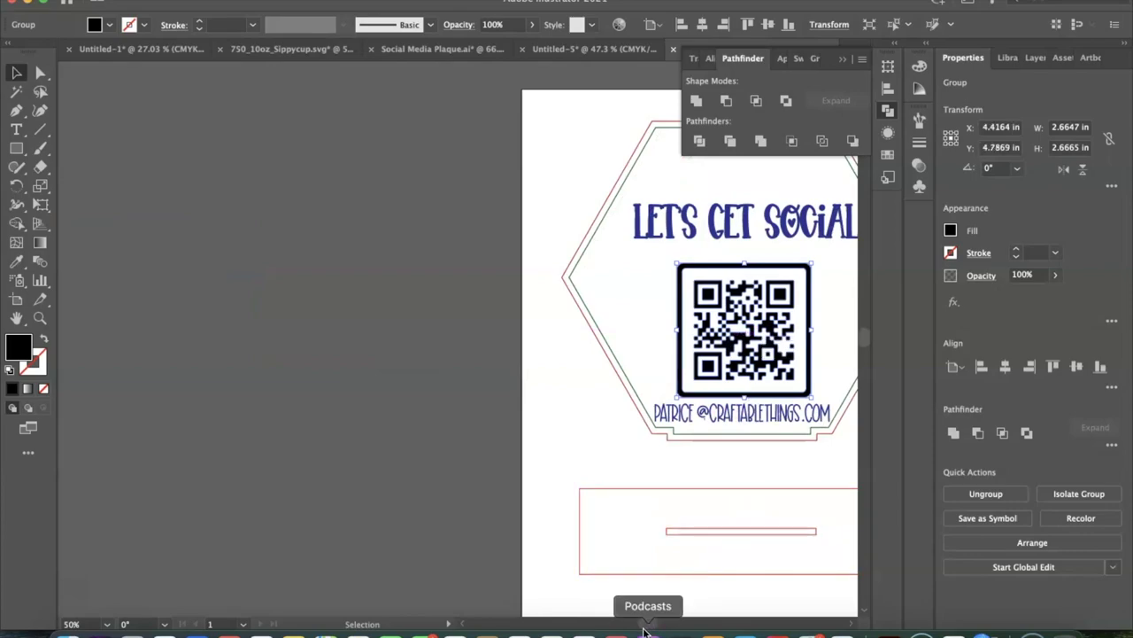
left_click_drag(647, 623, 657, 624)
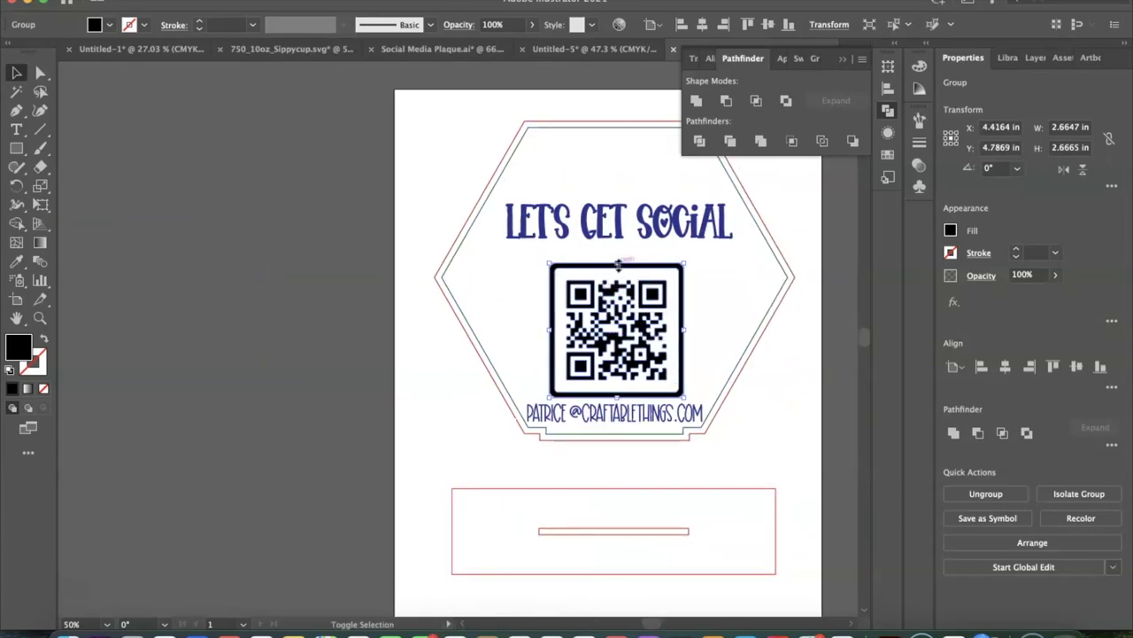
left_click_drag(617, 265, 622, 323)
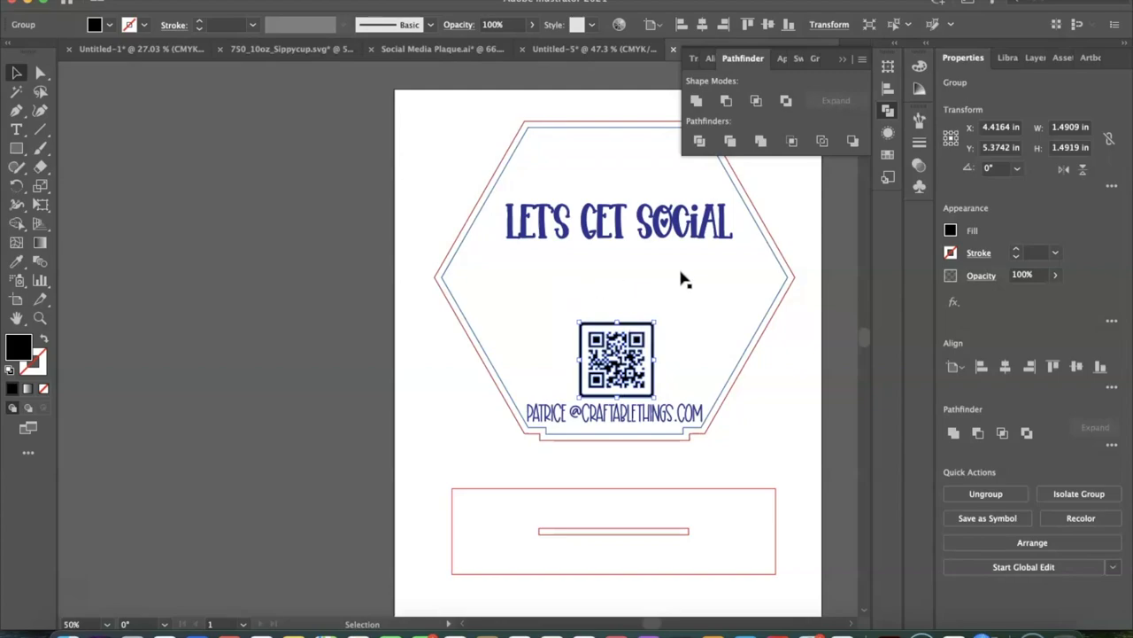
Fill the QR code with the dark blue swatch and nudge it slightly left above the contact text.
left_click(108, 26)
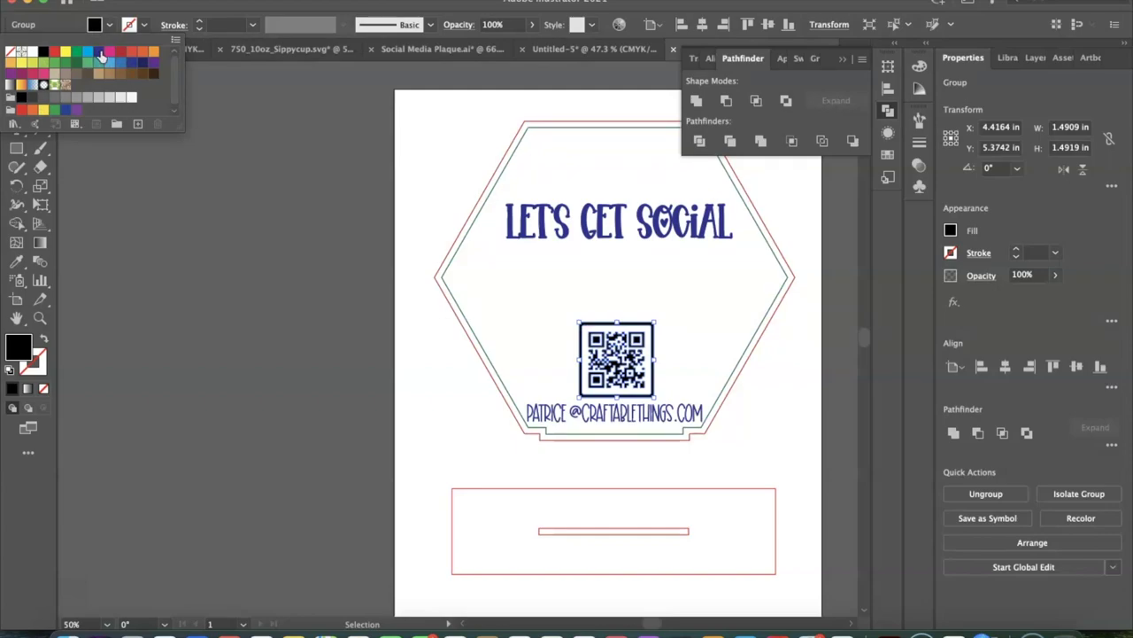
left_click(99, 54)
left_click(309, 220)
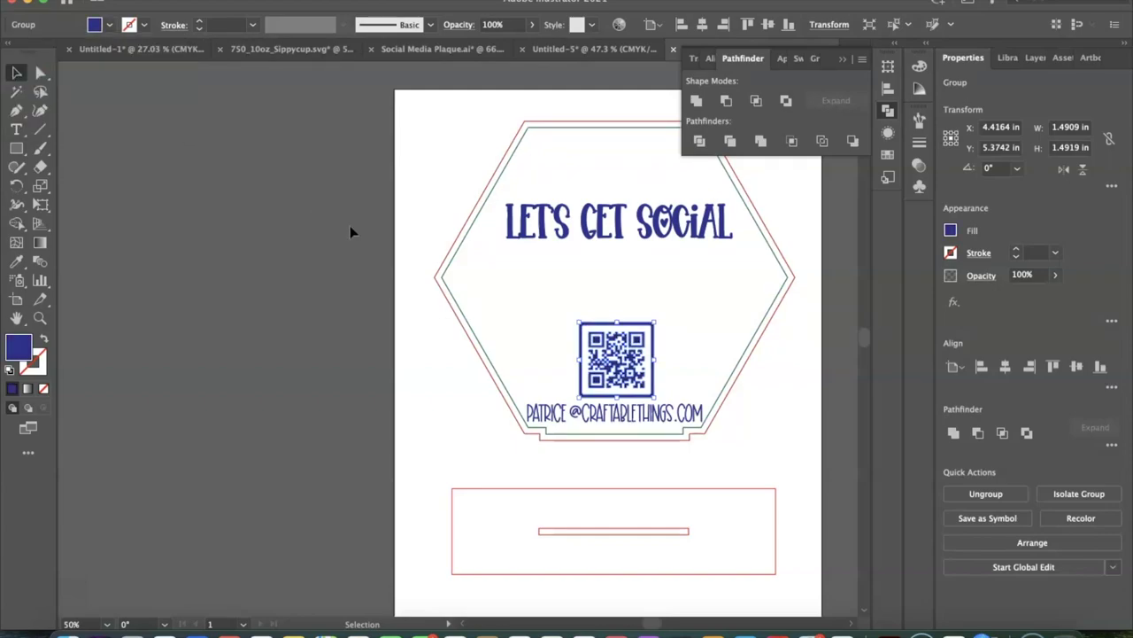
left_click(433, 384)
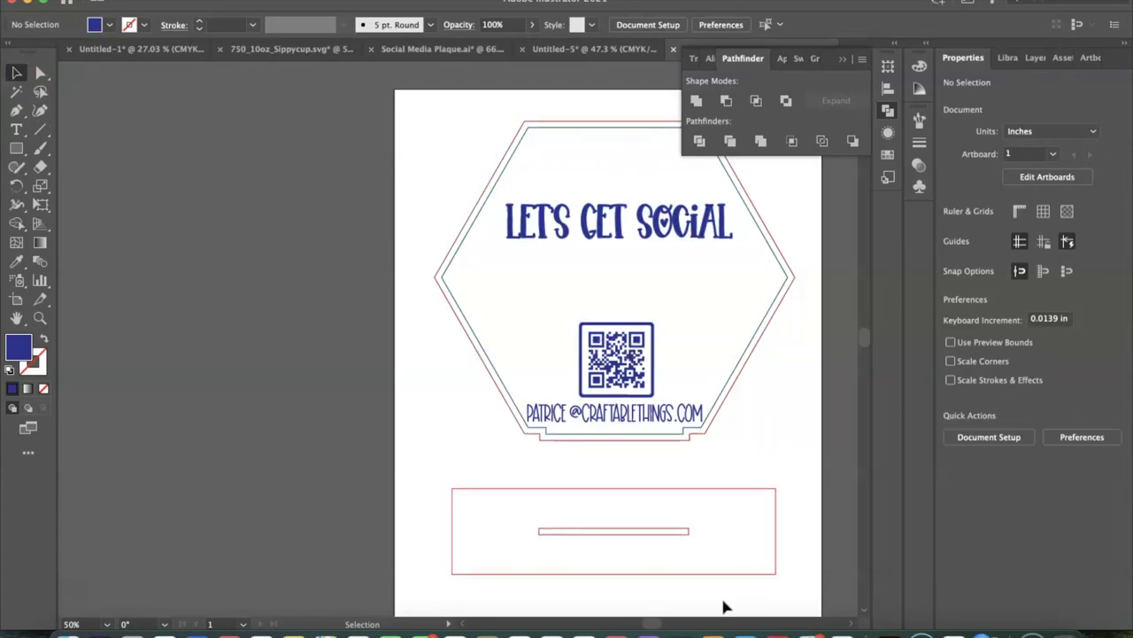
scroll(657, 622, "right", 3)
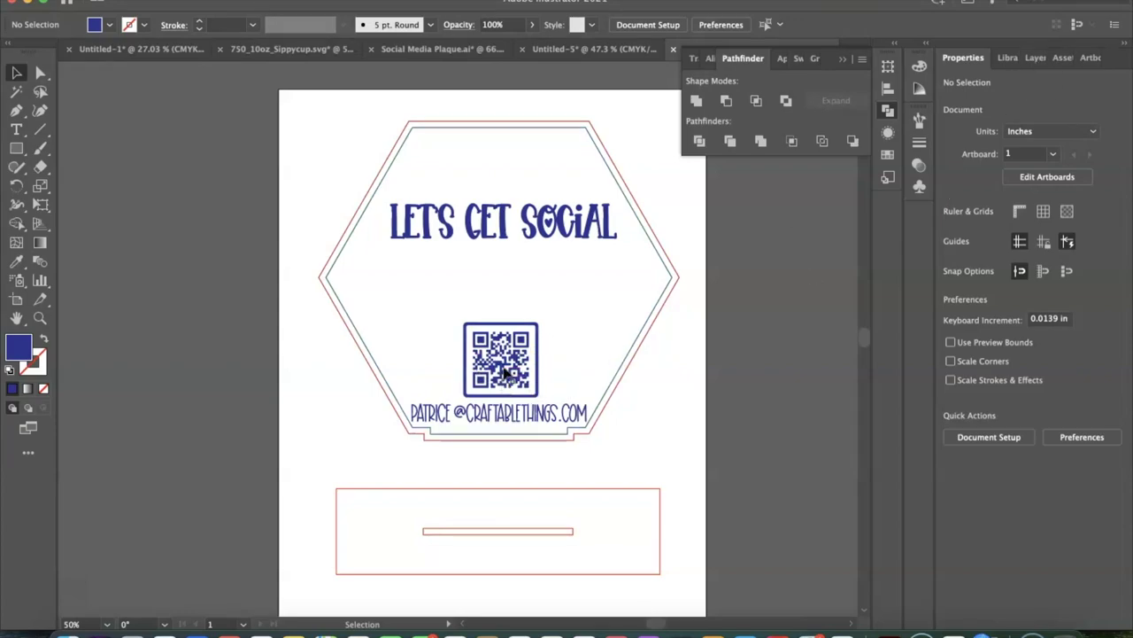
mouse_move(508, 371)
left_mouse_down()
mouse_move(492, 365)
mouse_move(506, 352)
mouse_move(505, 370)
left_mouse_up()
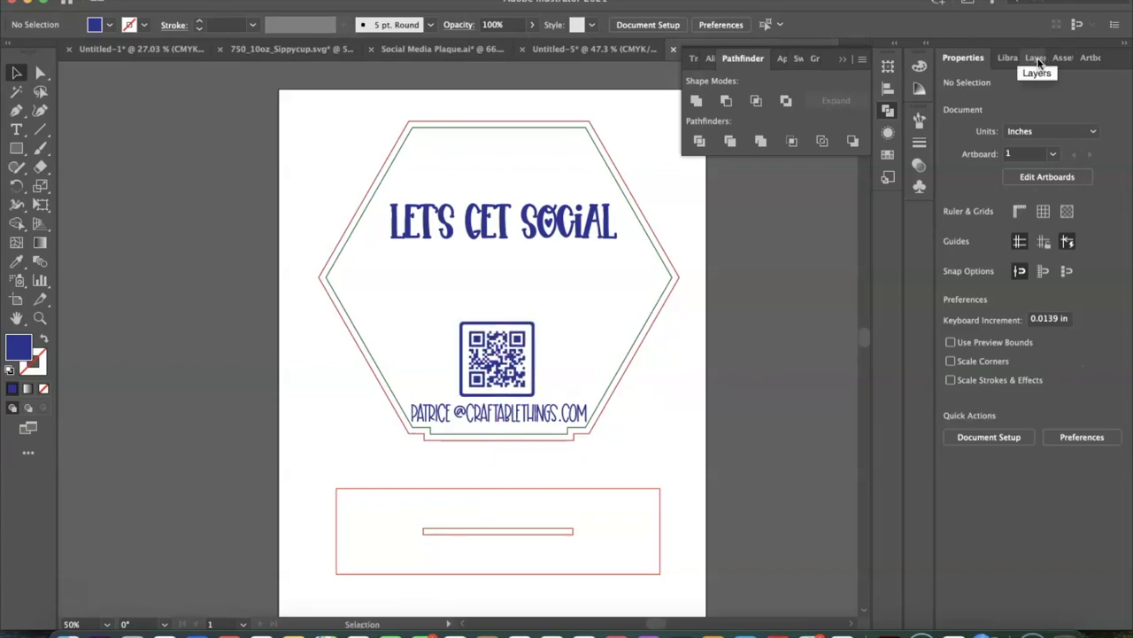
Group the hexagon outlines, heading, QR code and contact text, and add a new layer above Layer 1.
left_click(1035, 60)
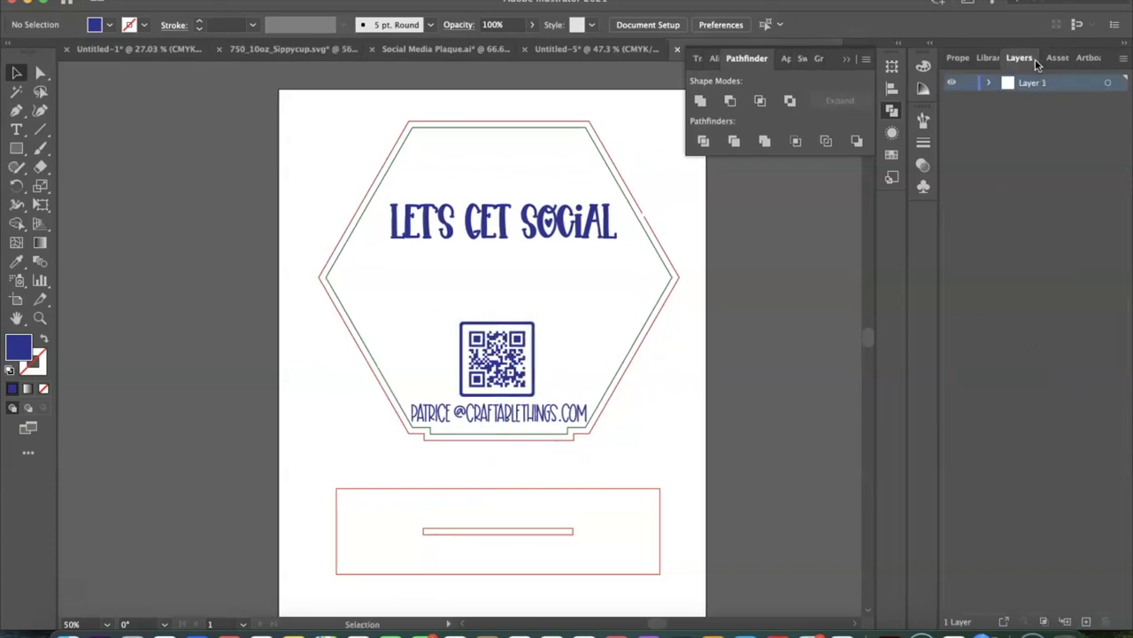
left_click_drag(546, 146, 633, 442)
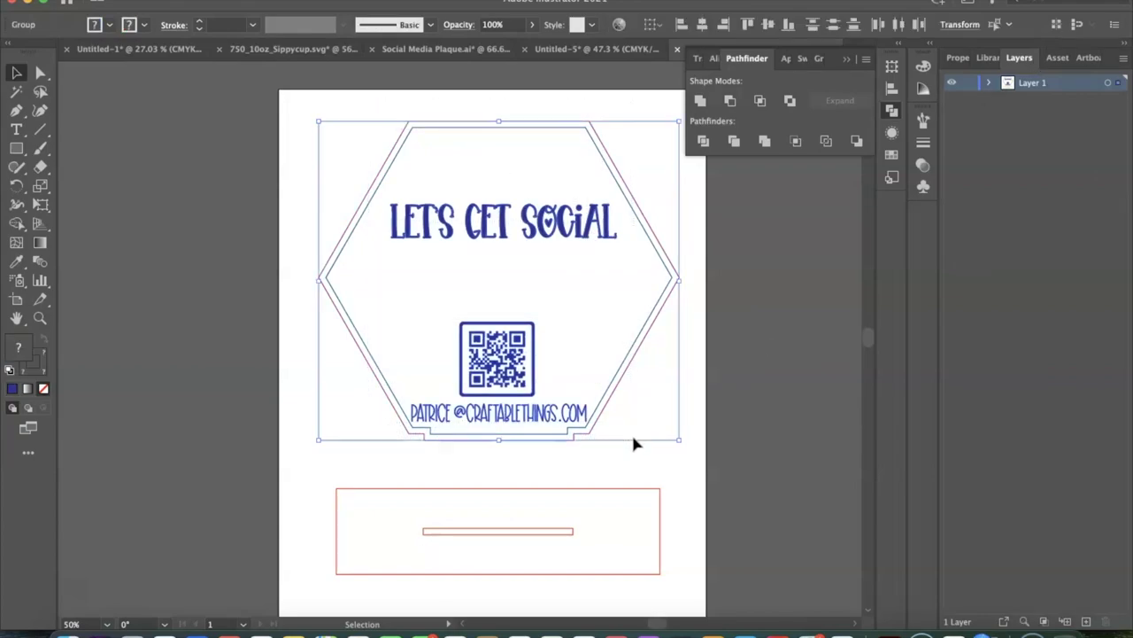
right_click(633, 439)
left_click(678, 483)
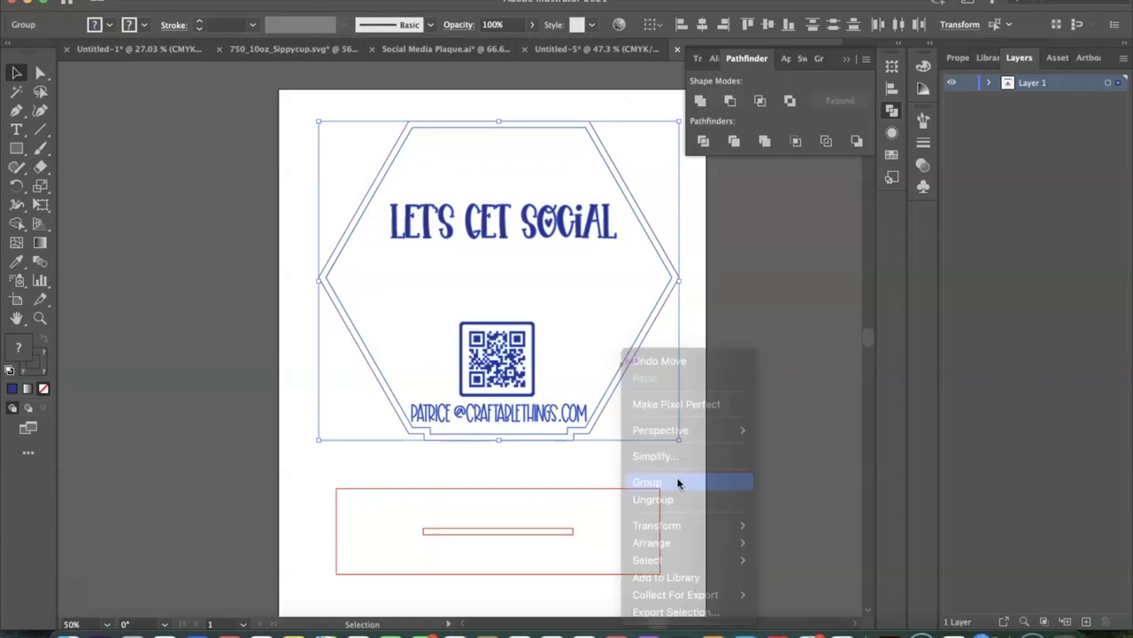
left_click(687, 387)
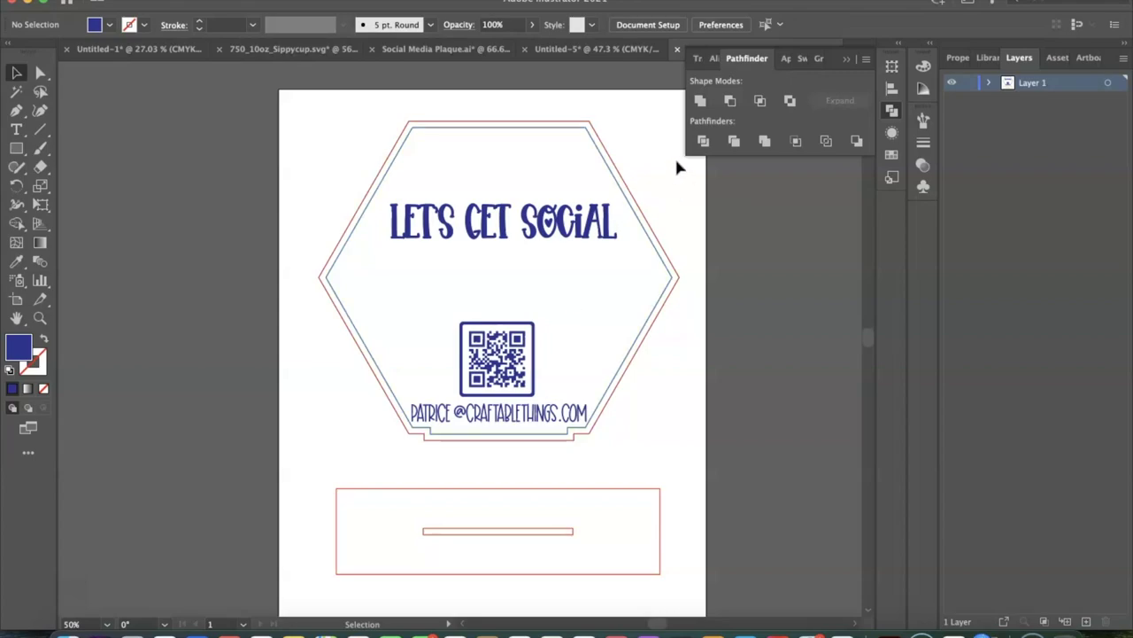
left_click(1088, 624)
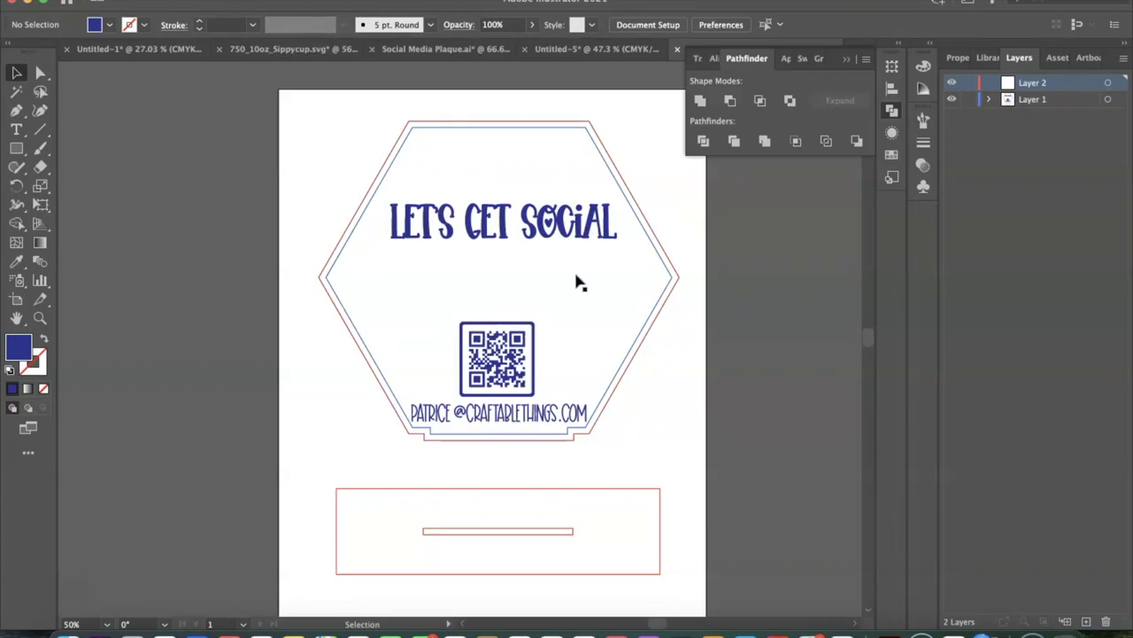
Add the text "hey y'all" beside the plaque on Layer 2 and enlarge it proportionally to about 3.28 in wide.
scroll(277, 502, "right", 3)
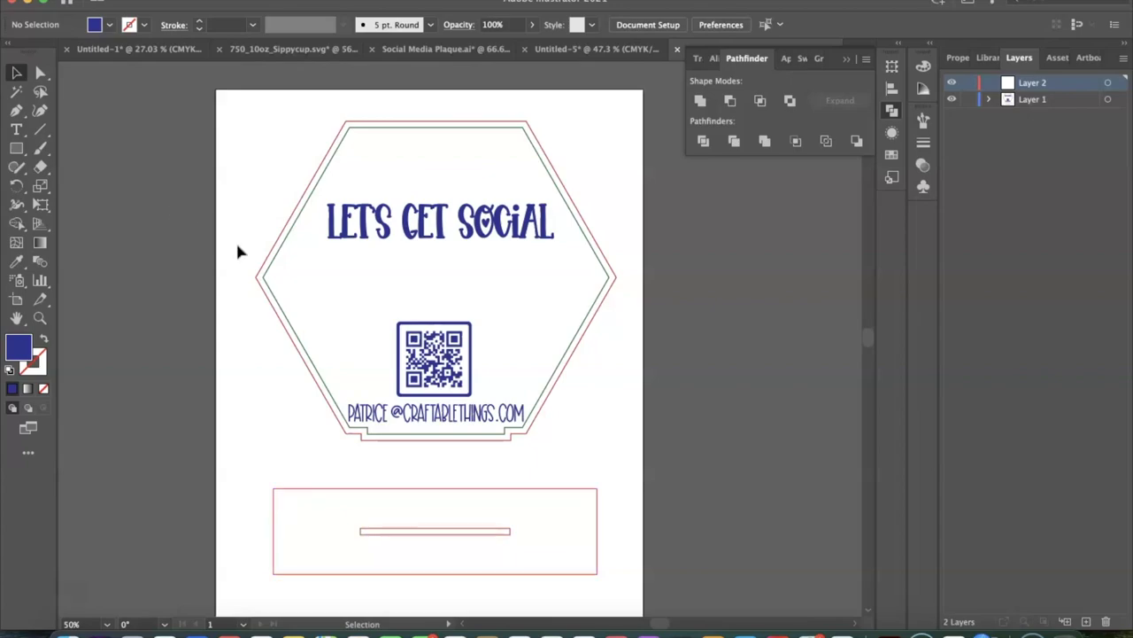
left_click(16, 131)
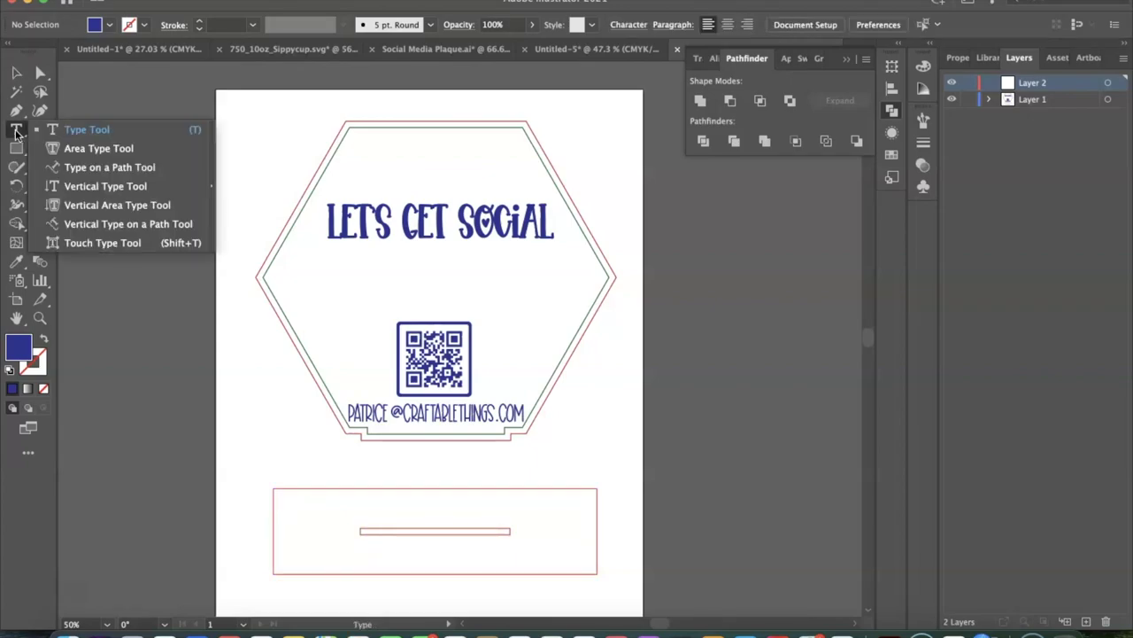
left_click(112, 136)
left_click(107, 125)
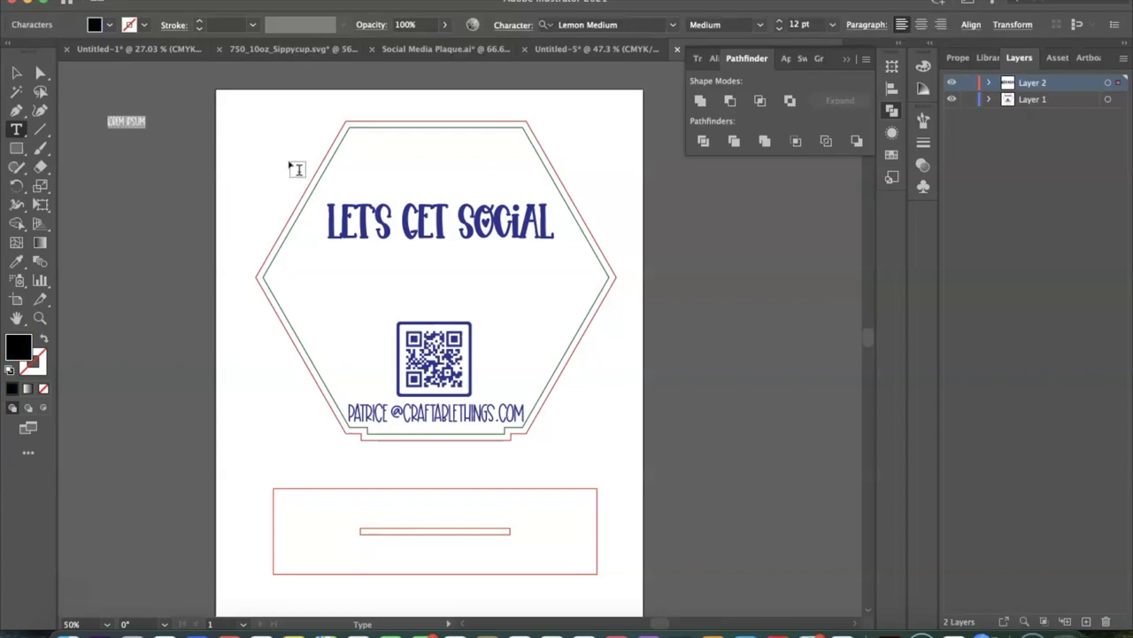
key("BackSpace")
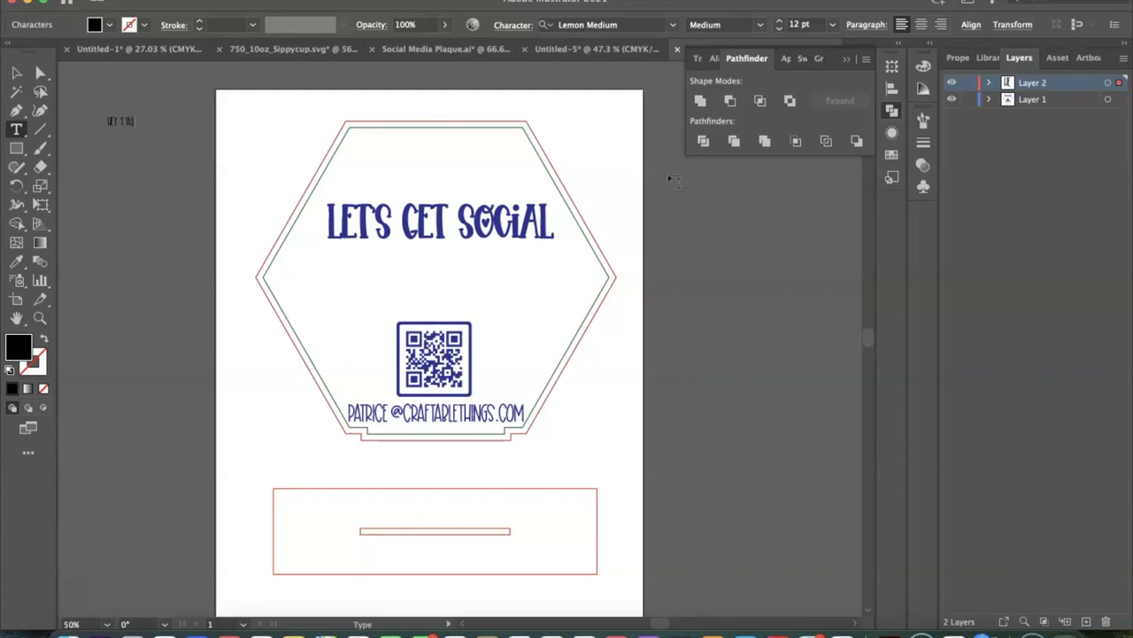
left_click(16, 73)
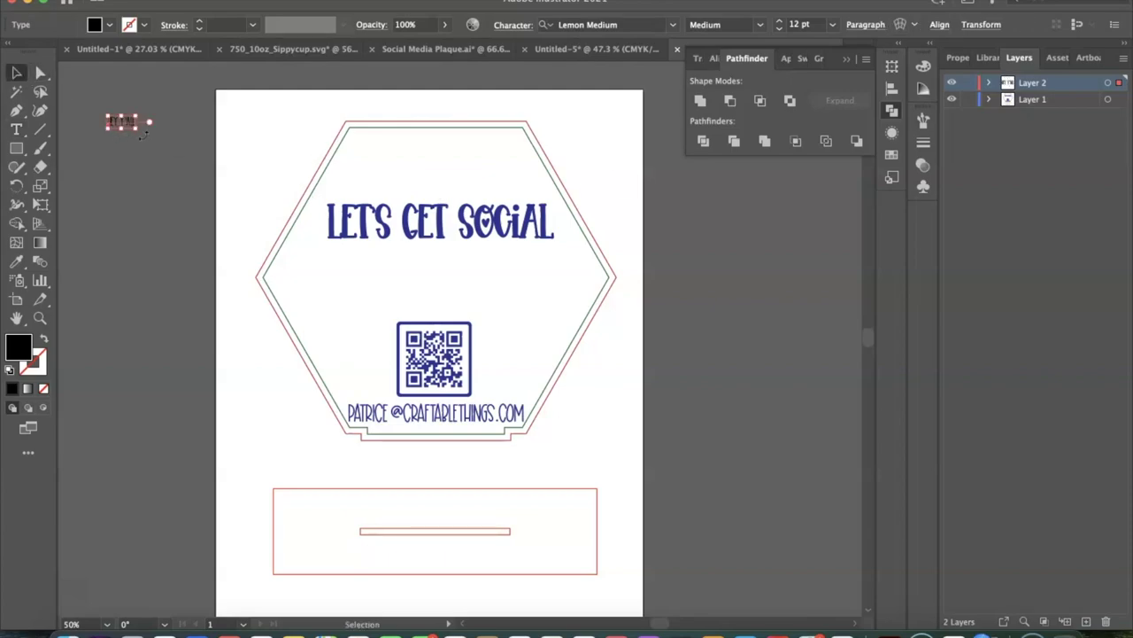
left_click_drag(136, 129, 273, 188)
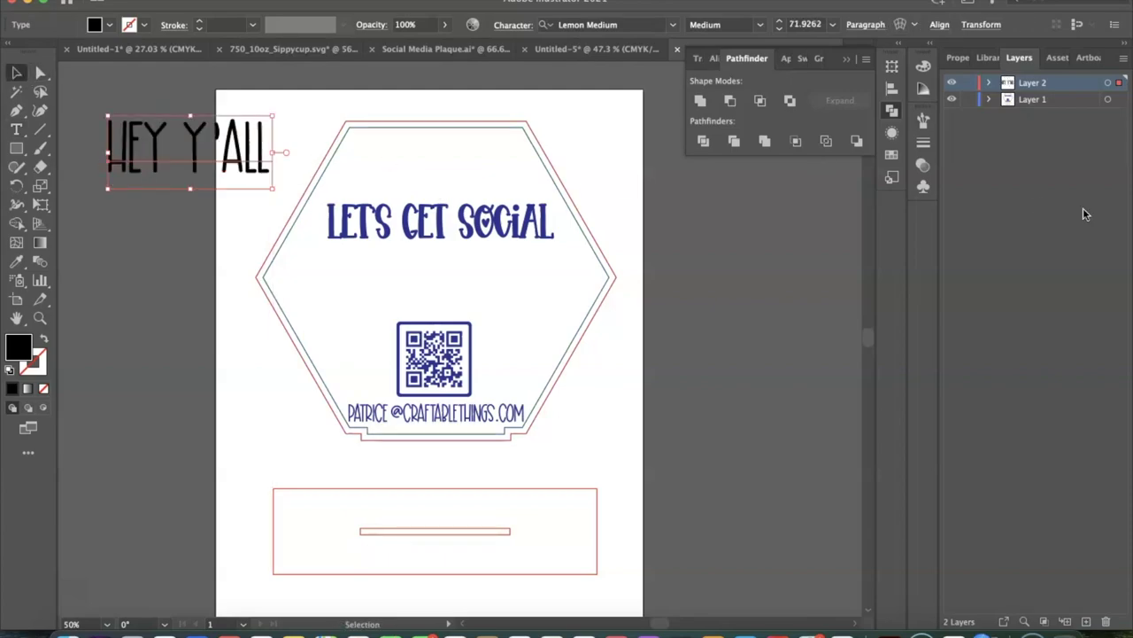
Set the font of the "hey y'all" text to Artis.
left_click(958, 58)
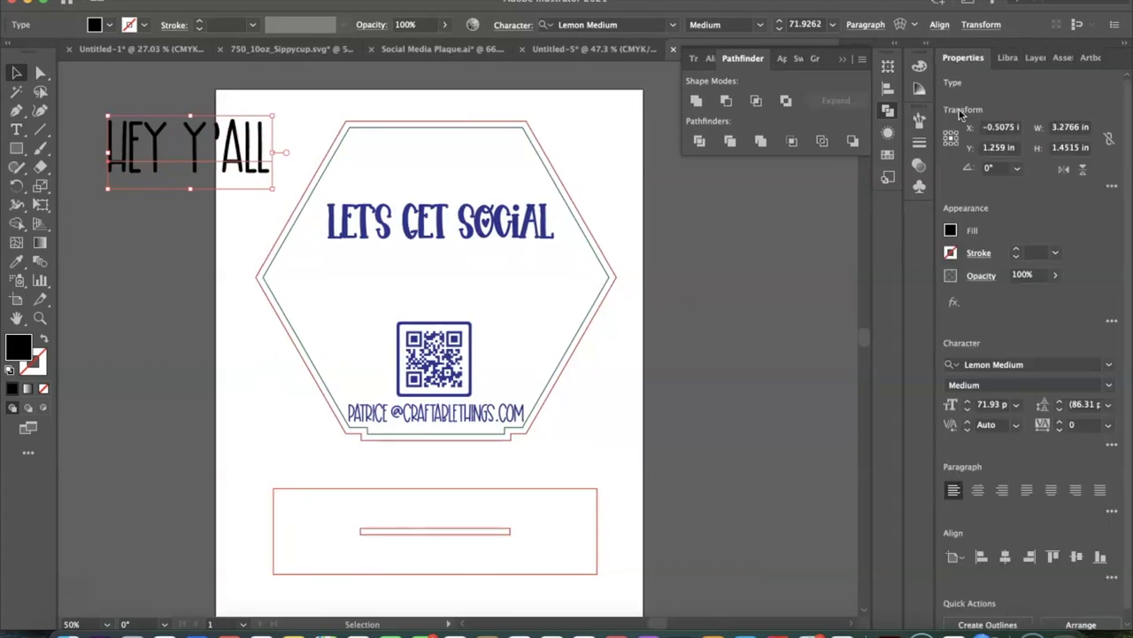
left_click(1108, 364)
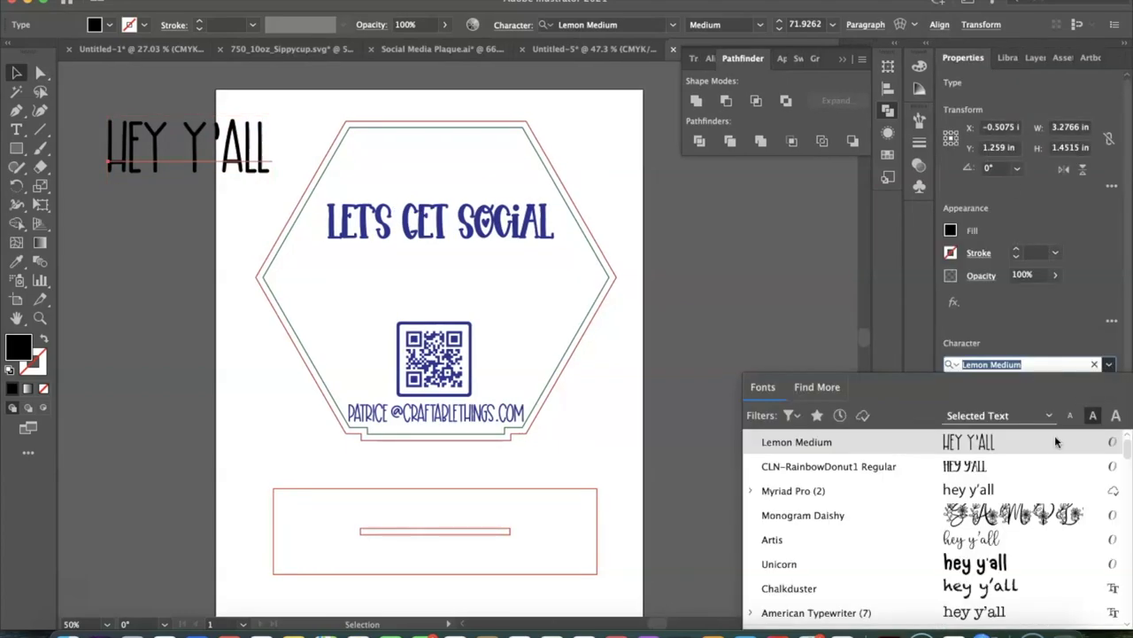
left_click(1020, 541)
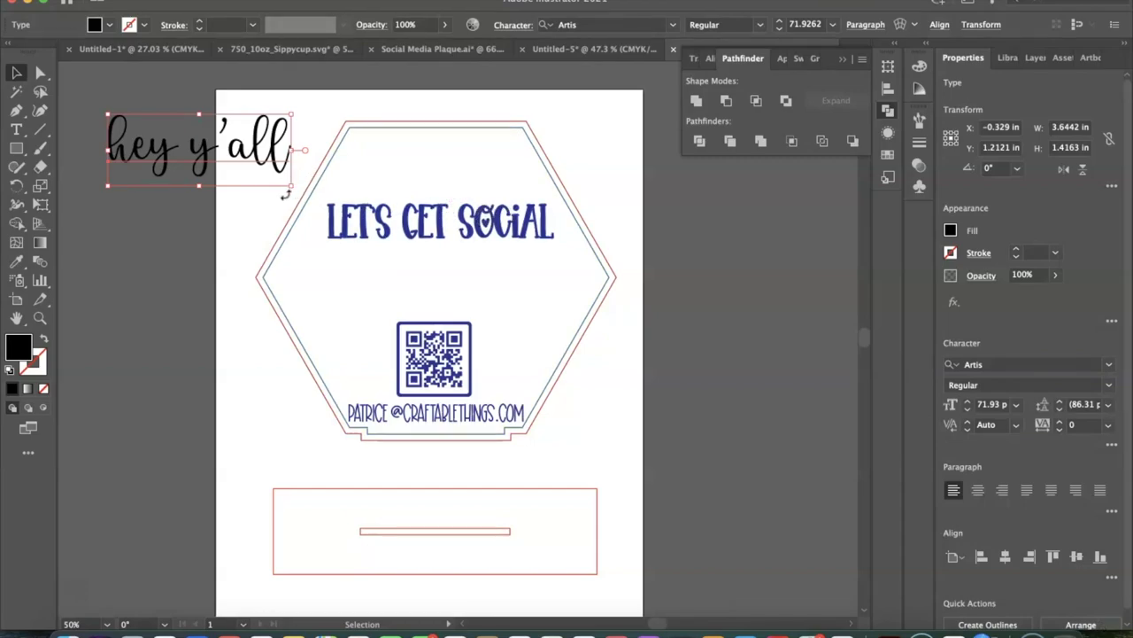
Place the "hey y'all" text above the "LET'S GET SOCIAL" heading and scale it proportionally to about 4.65 in wide.
left_click_drag(291, 185, 380, 221)
left_click_drag(301, 173, 482, 178)
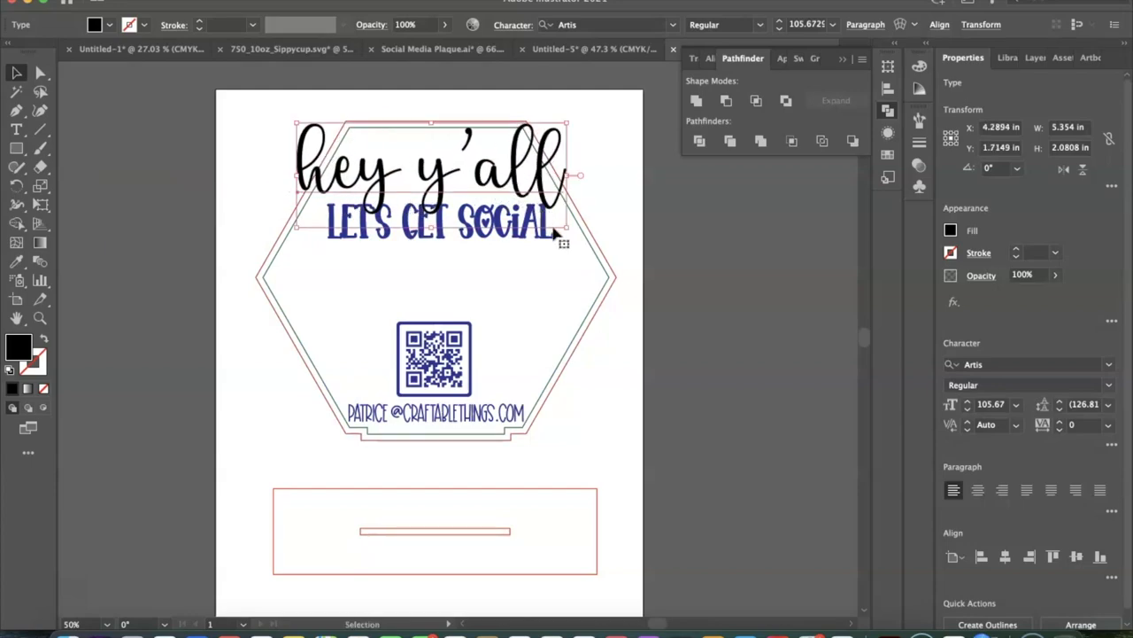
left_click_drag(555, 217, 524, 206)
left_click_drag(476, 177, 501, 183)
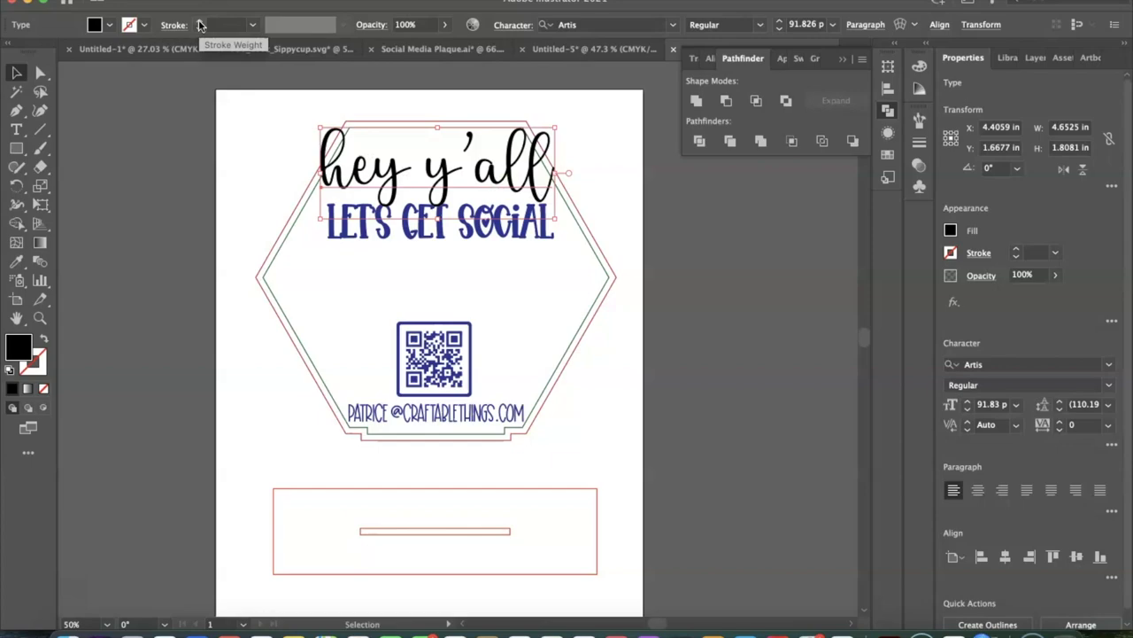
Give the "hey y'all" text a 3 pt red stroke and move it slightly up.
left_click(199, 25)
left_click(199, 23)
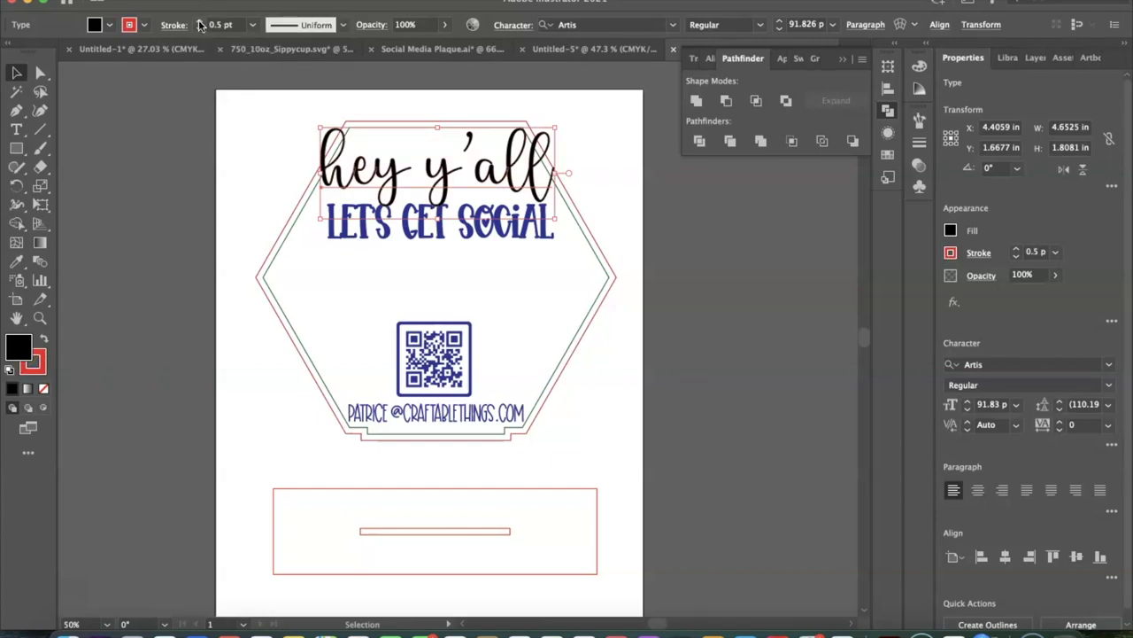
left_click(199, 23)
left_click(199, 22)
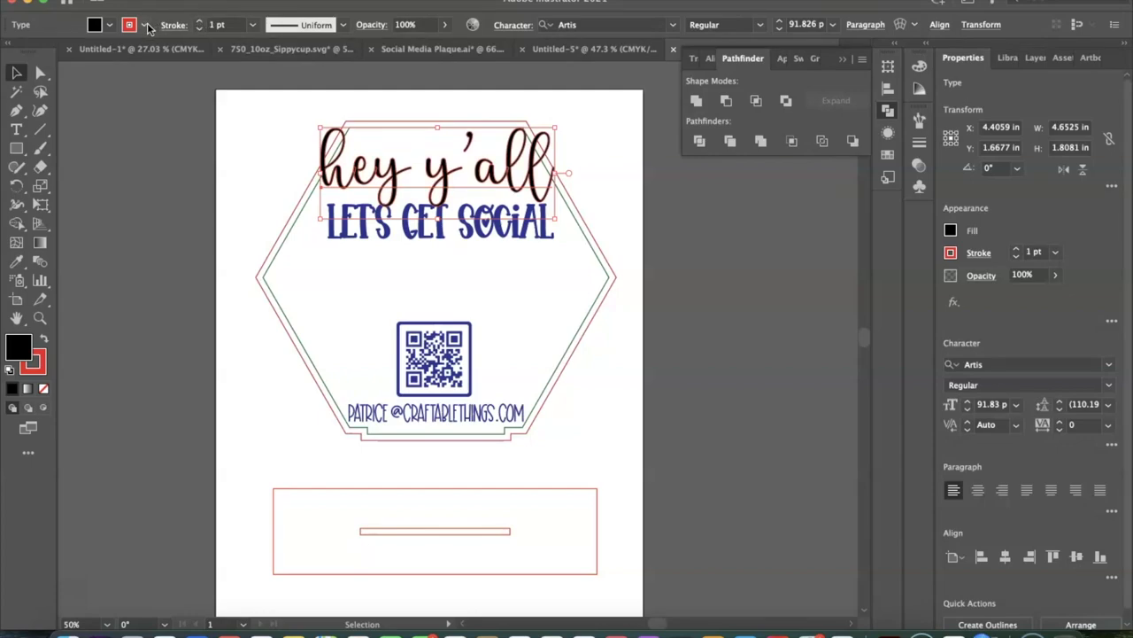
left_click_drag(445, 180, 444, 172)
left_click(200, 22)
left_click(200, 22)
left_click(223, 127)
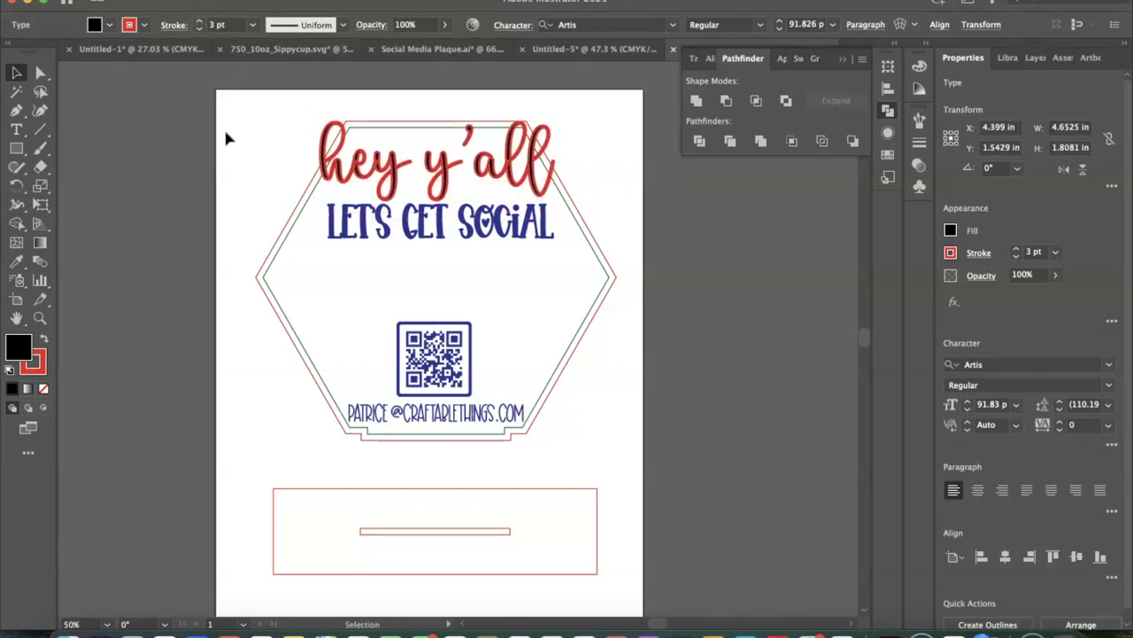
Fill the "hey y'all" text with the same red as its stroke.
left_click(361, 168)
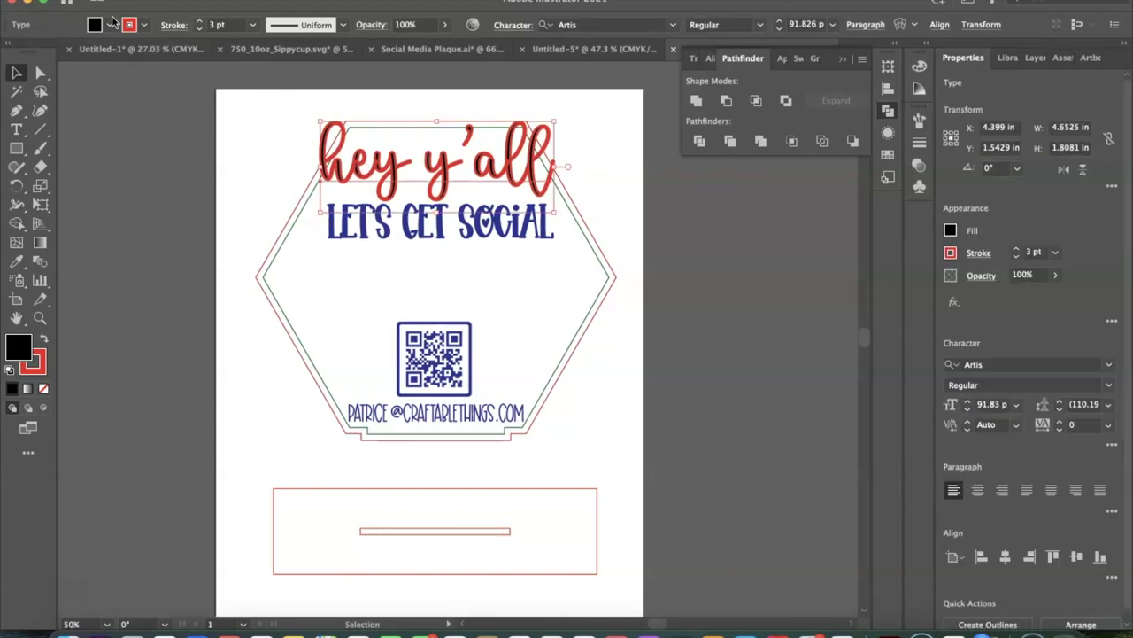
left_click(109, 24)
left_click(54, 51)
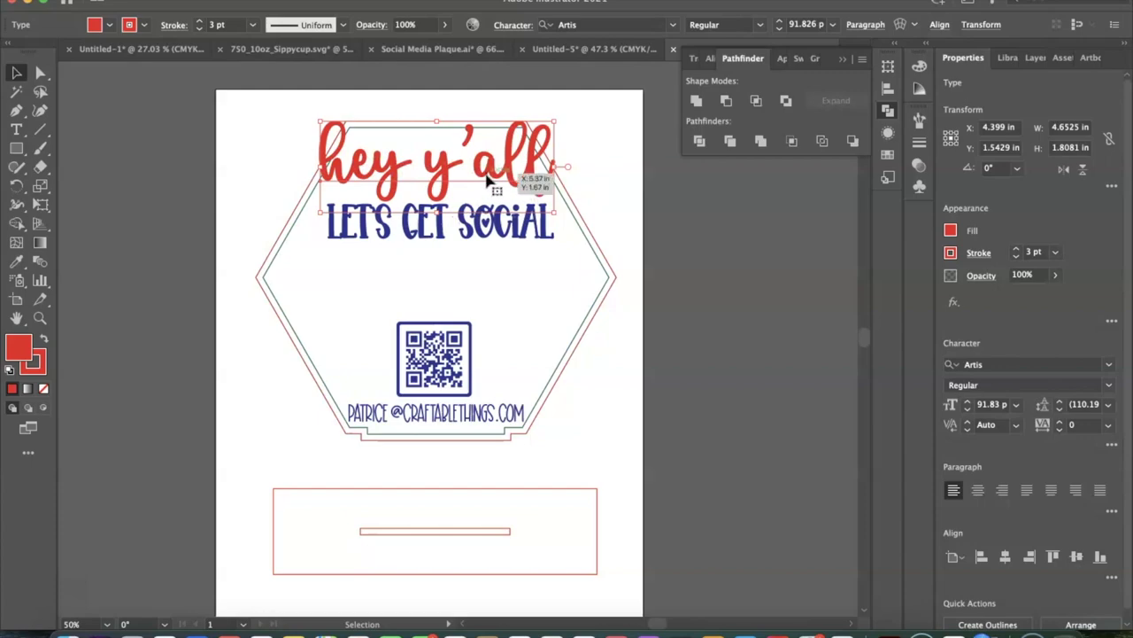
left_click(611, 189)
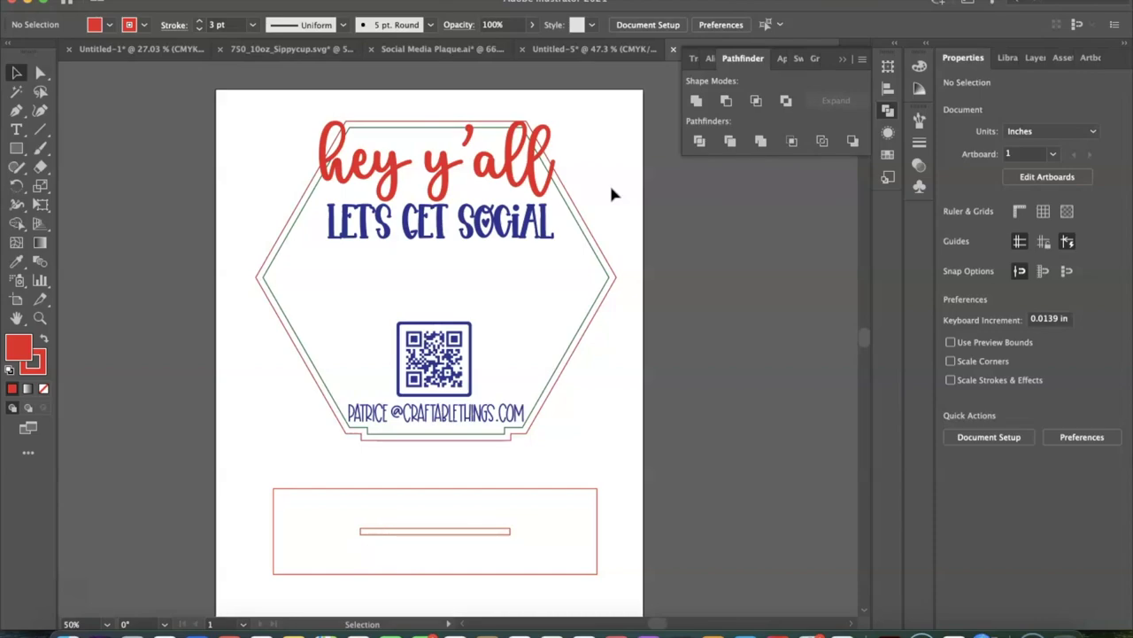
Enlarge the "hey y'all" text slightly to about 4.74 in wide across the top of the plaque.
left_click(556, 206)
left_click_drag(556, 205, 541, 180)
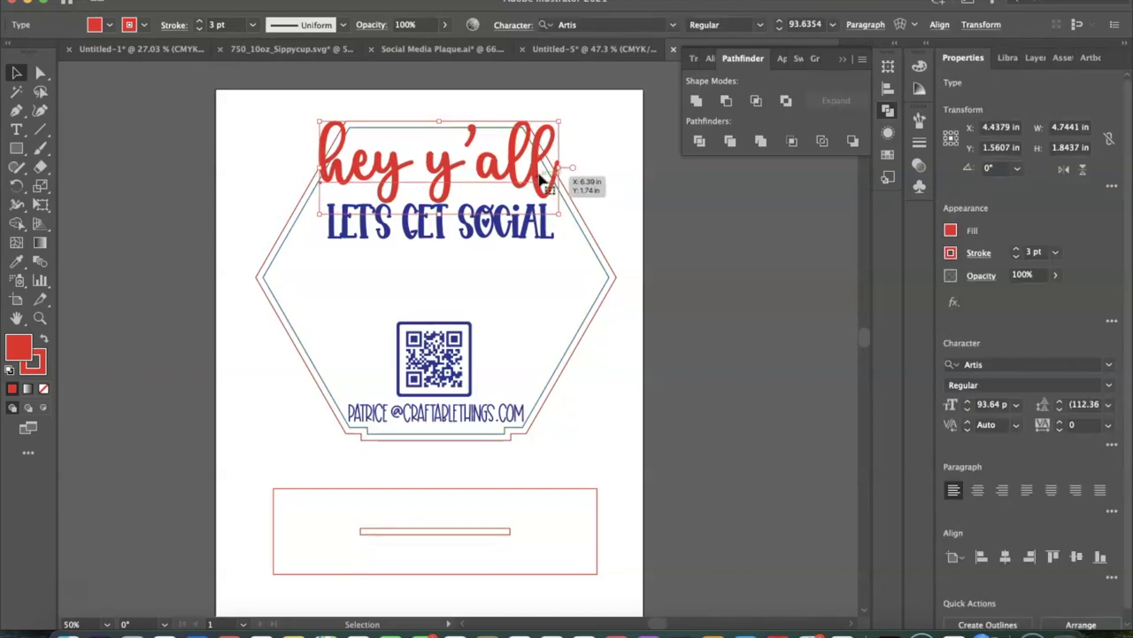
left_click_drag(542, 181, 510, 169)
Convert the "hey y'all" text to outlines and expand its fill and stroke.
right_click(510, 168)
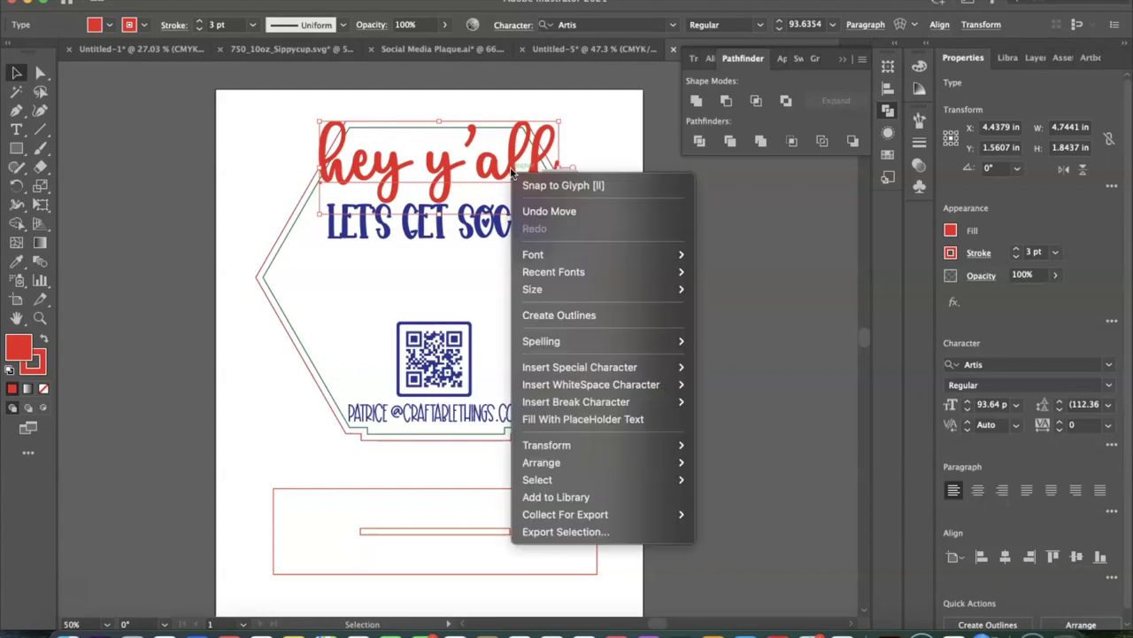
left_click(568, 315)
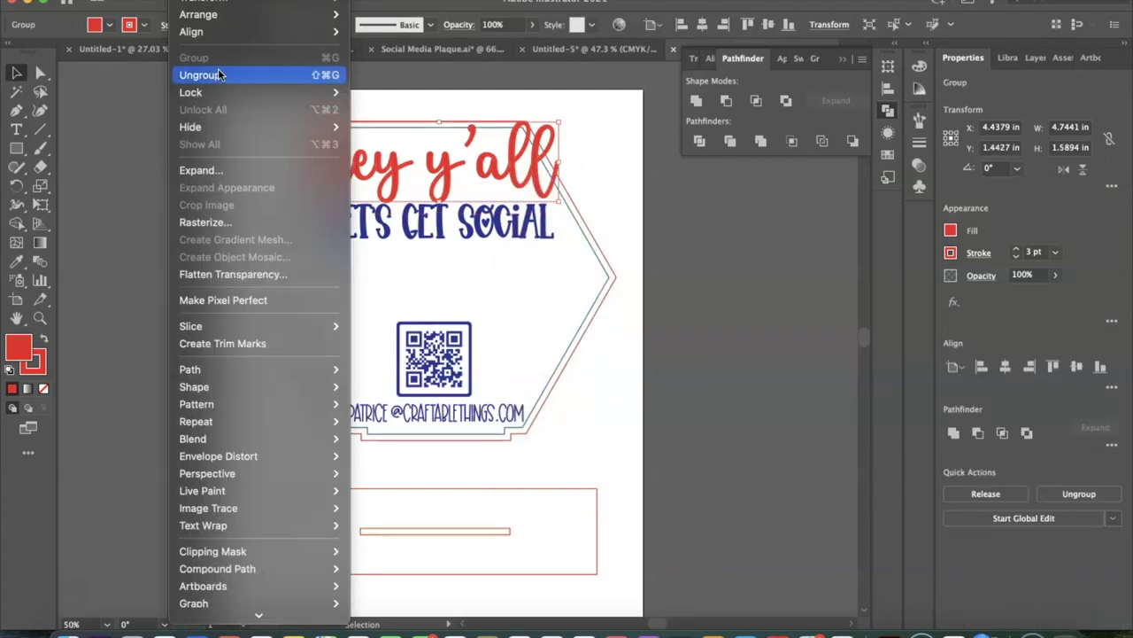
left_click(228, 170)
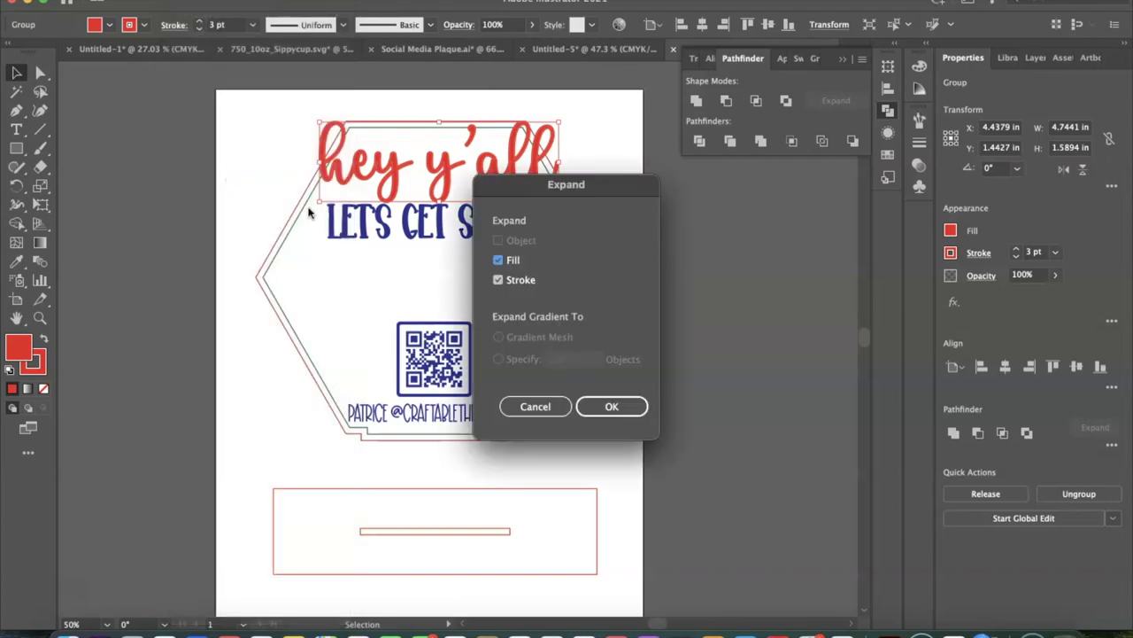
left_click(609, 407)
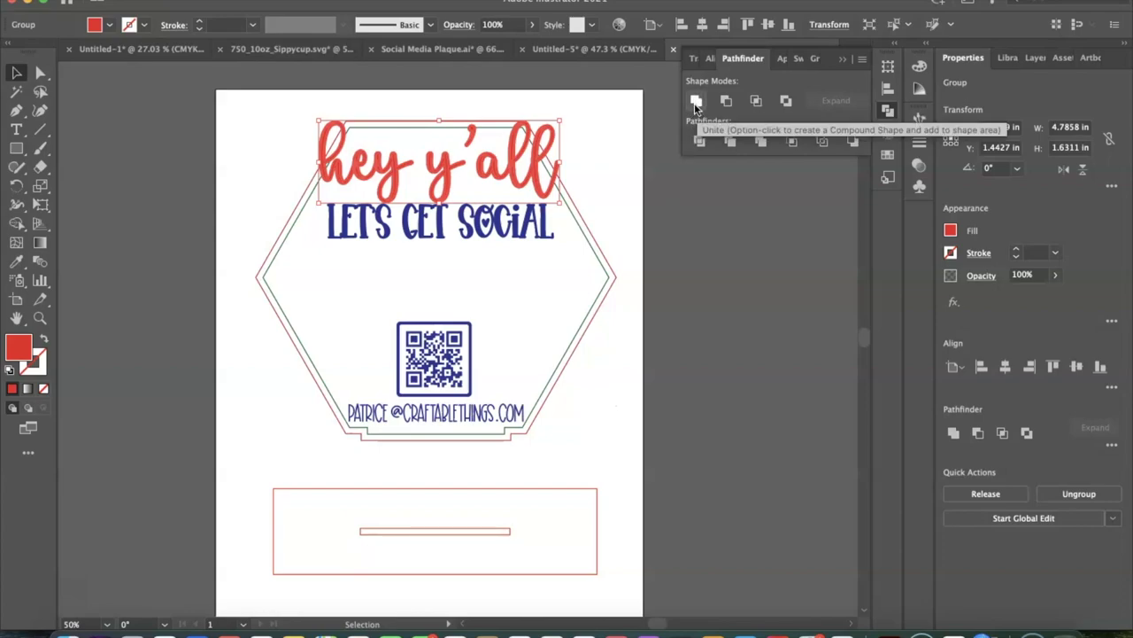
Look through the list of available panels for Pathfinder.
left_click(887, 111)
left_click(394, 1)
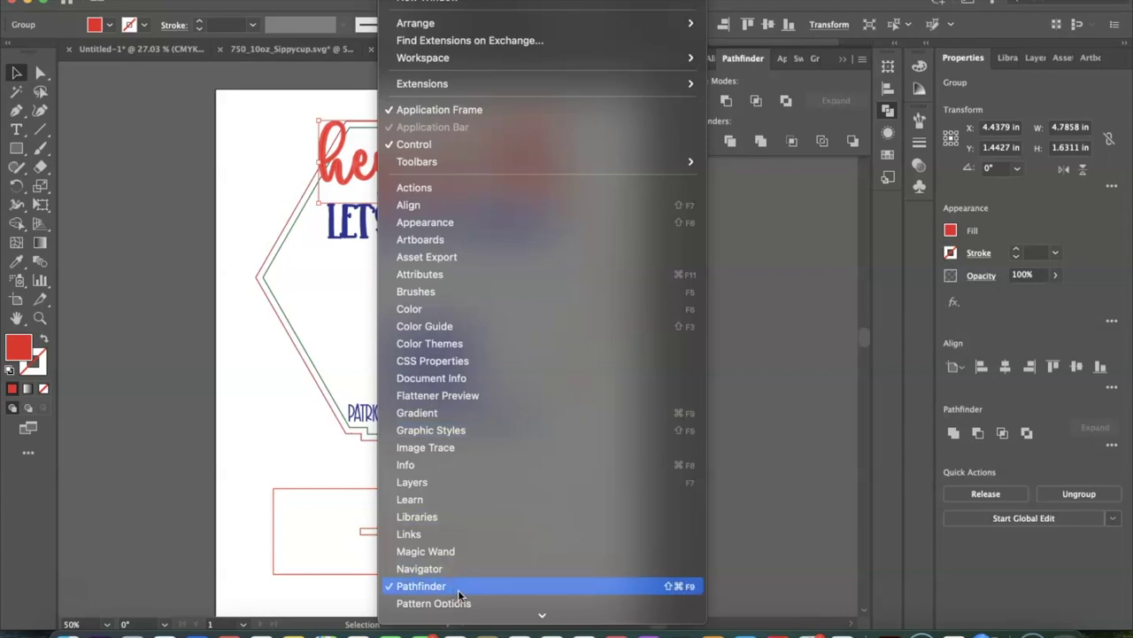
scroll(460, 589, "down", 2)
scroll(452, 543, "down", 5)
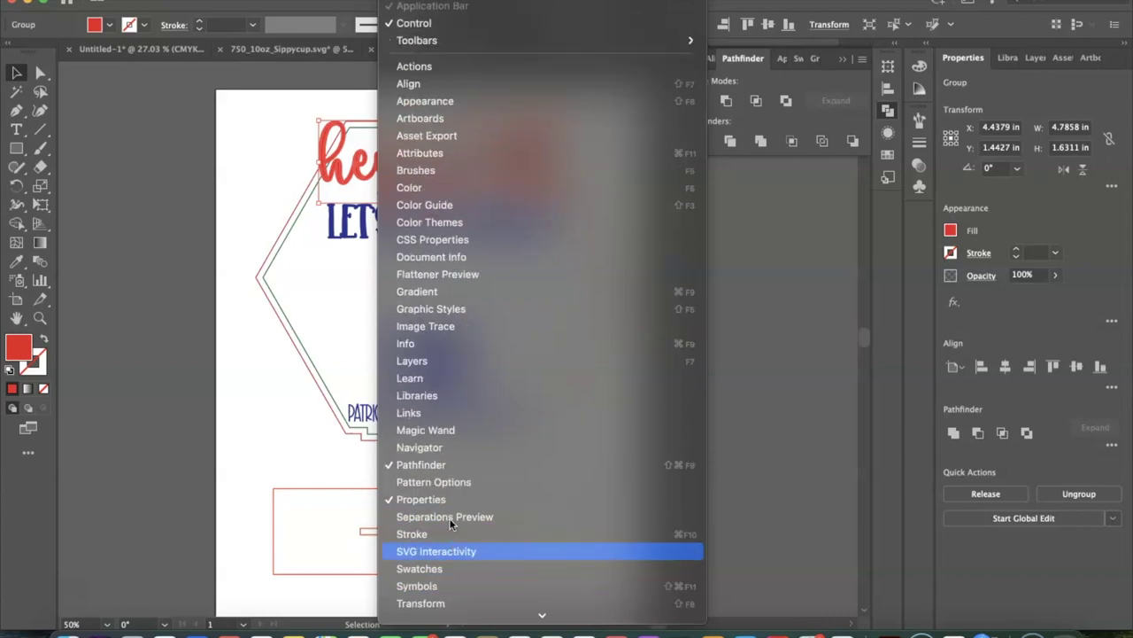
scroll(507, 453, "down", 3)
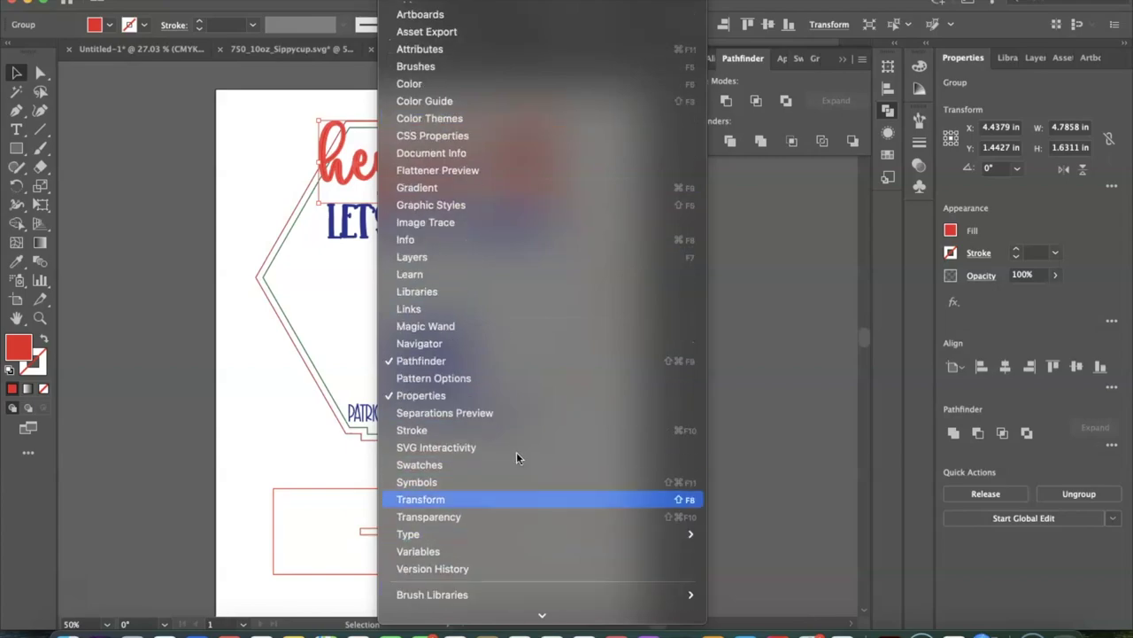
scroll(514, 350, "up", 3)
scroll(507, 337, "down", 2)
scroll(508, 336, "up", 8)
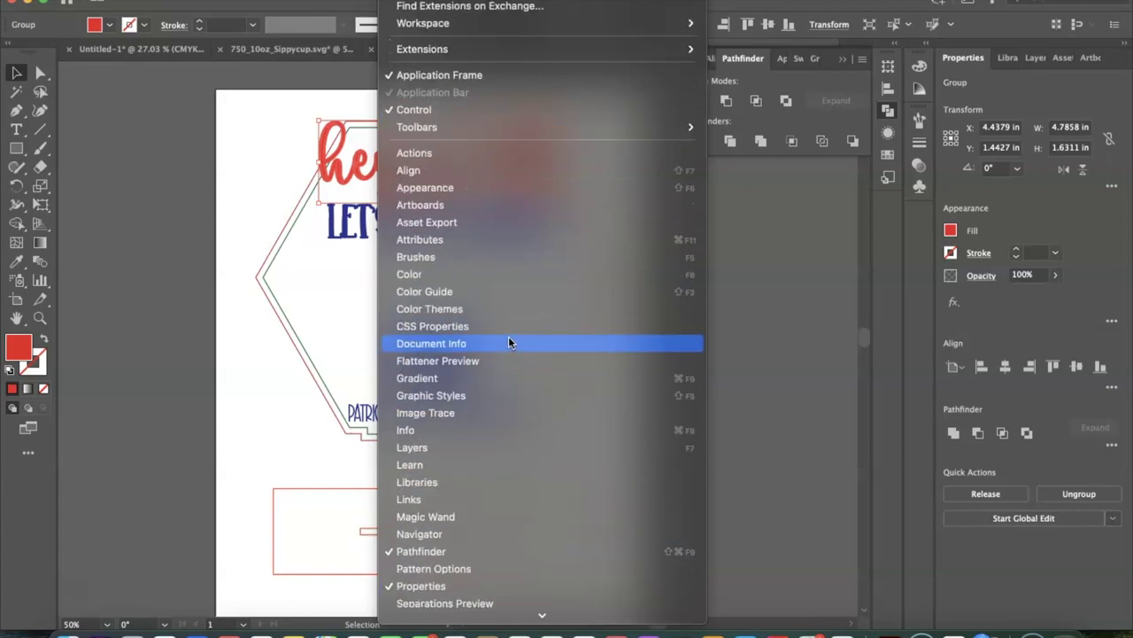
left_click(815, 232)
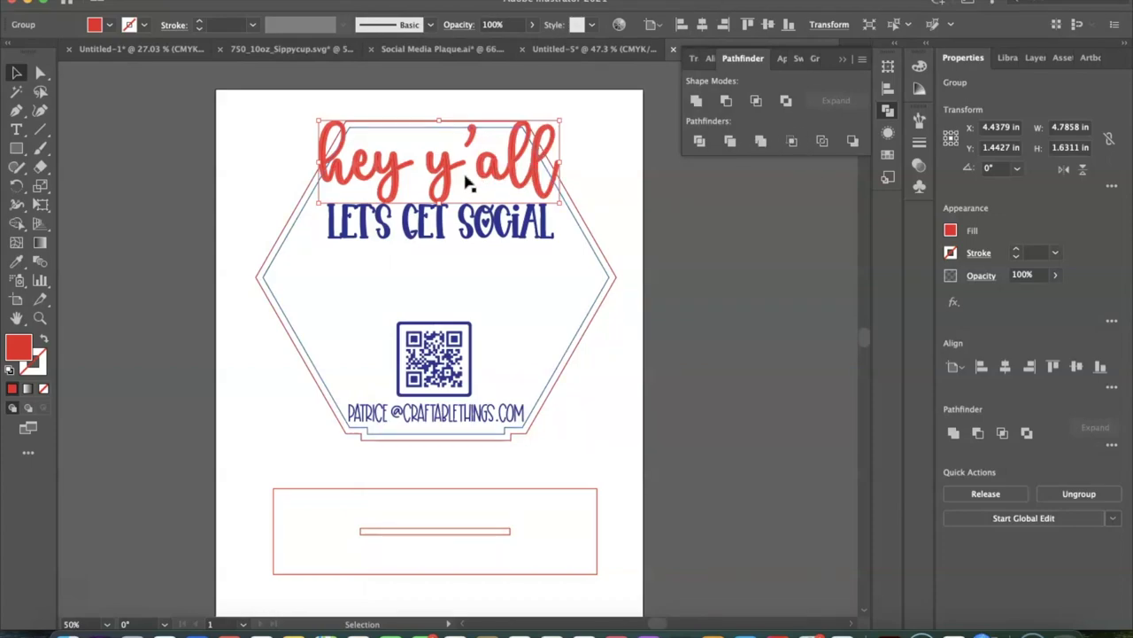
Unite the expanded "hey y'all" shapes, isolate their group and nudge the "all" path left toward the second y.
left_click(697, 104)
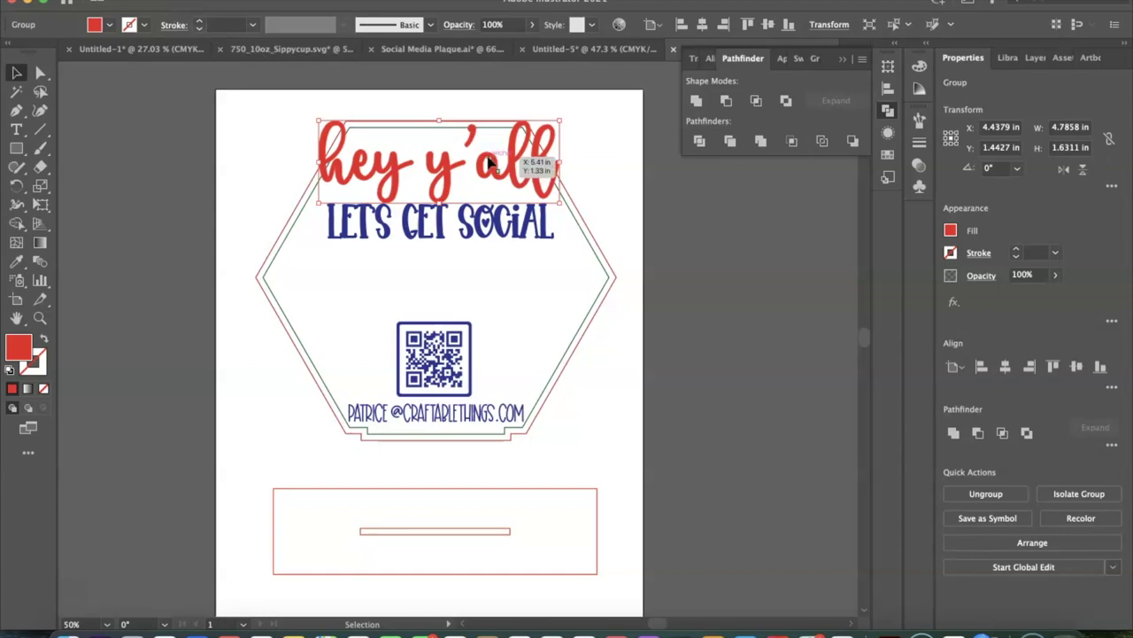
left_click(529, 167, "shift")
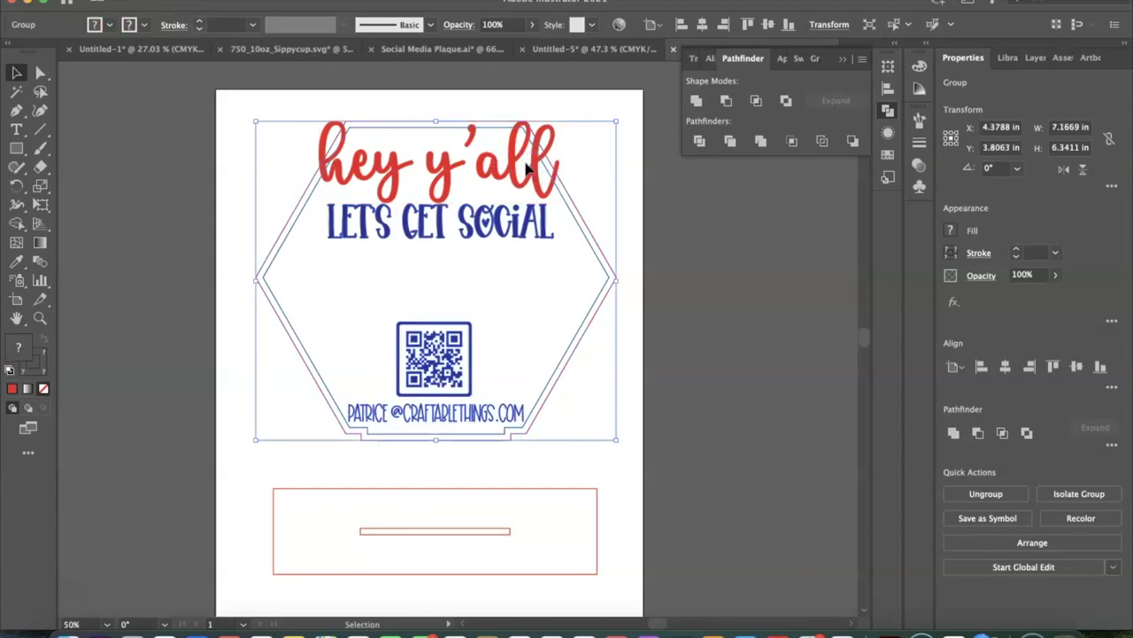
double_click(522, 167)
left_click(518, 168)
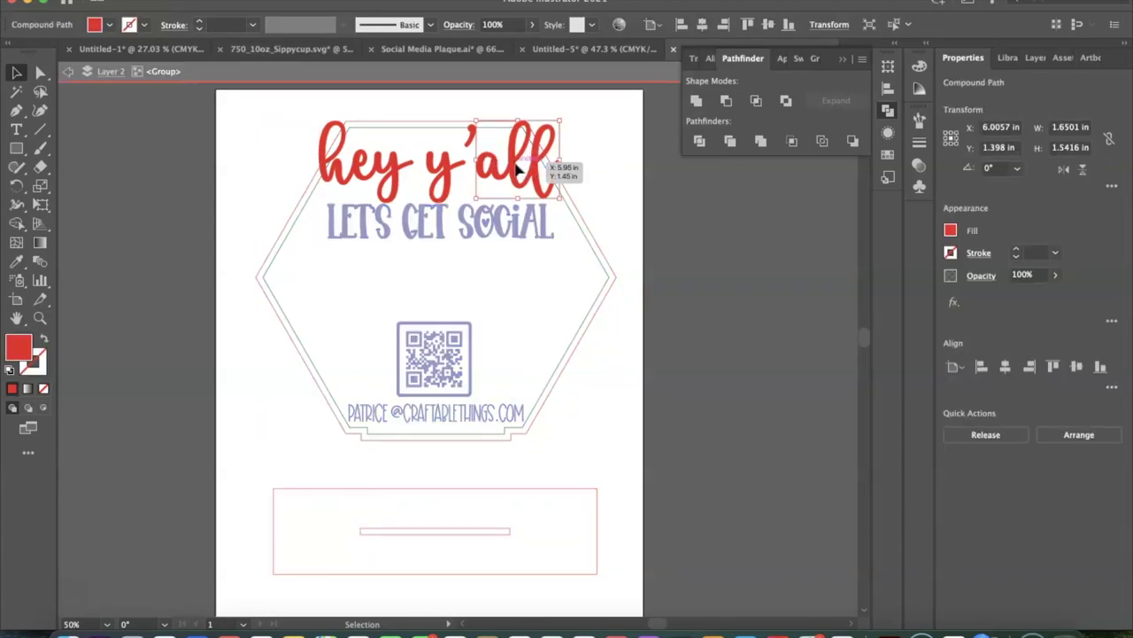
key("Left")
key("Left")
key("Left")
key("Left")
key("Left")
key("Left")
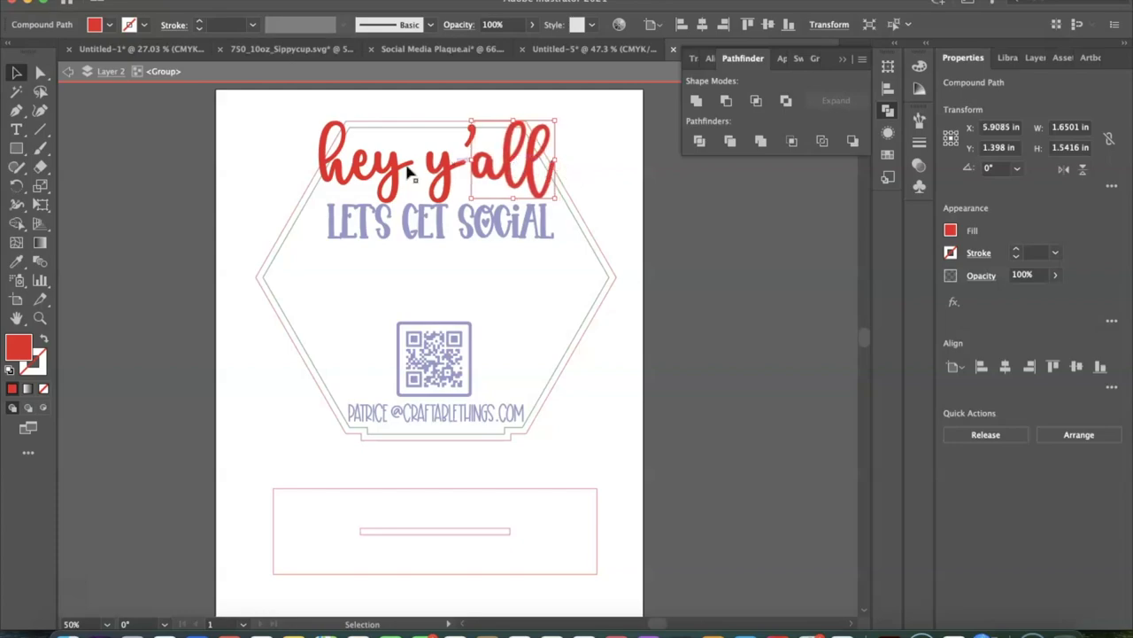
Nudge the y of "y'all" right so that it overlaps the "all" path.
left_click(445, 174)
key("Right")
key("Right")
key("Right")
key("Right")
key("Right")
key("Right")
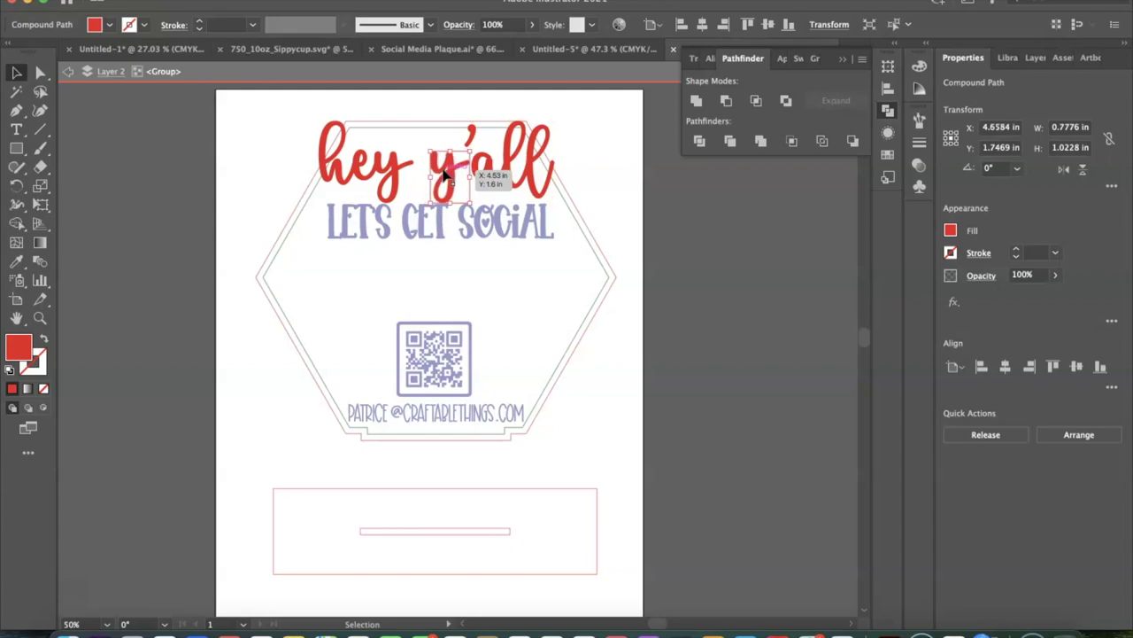
Move the "all" path slightly further left over the end of the y.
left_click(530, 173)
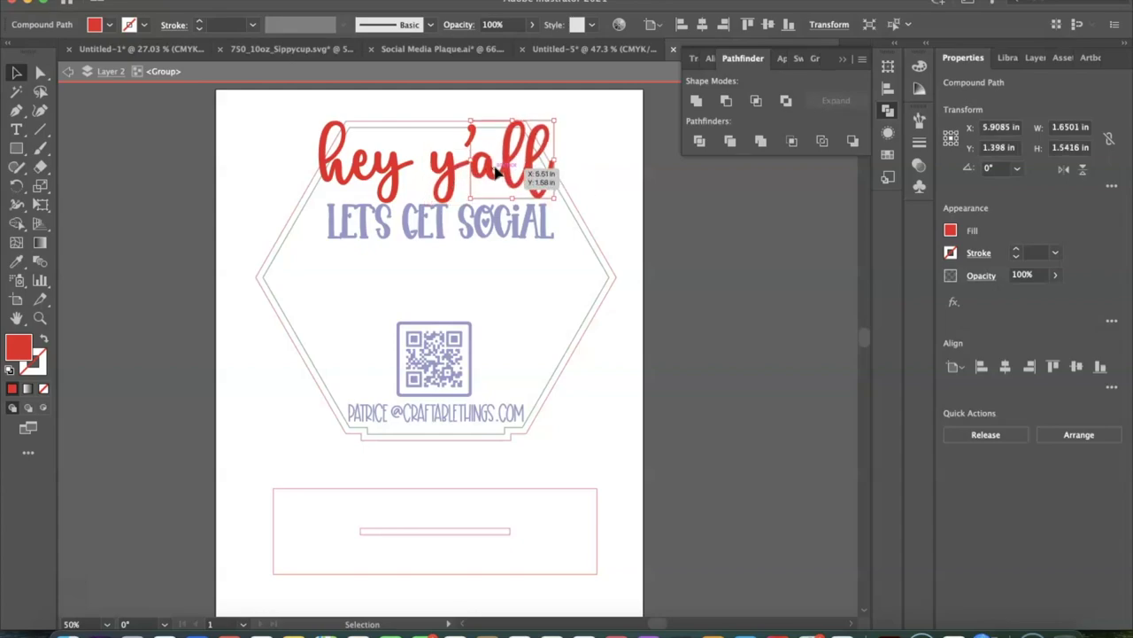
left_click_drag(497, 173, 495, 174)
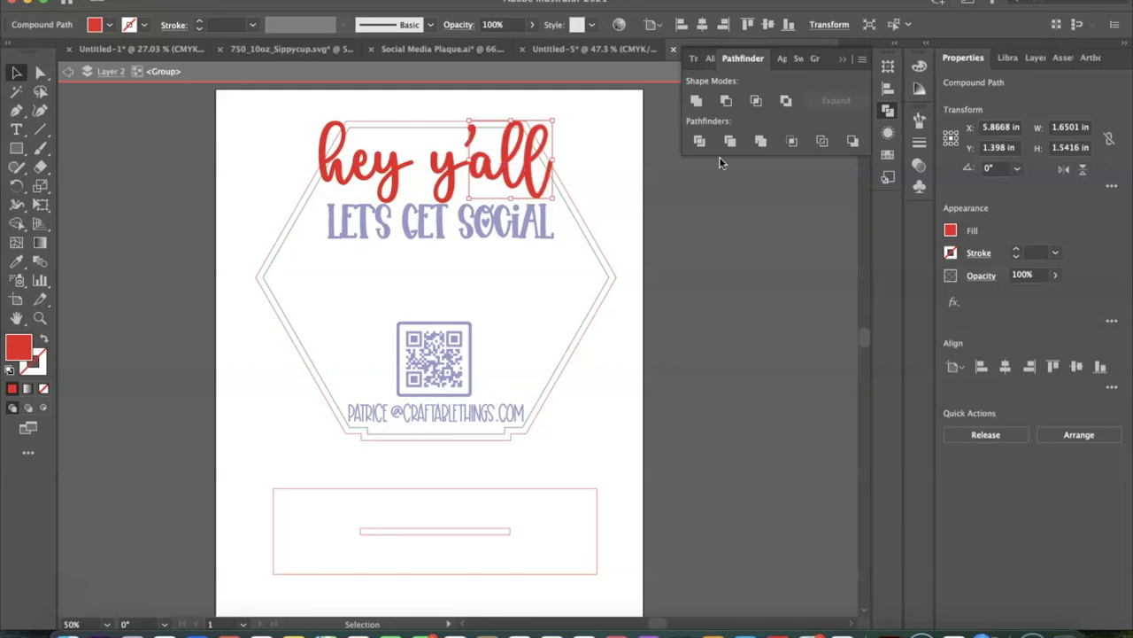
left_click(584, 151)
left_click(483, 168)
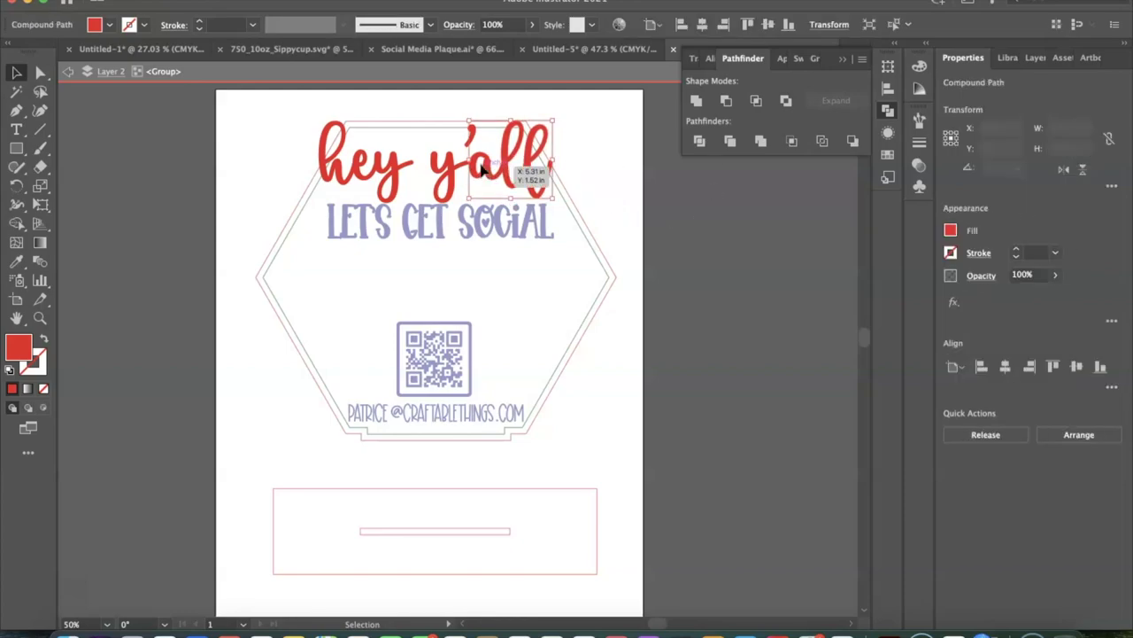
Nudge the y of "y'all" slightly right into the "all" path and unite the two shapes.
left_click(458, 172)
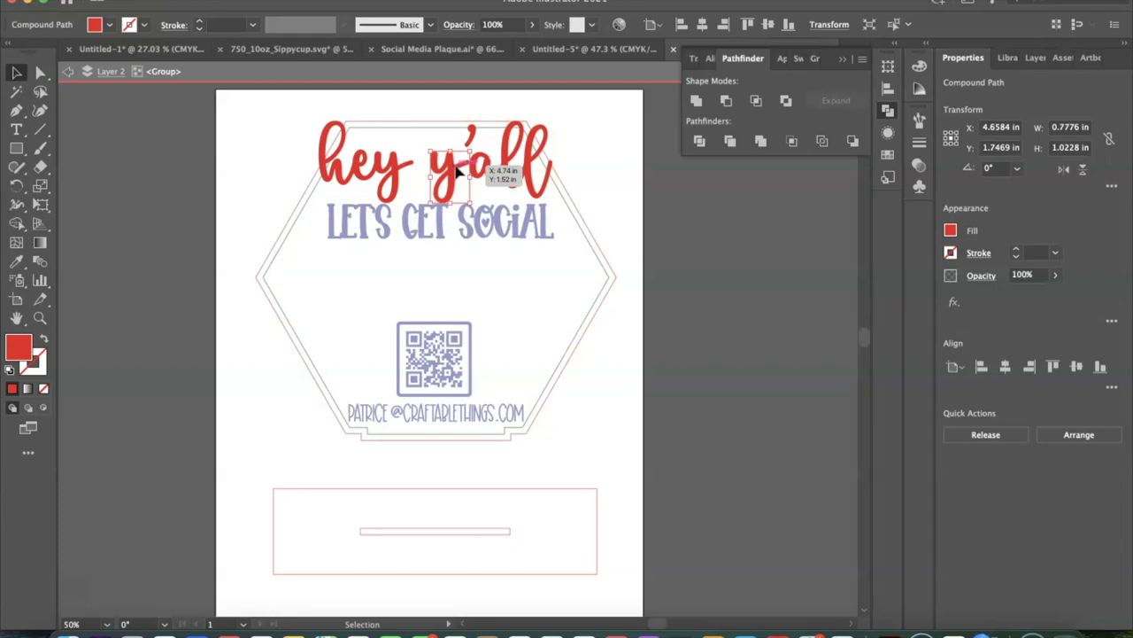
key("Right")
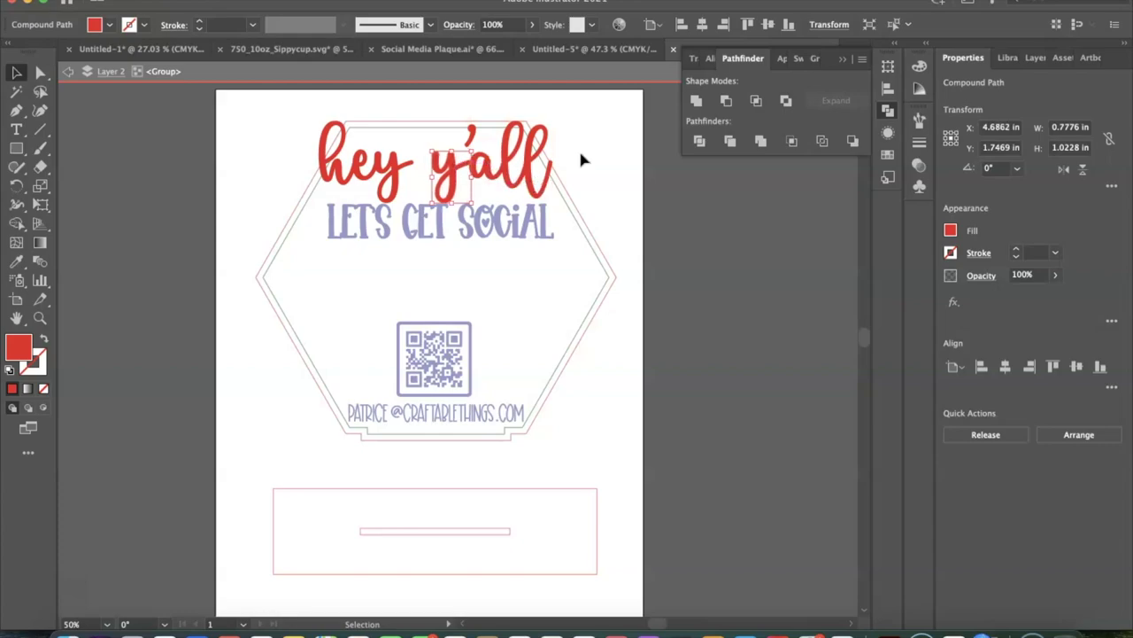
left_click(608, 129)
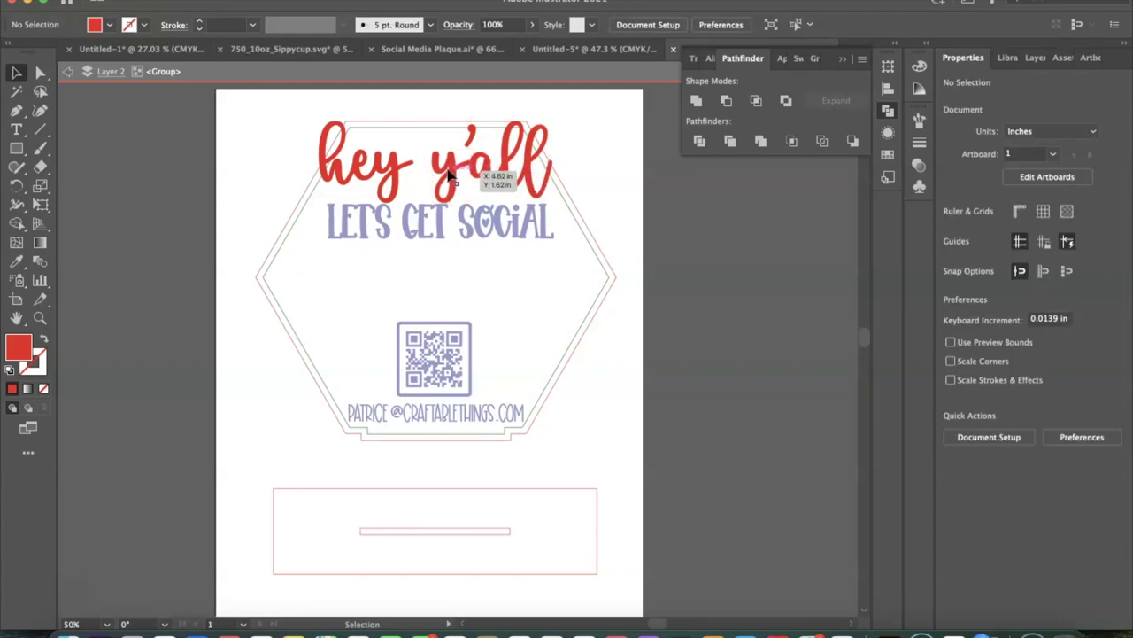
left_click(488, 175)
left_click(494, 171, "shift")
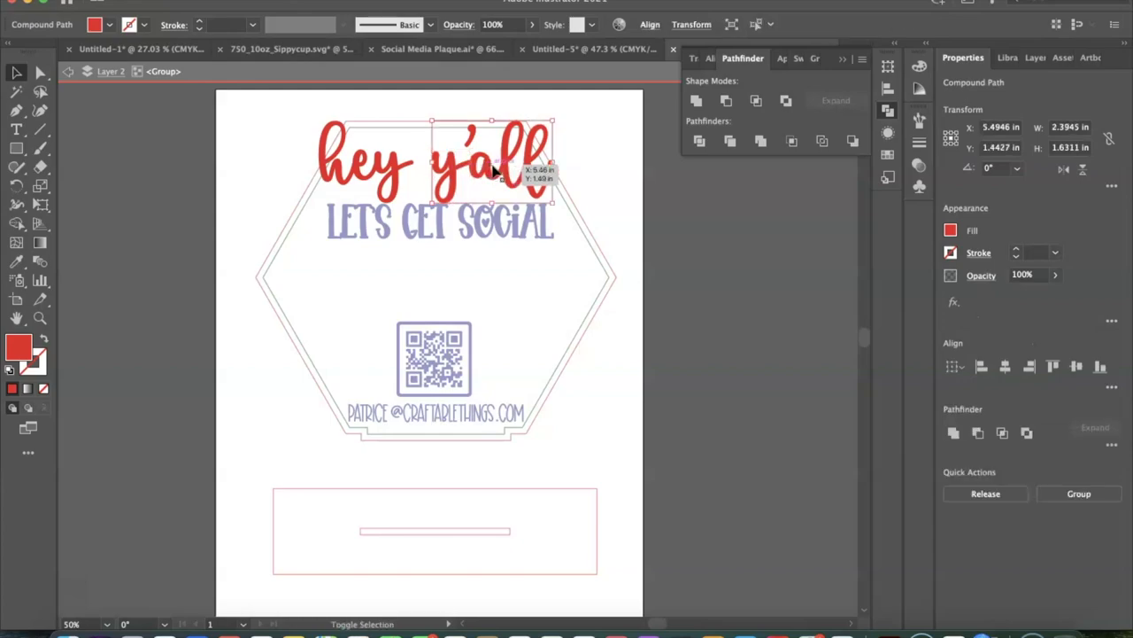
left_click(696, 101)
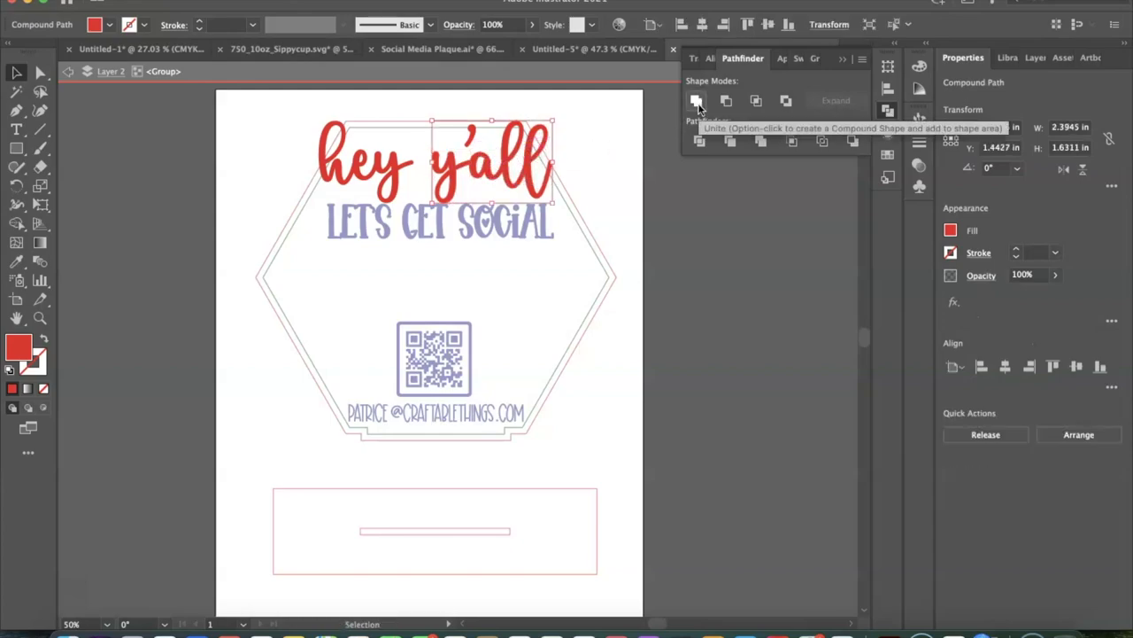
left_click(643, 239)
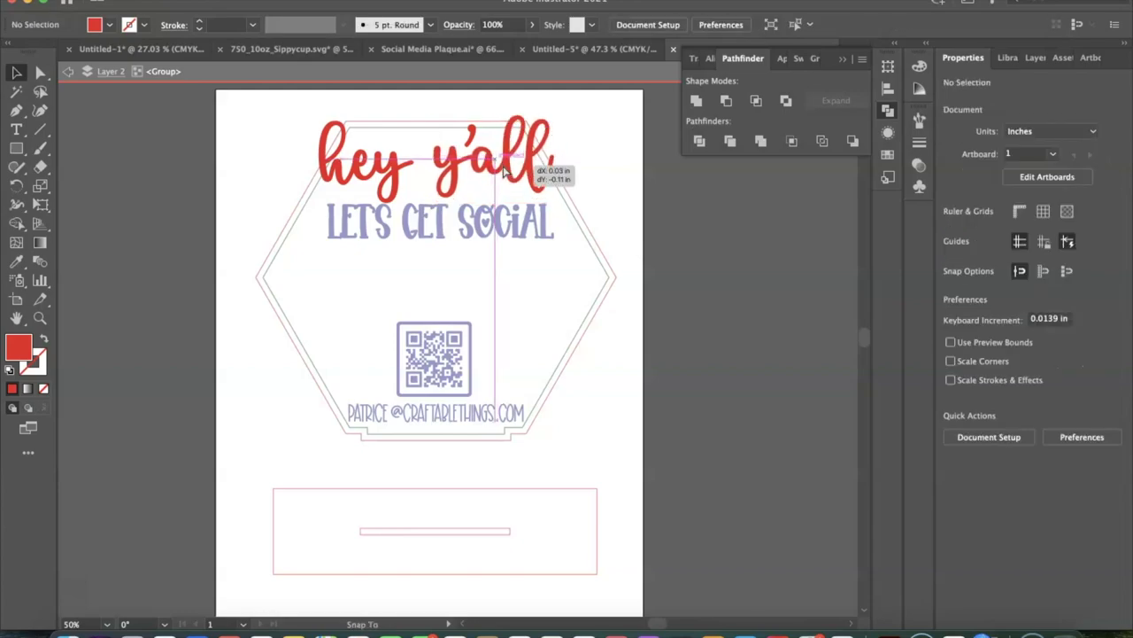
Nudge the word "hey" right toward "y'all".
left_click(394, 155)
key("Right")
key("Right")
key("Right")
key("Right")
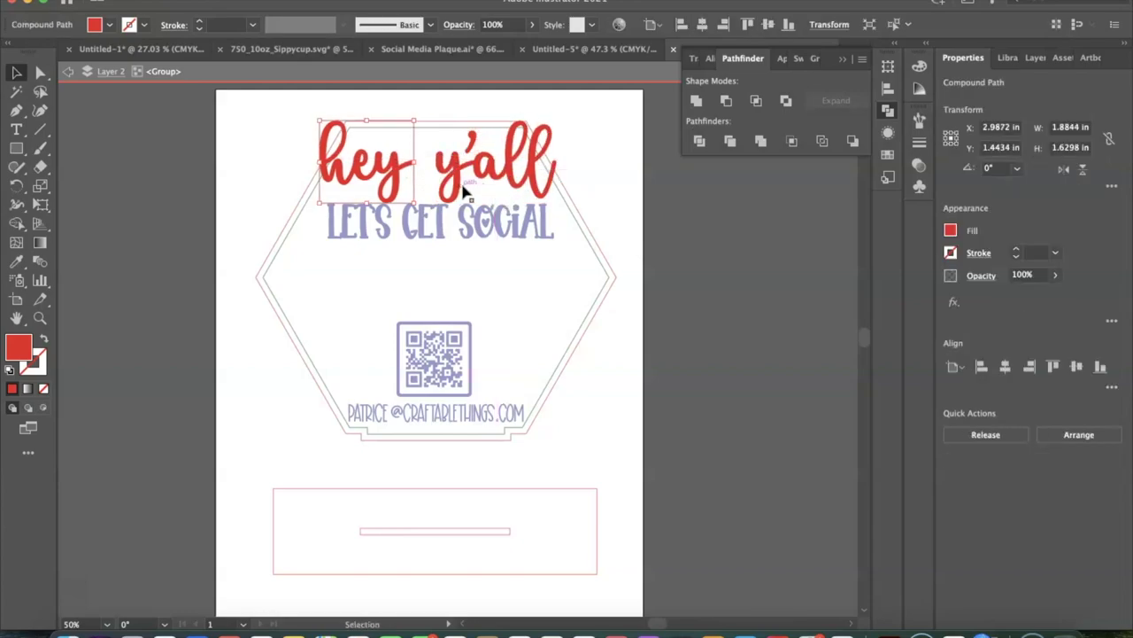
key("Right")
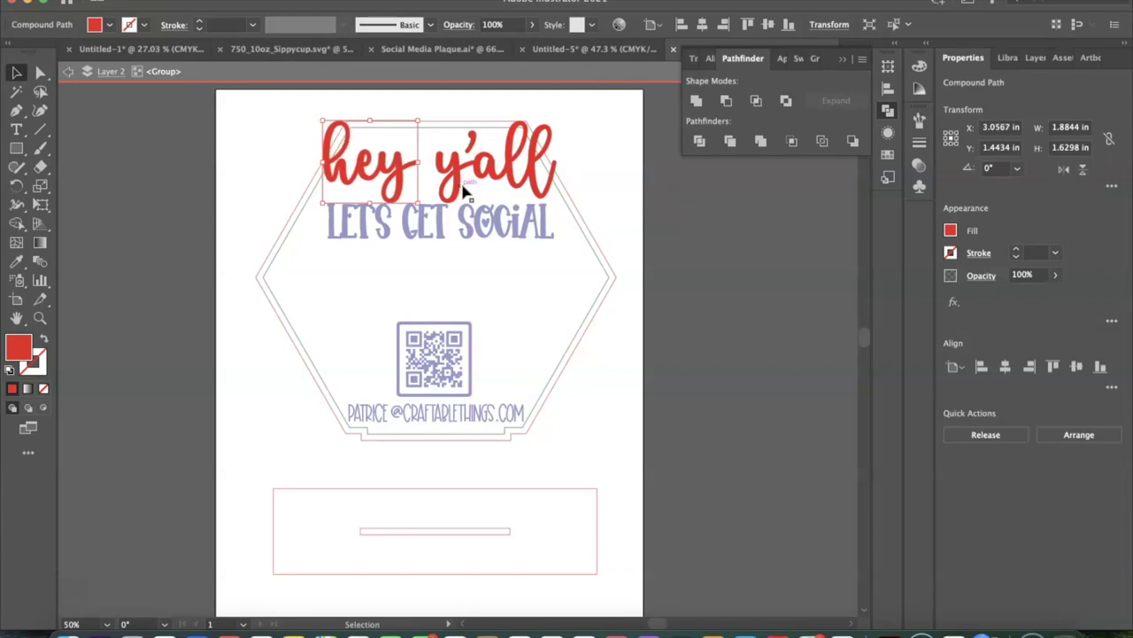
Select "y'all" together with its apostrophe and shift it slightly left toward "hey".
left_click(496, 173)
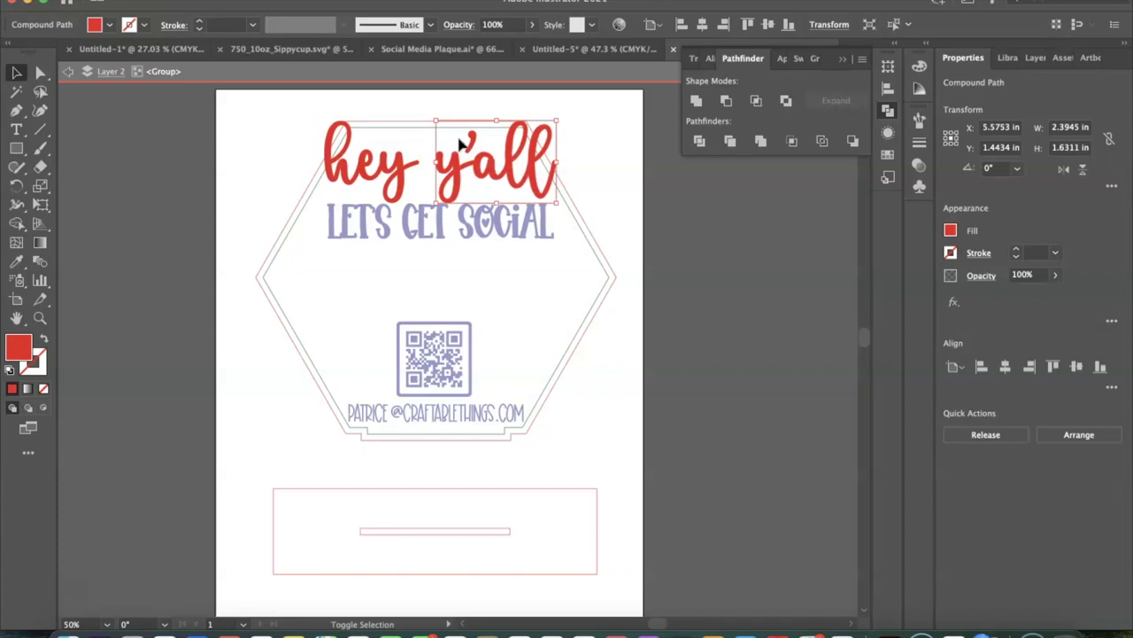
left_click(474, 135, "shift")
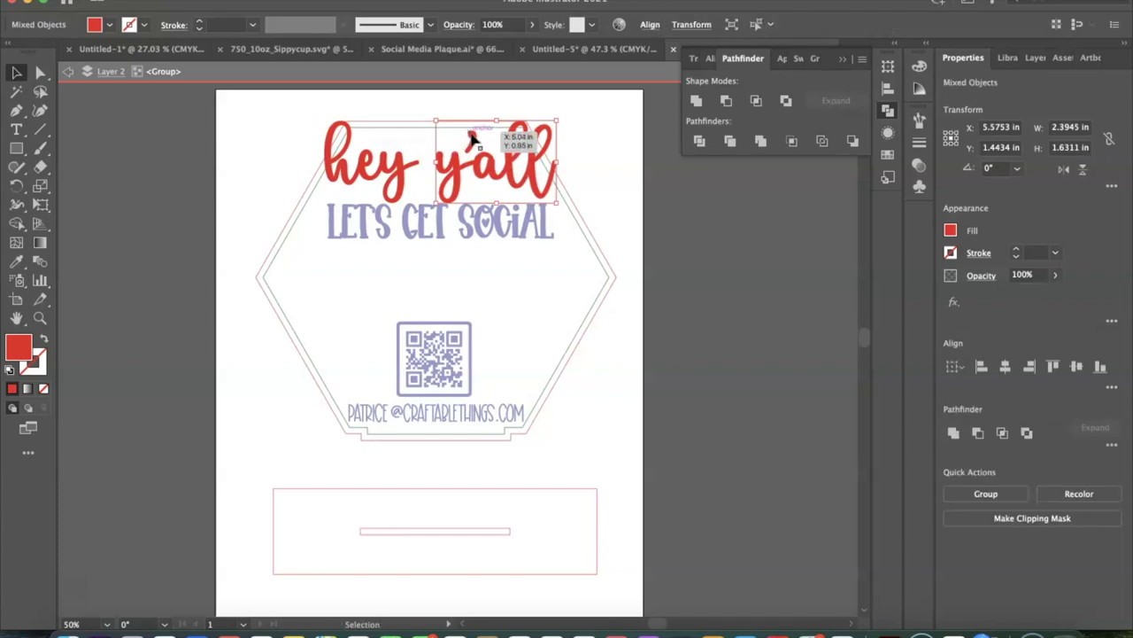
left_click(572, 177)
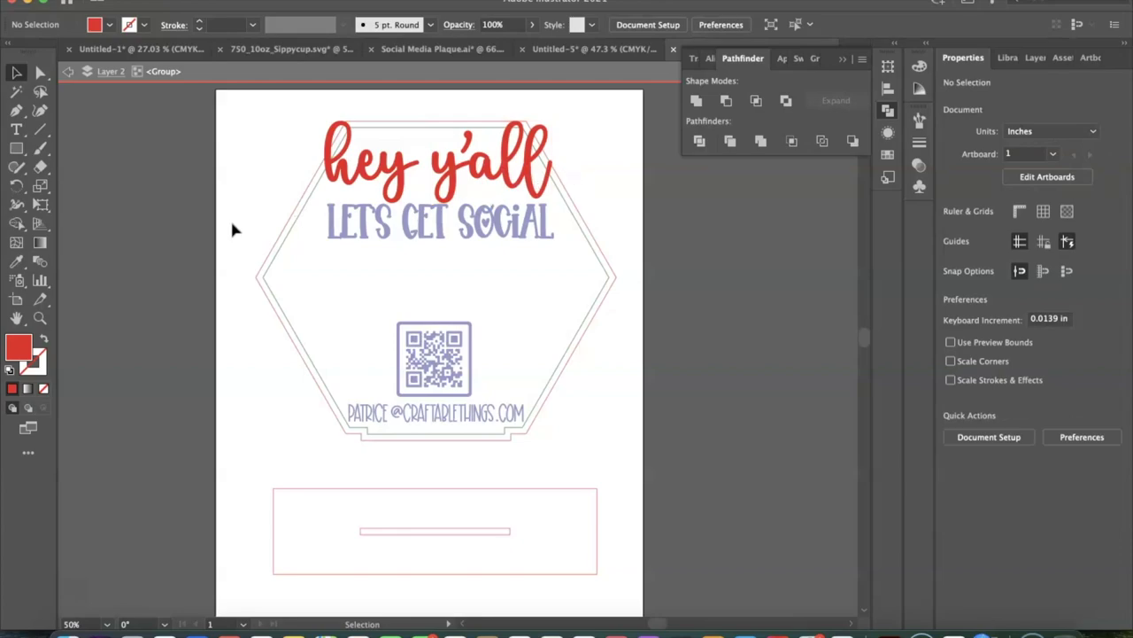
Give all the "hey y'all" shapes, including the apostrophe, a 1 pt red stroke and no fill.
left_click(394, 179)
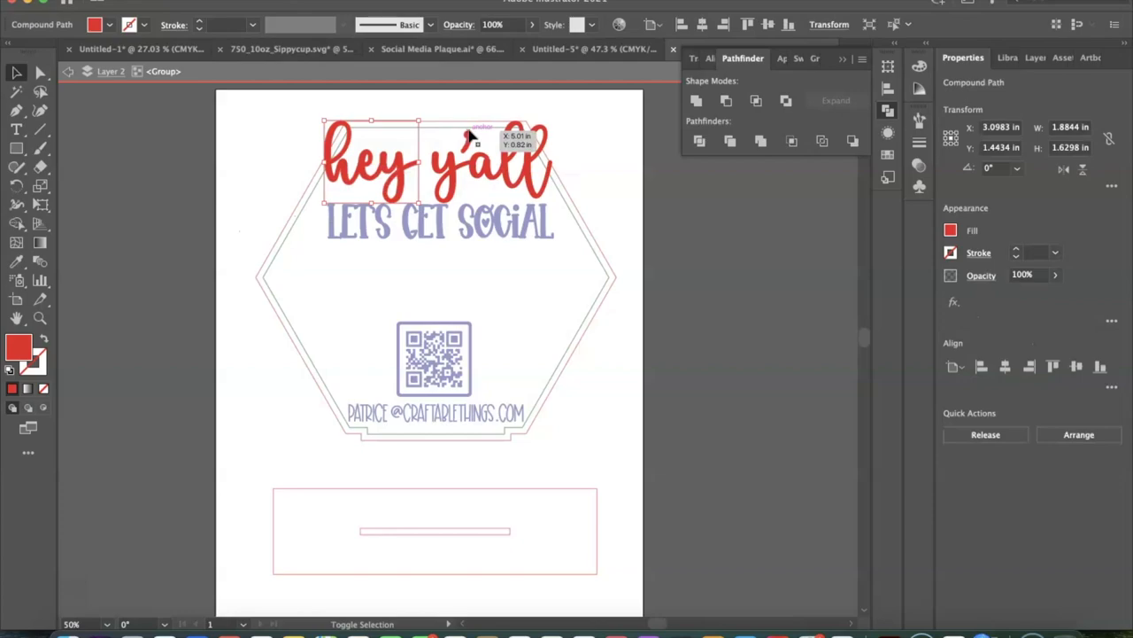
left_click(480, 162, "shift")
left_click(529, 165, "shift")
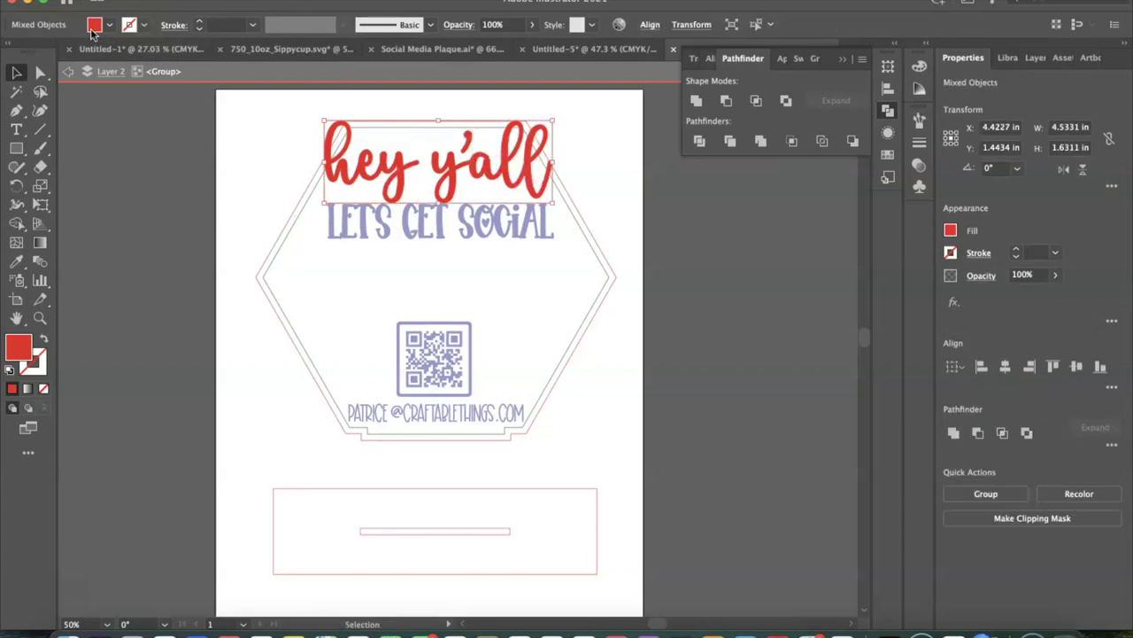
left_click(129, 27)
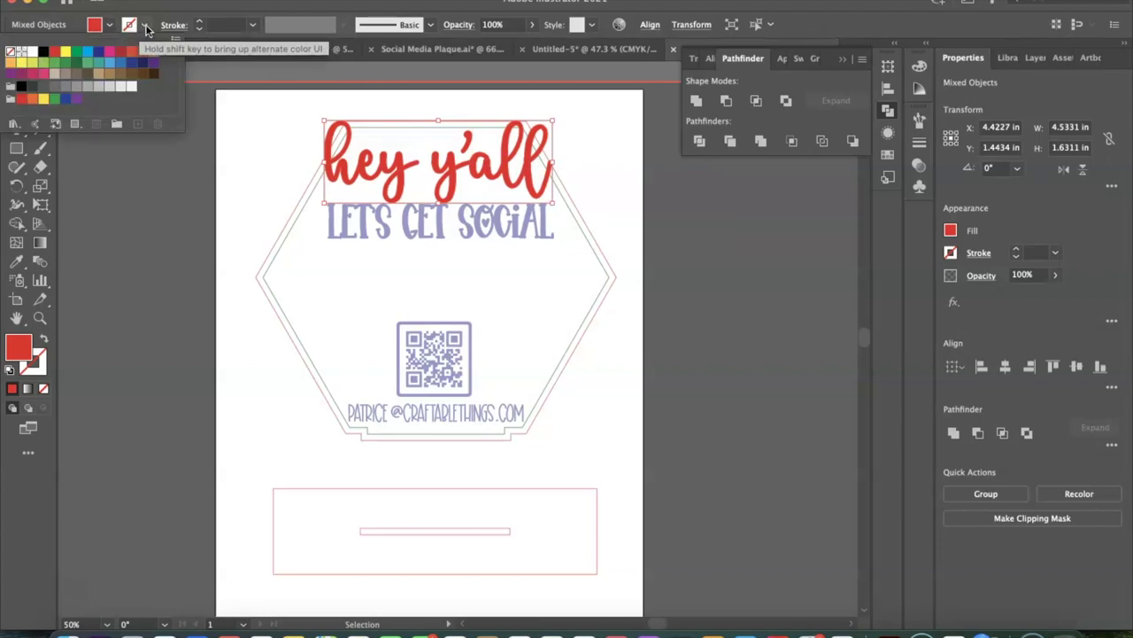
left_click(121, 53)
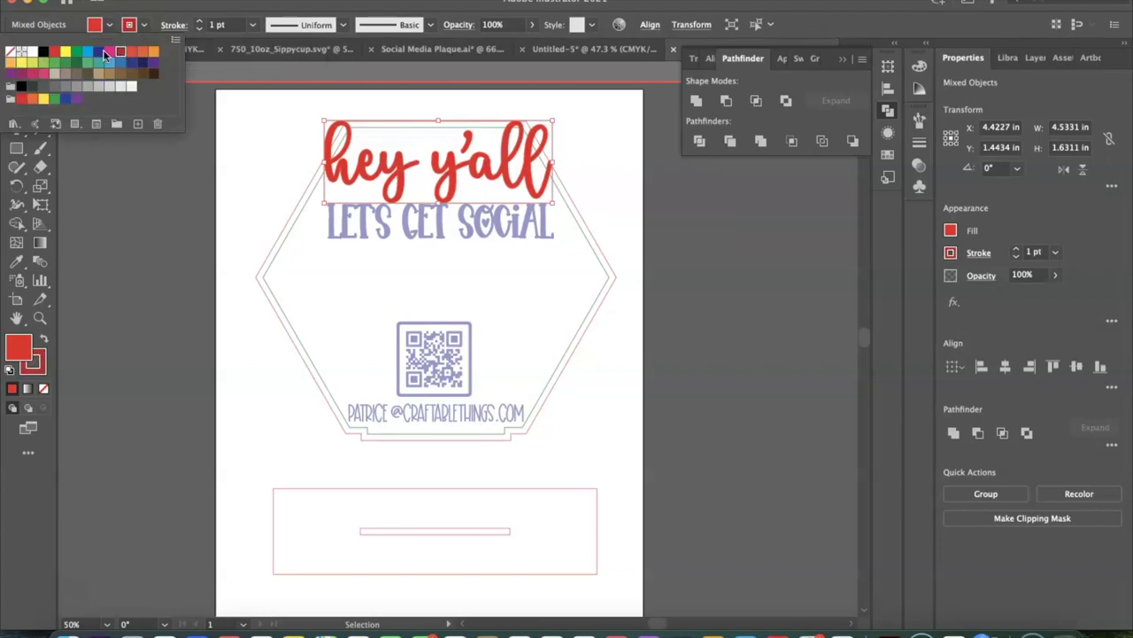
left_click(108, 30)
left_click(108, 28)
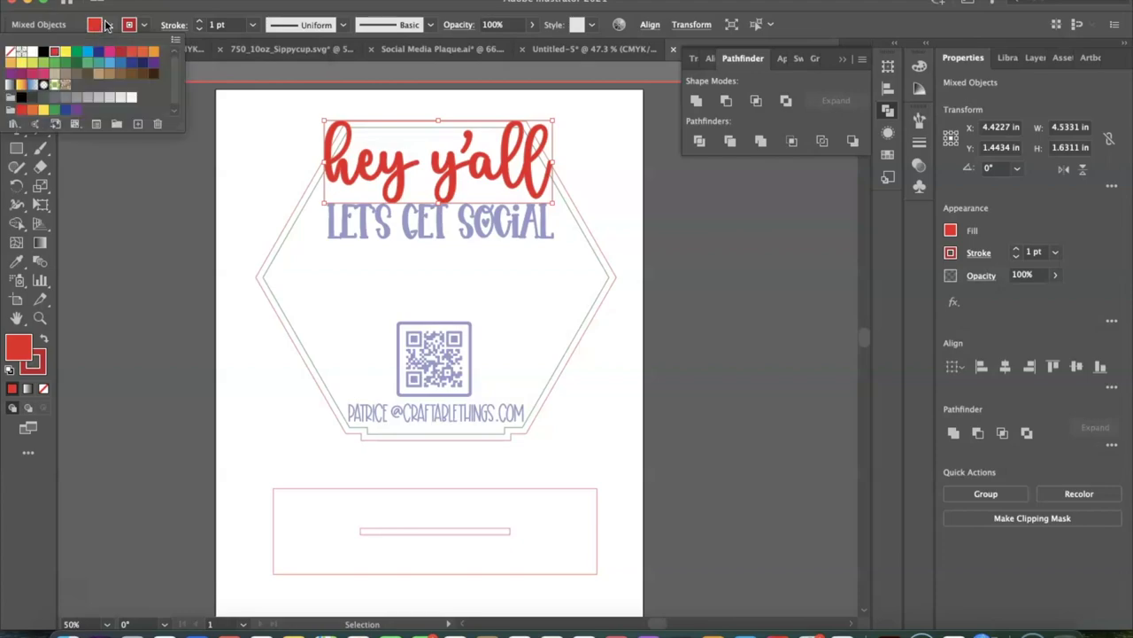
left_click(10, 52)
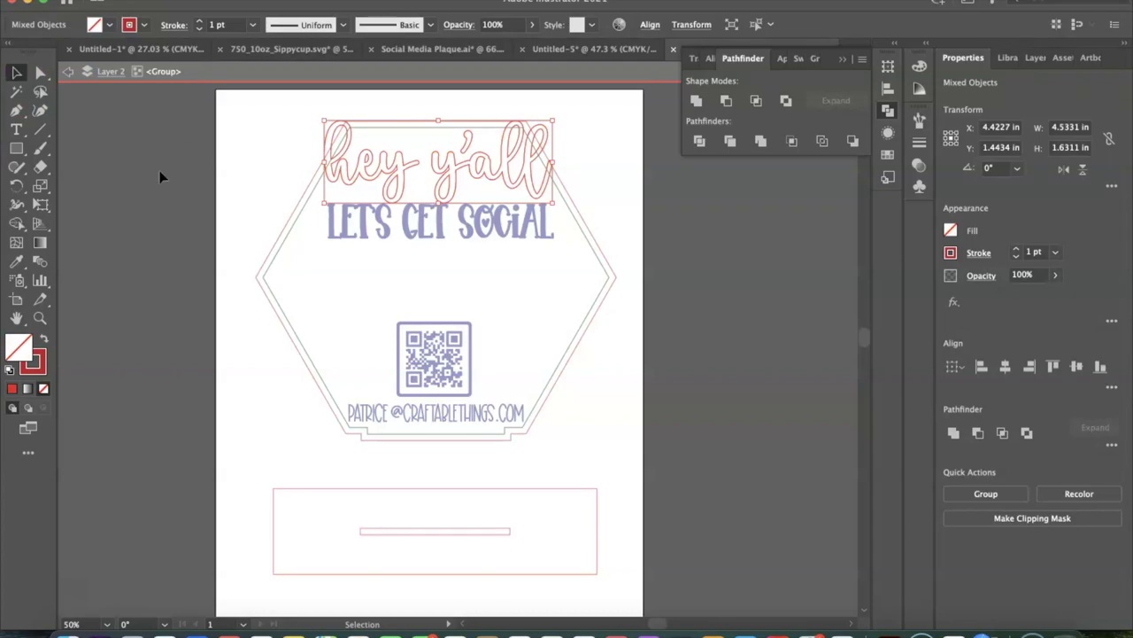
Make a compound path from the outlined "hey y'all" shapes and leave isolation mode.
left_click(152, 1)
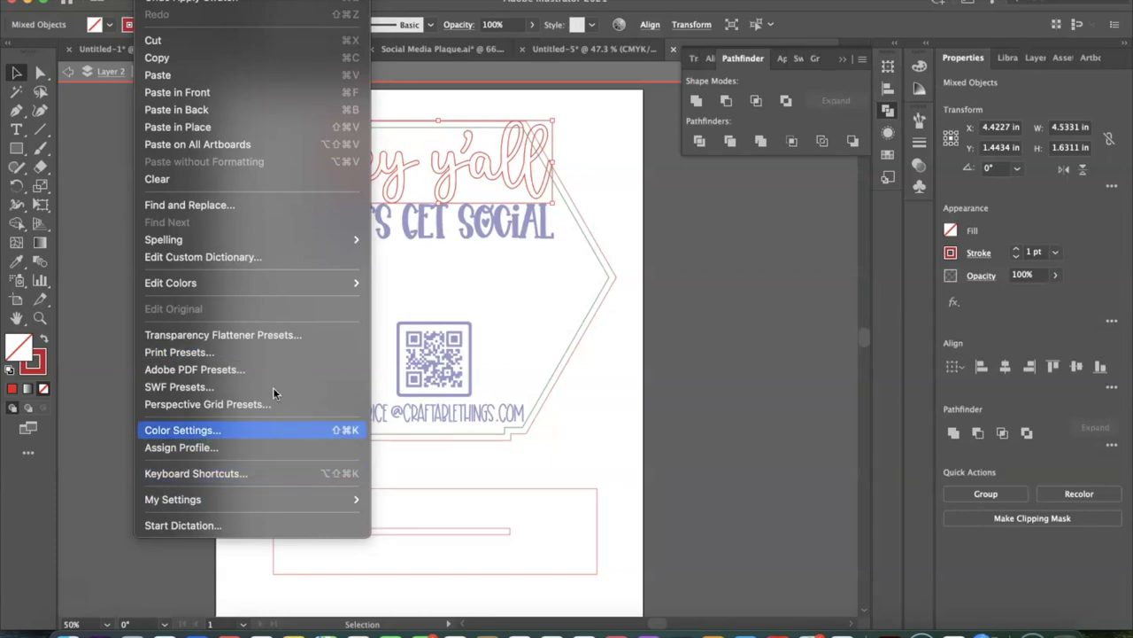
mouse_move(191, 1)
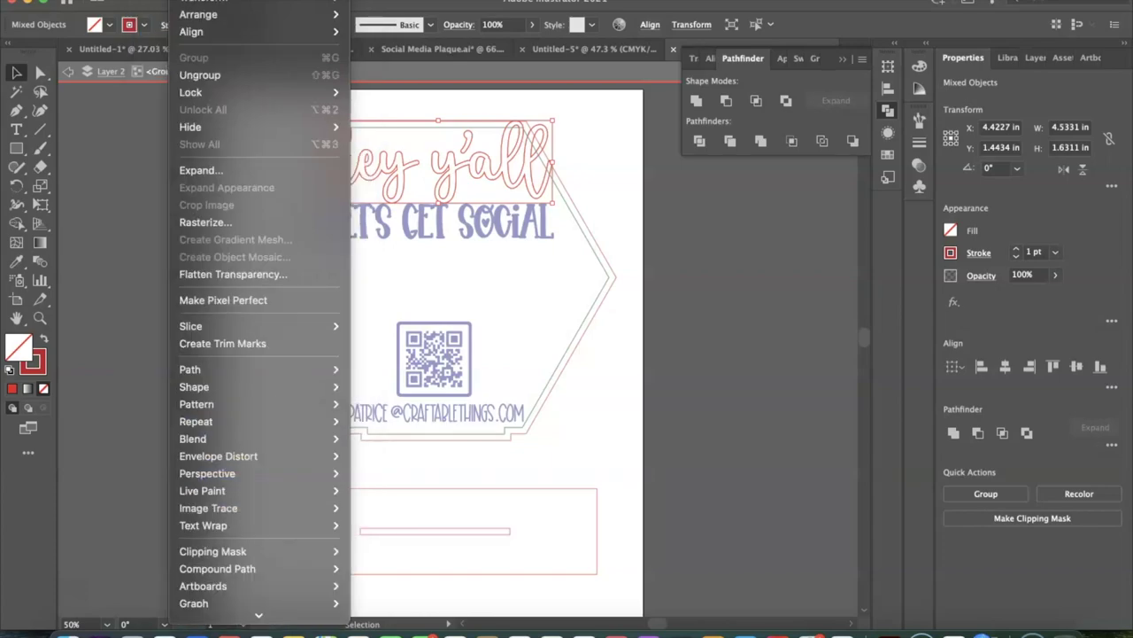
mouse_move(245, 570)
left_click(376, 569)
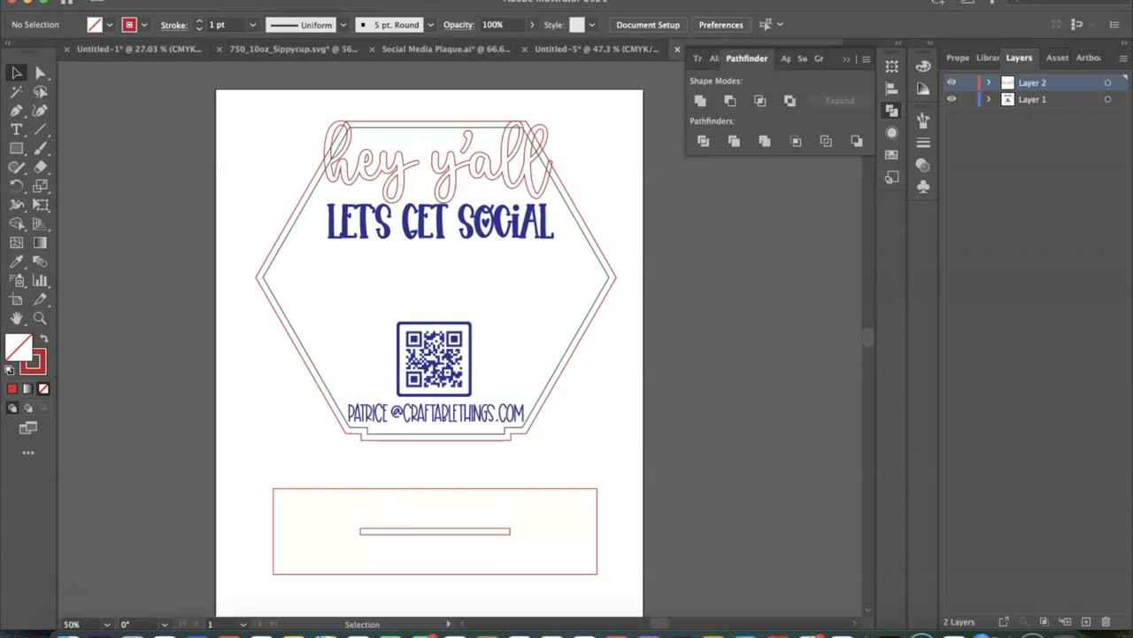
Start placing an image and browse Downloads to the 256px icons folder of the Black Social Media Icon Bundle.
left_click(124, 1)
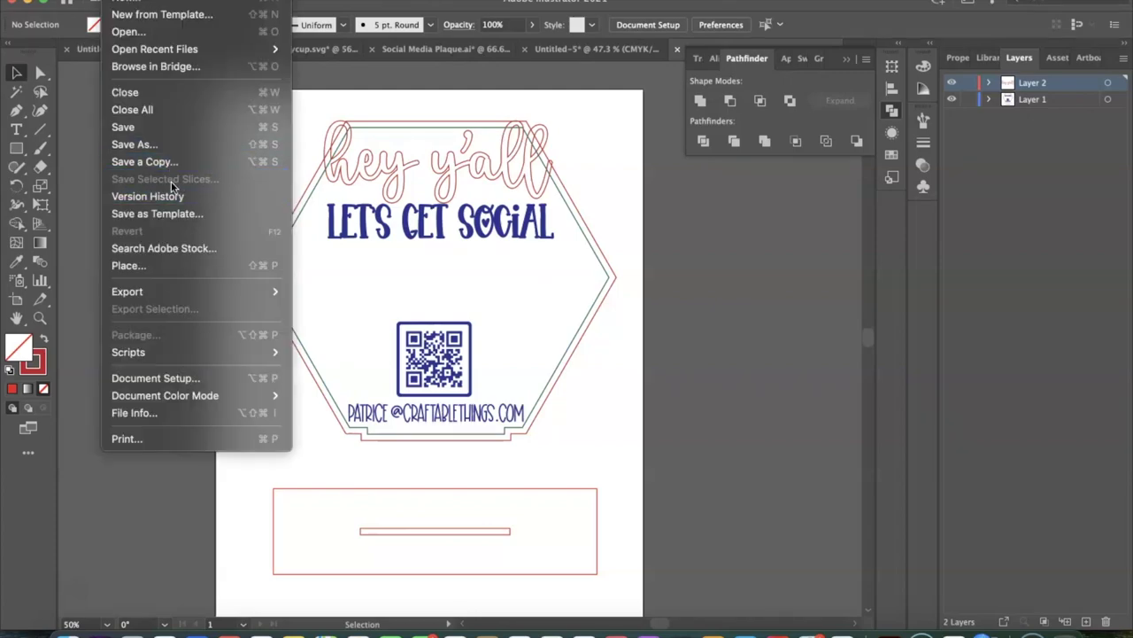
left_click(159, 265)
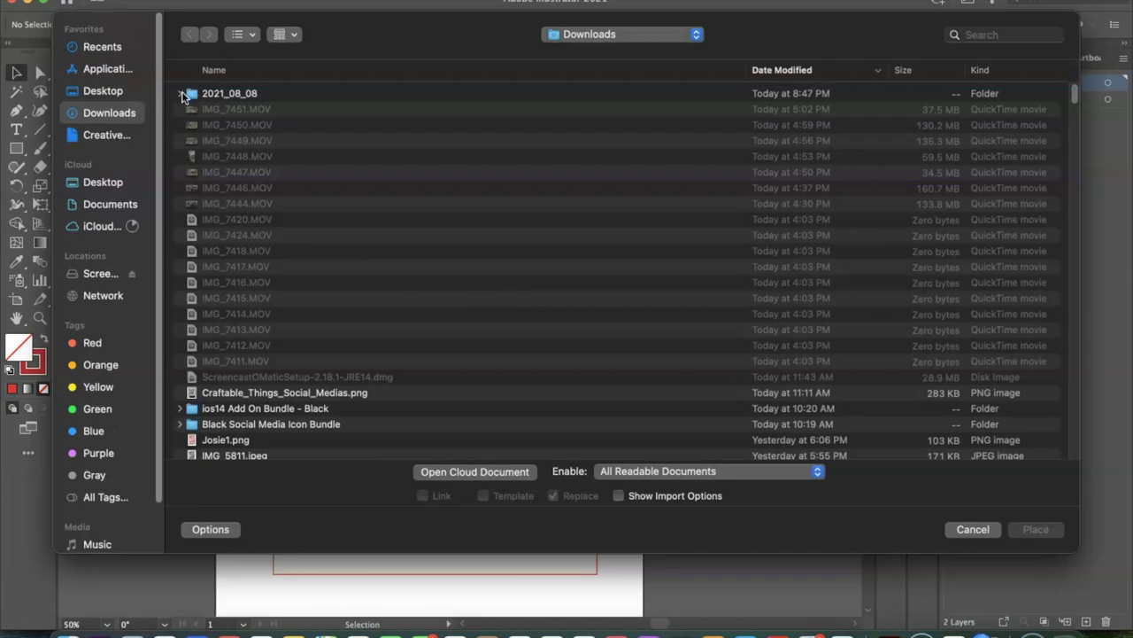
scroll(284, 273, "down", 5)
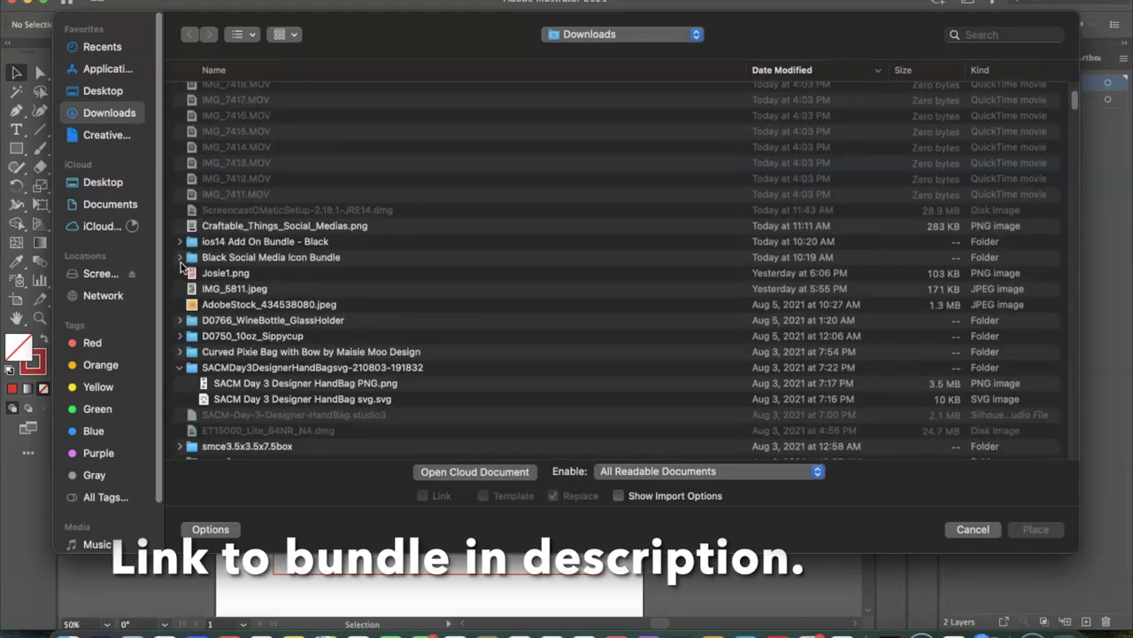
left_click(179, 258)
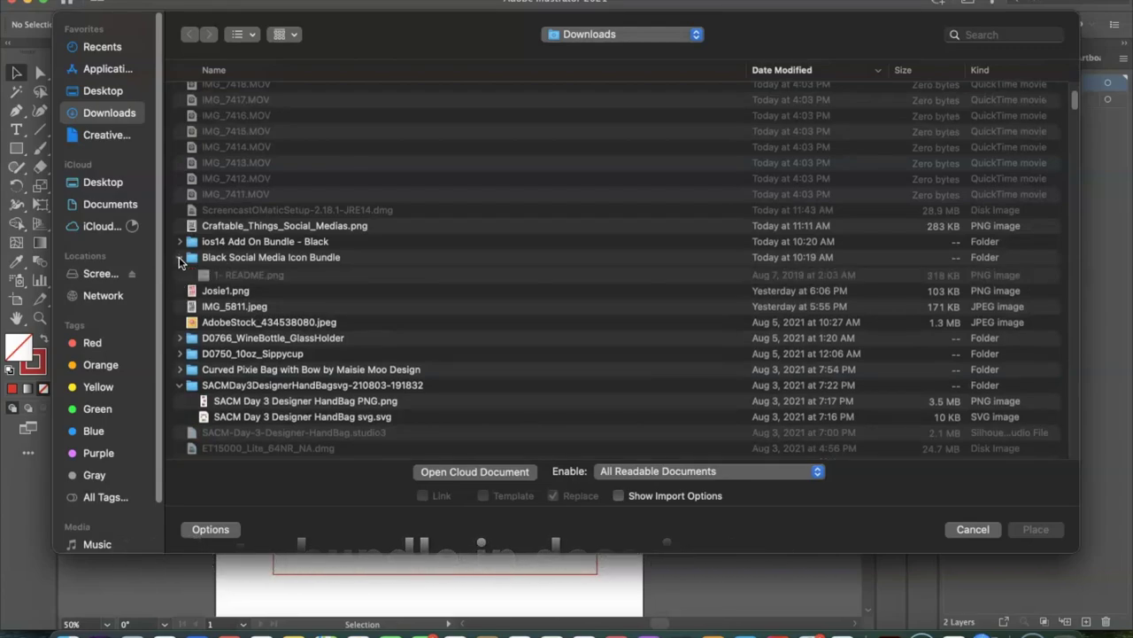
left_click(191, 273)
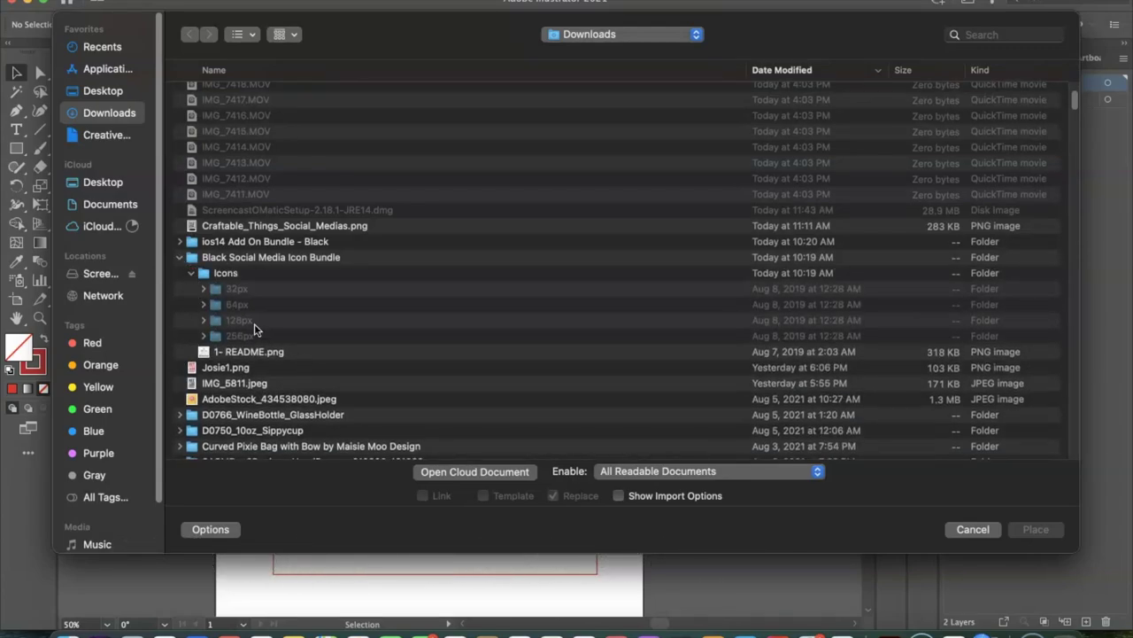
left_click(204, 336)
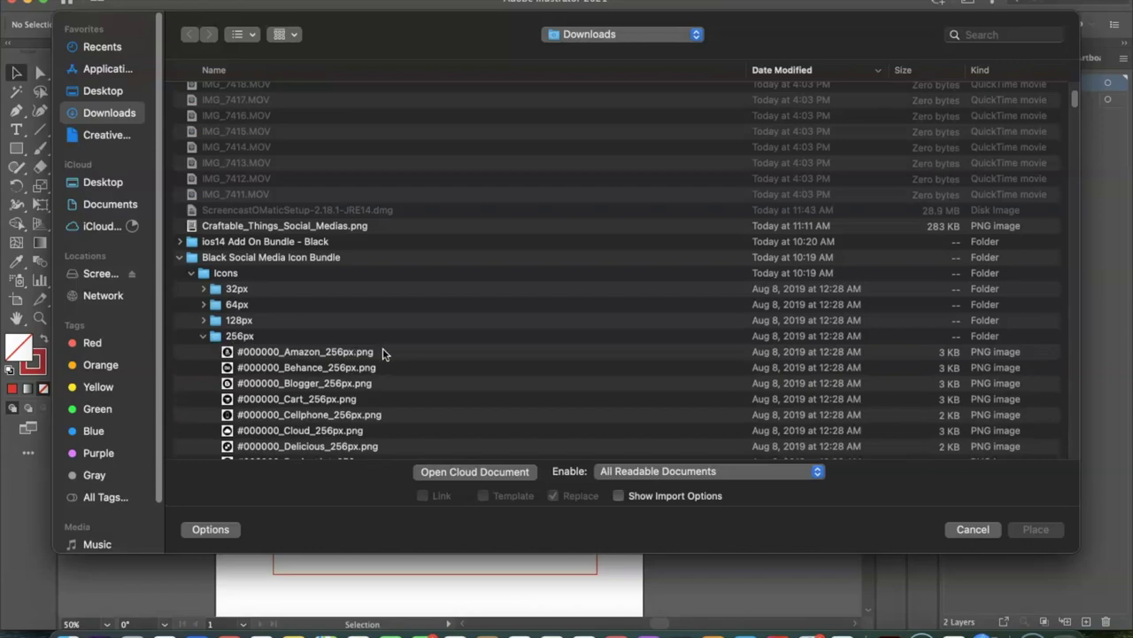
Place #000000_Facebook_256px.png on the pasteboard left of the artboard.
scroll(383, 354, "down", 5)
scroll(353, 315, "down", 3)
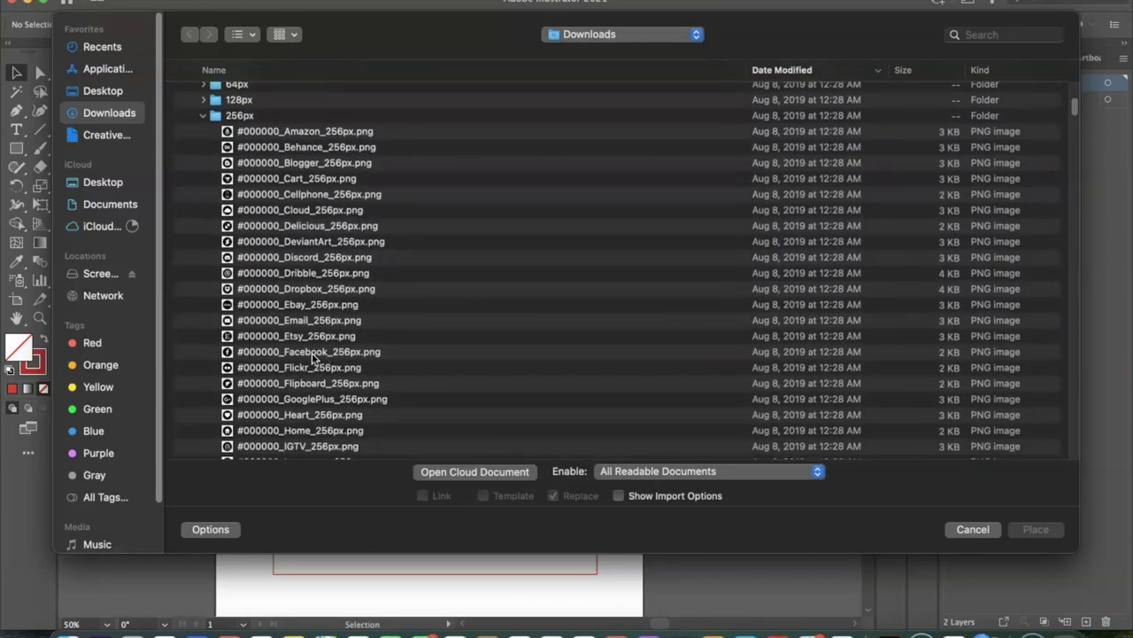
left_click(314, 352)
scroll(416, 346, "down", 1)
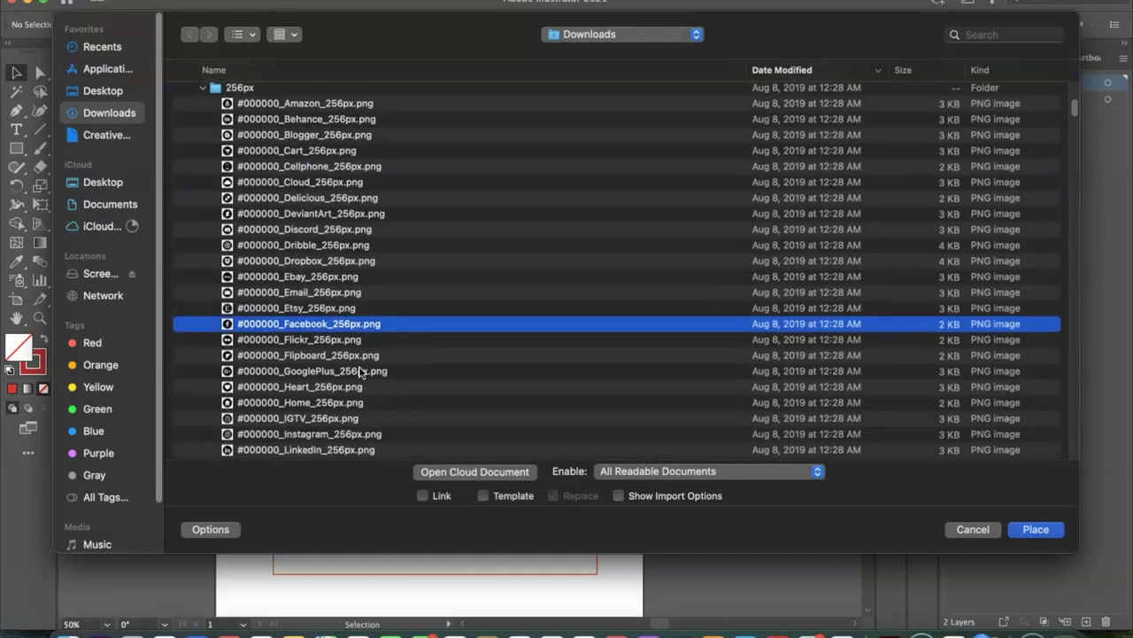
left_click(326, 386, "shift")
left_click(404, 327)
double_click(336, 327)
left_click(111, 209)
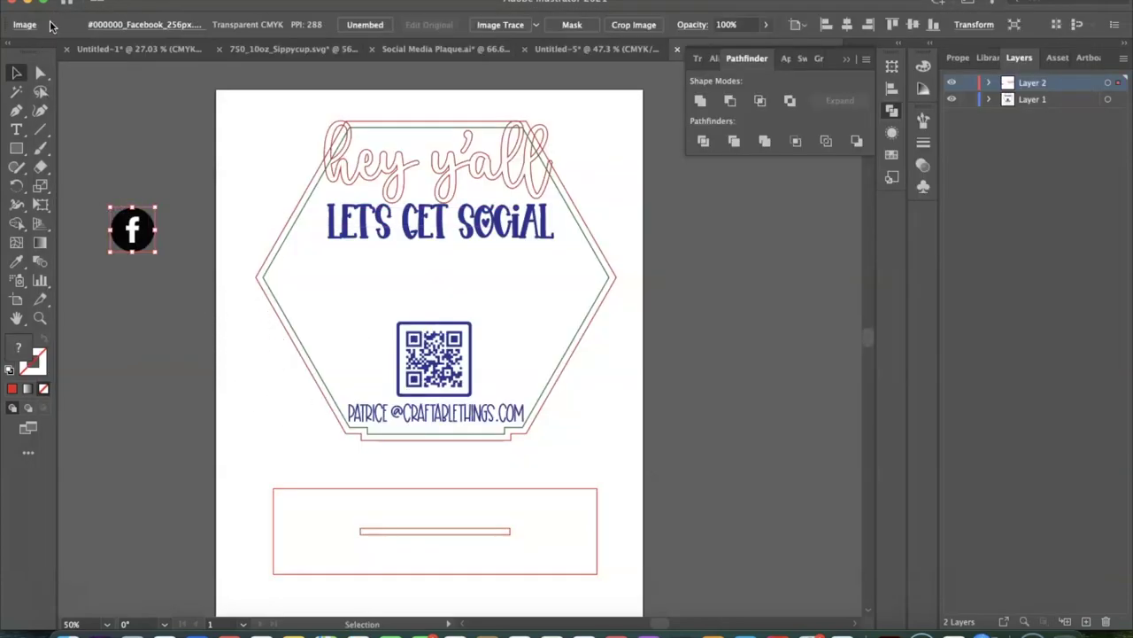
Place the 256px Instagram and YouTube icons on the pasteboard below the Facebook icon.
left_click(180, 162)
left_click(124, 2)
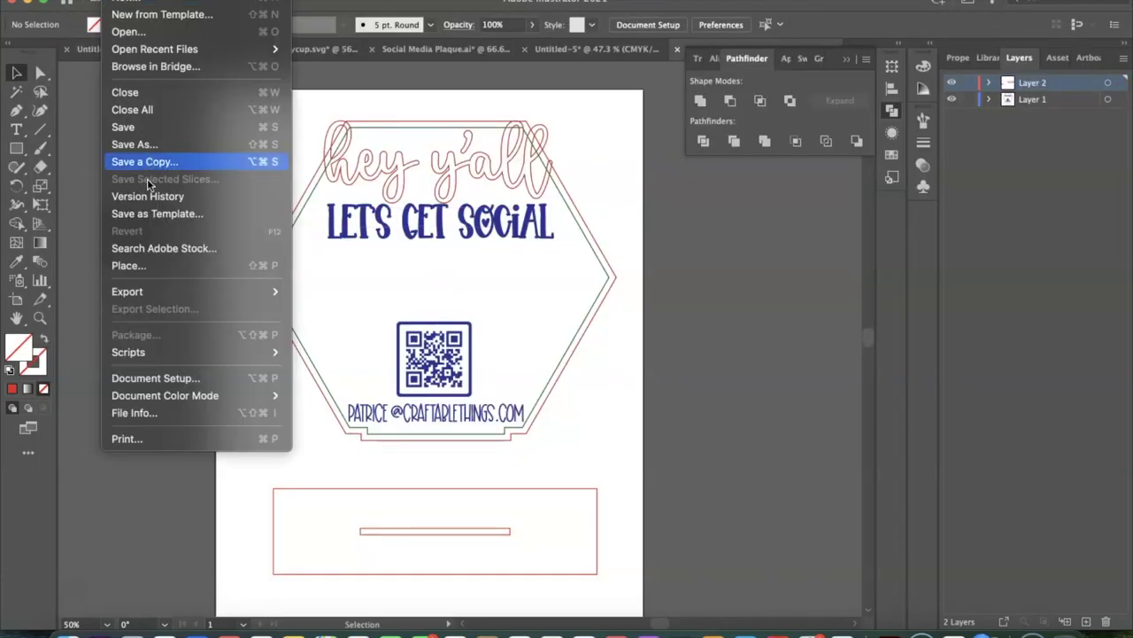
left_click(162, 265)
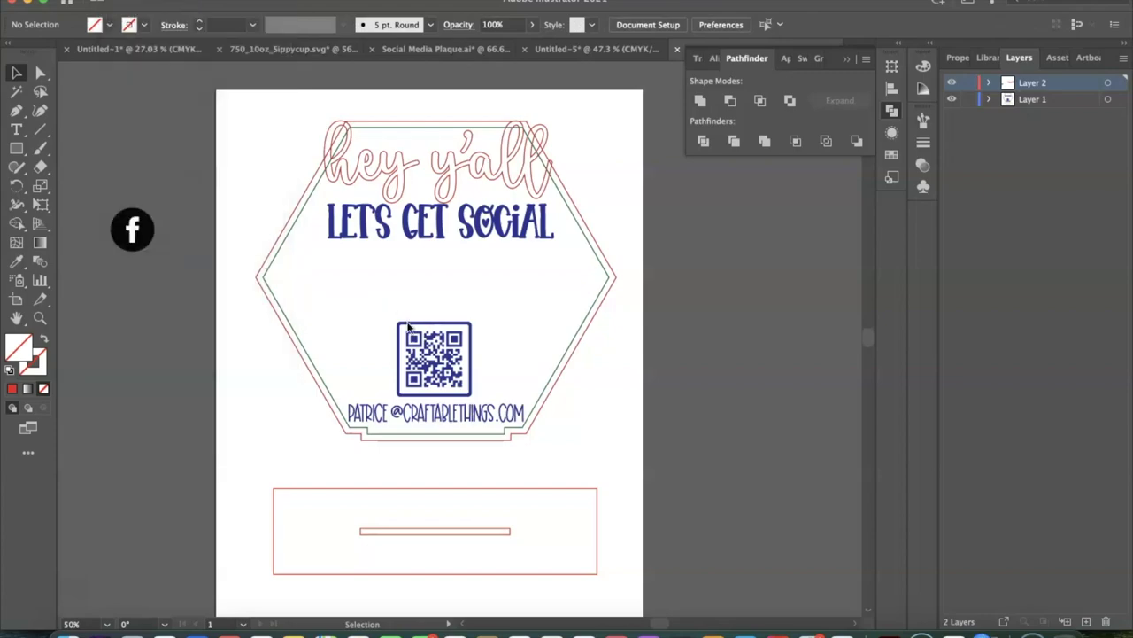
scroll(327, 366, "down", 3)
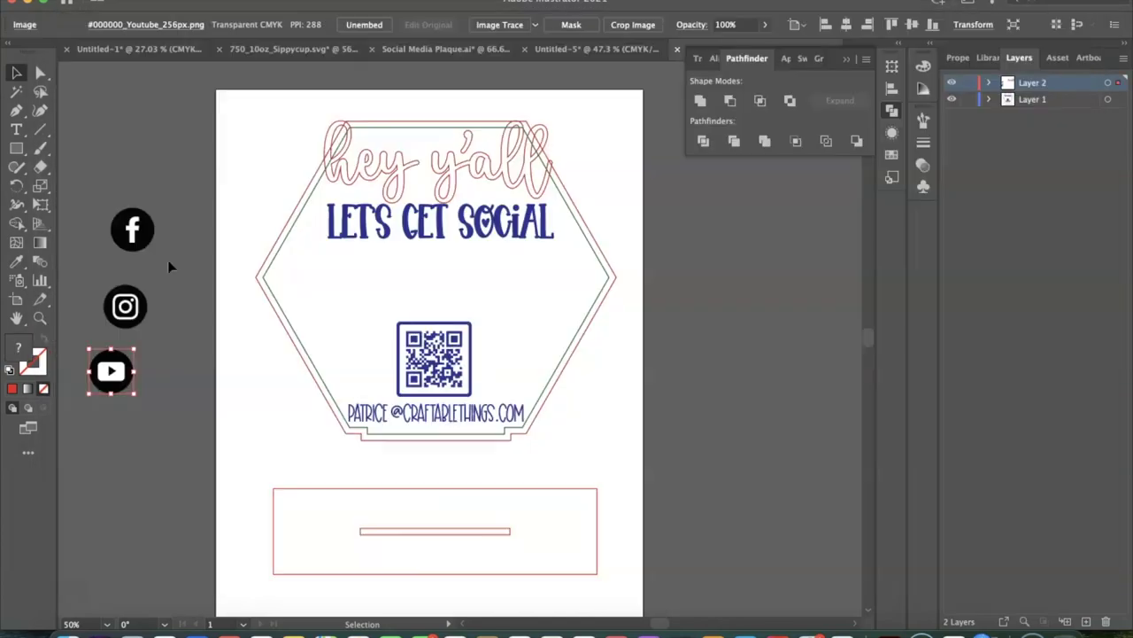
Move the Facebook and Instagram icons into the hexagon, side by side below "LET'S GET SOCIAL".
left_click_drag(145, 235, 152, 200)
left_click(161, 244)
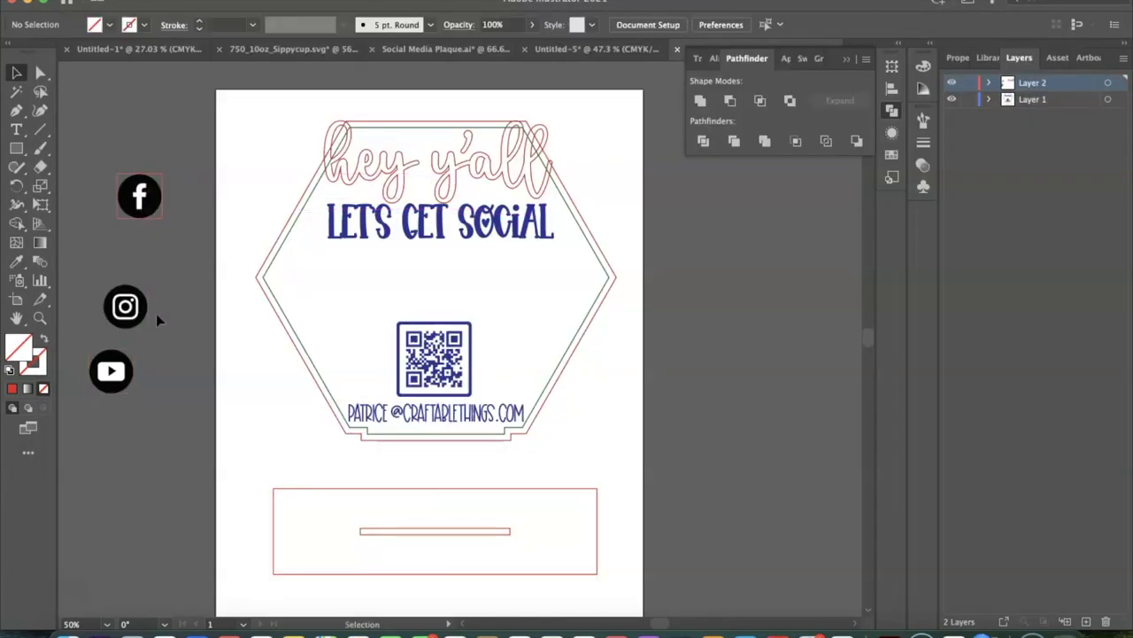
left_click_drag(147, 200, 347, 282)
left_click_drag(129, 307, 409, 276)
Move the YouTube icon higher on the pasteboard and set both its width and height to 1.5 in.
left_click_drag(110, 371, 144, 170)
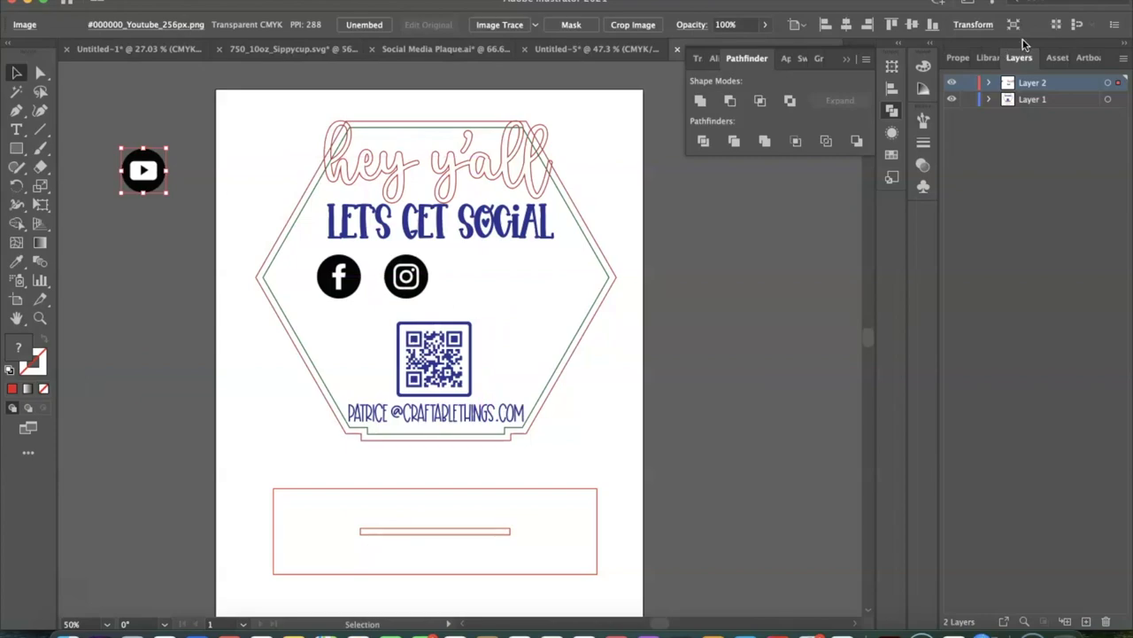
left_click(962, 57)
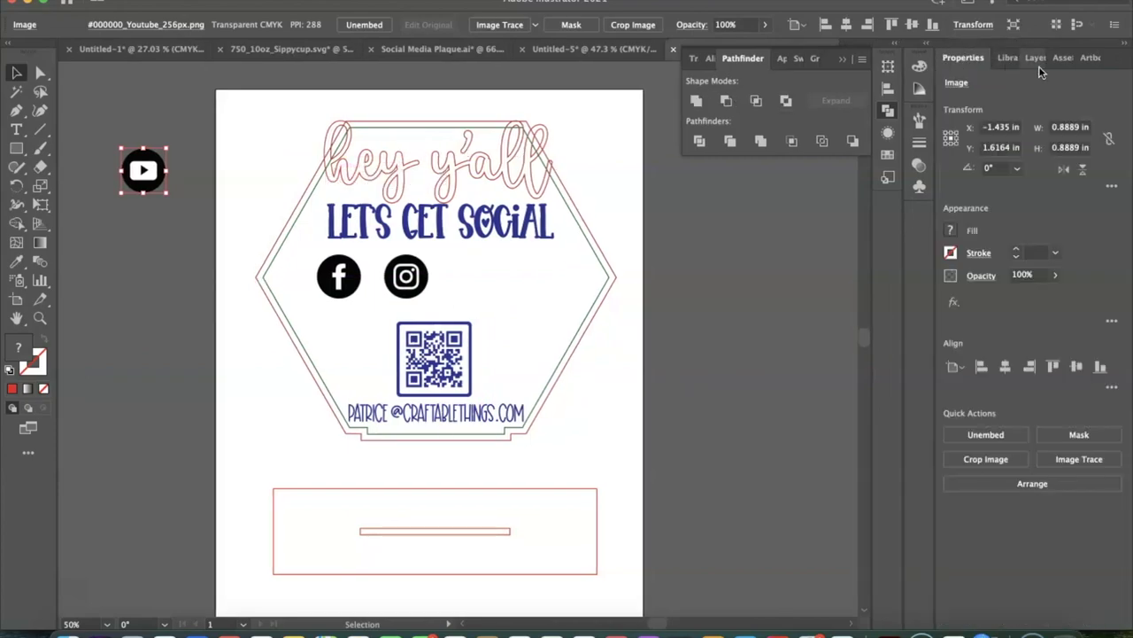
left_click(1058, 127)
type("1.5")
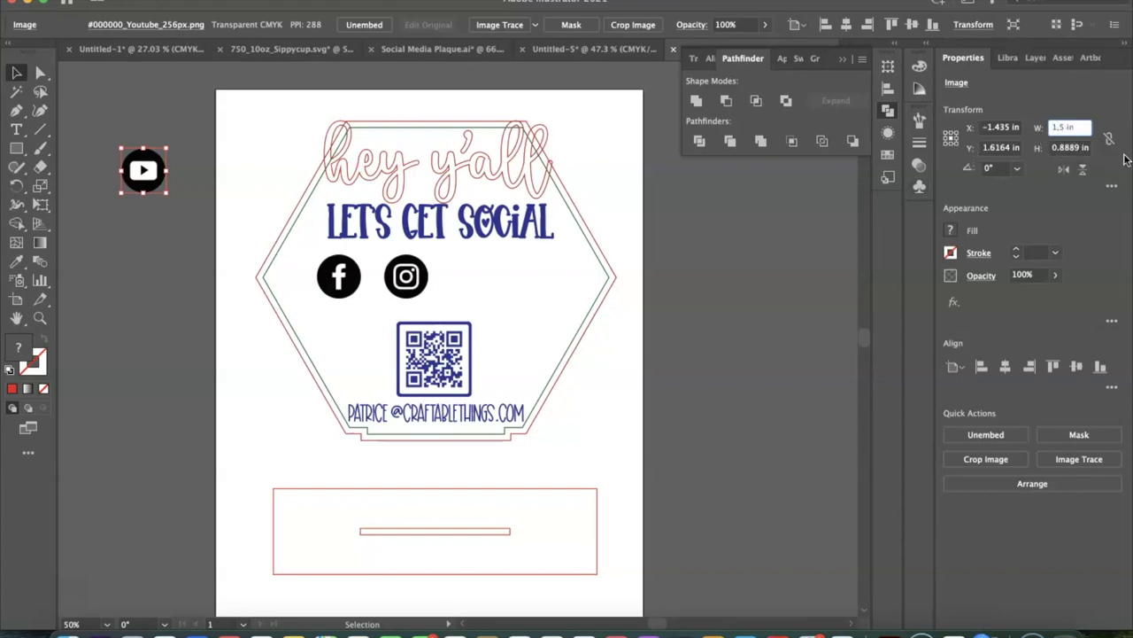
left_click(1076, 147)
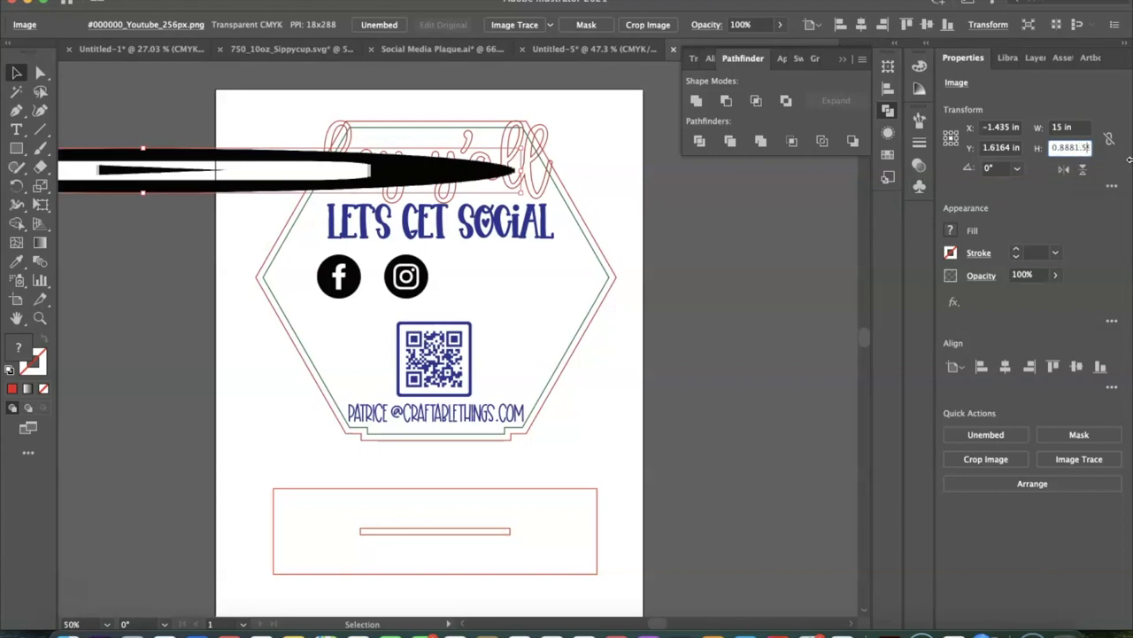
double_click(1068, 128)
type("1.5")
key("Tab")
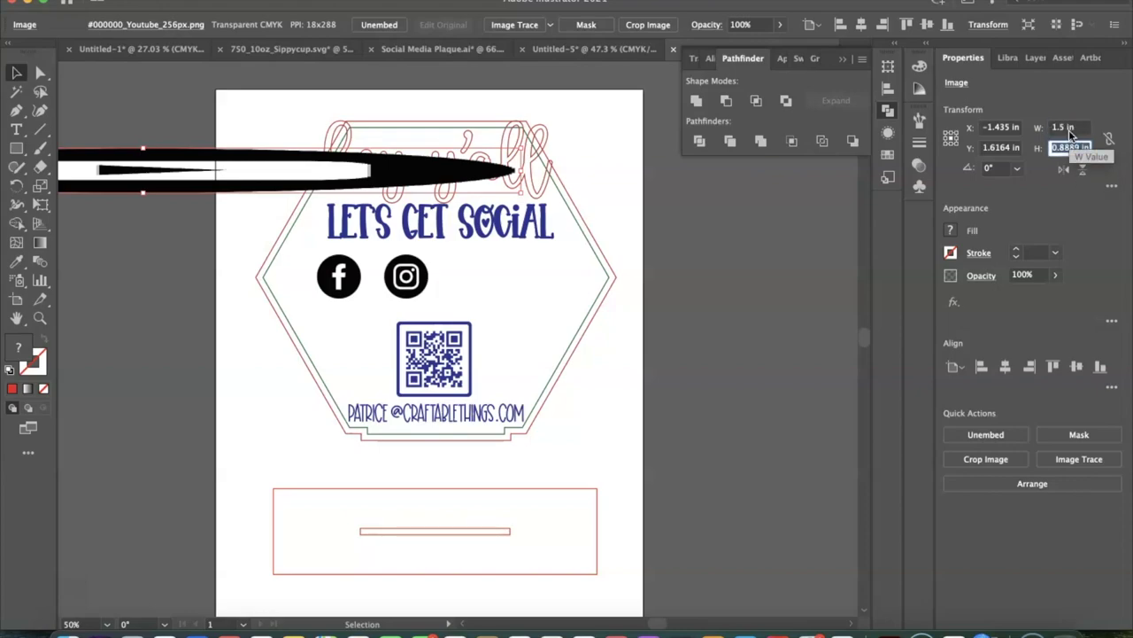
type("1")
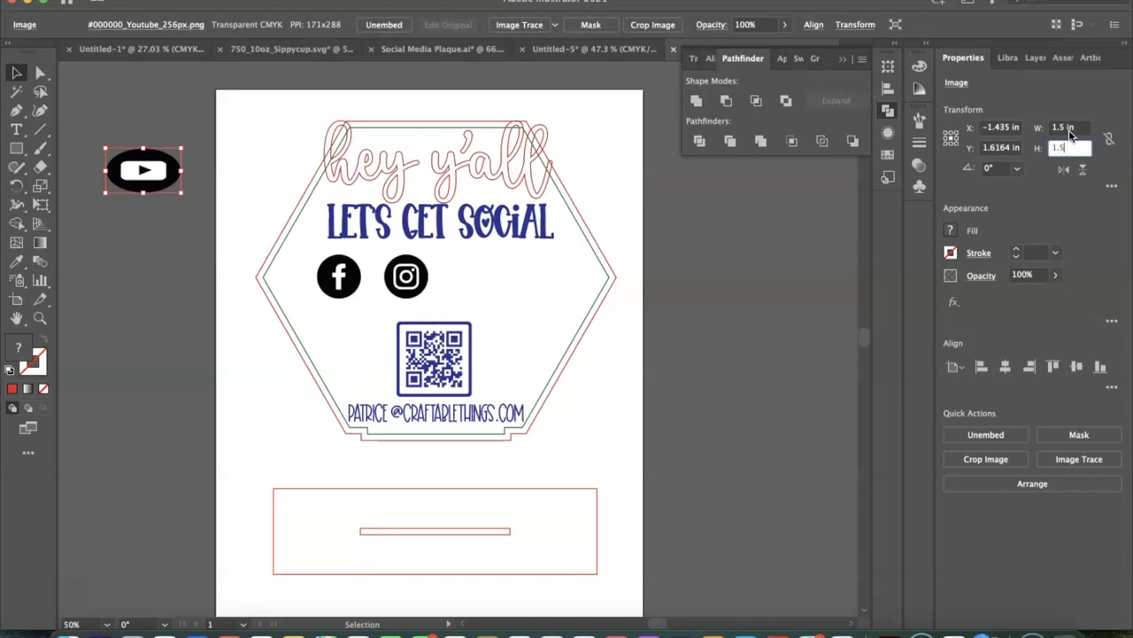
type(".5")
key("Tab")
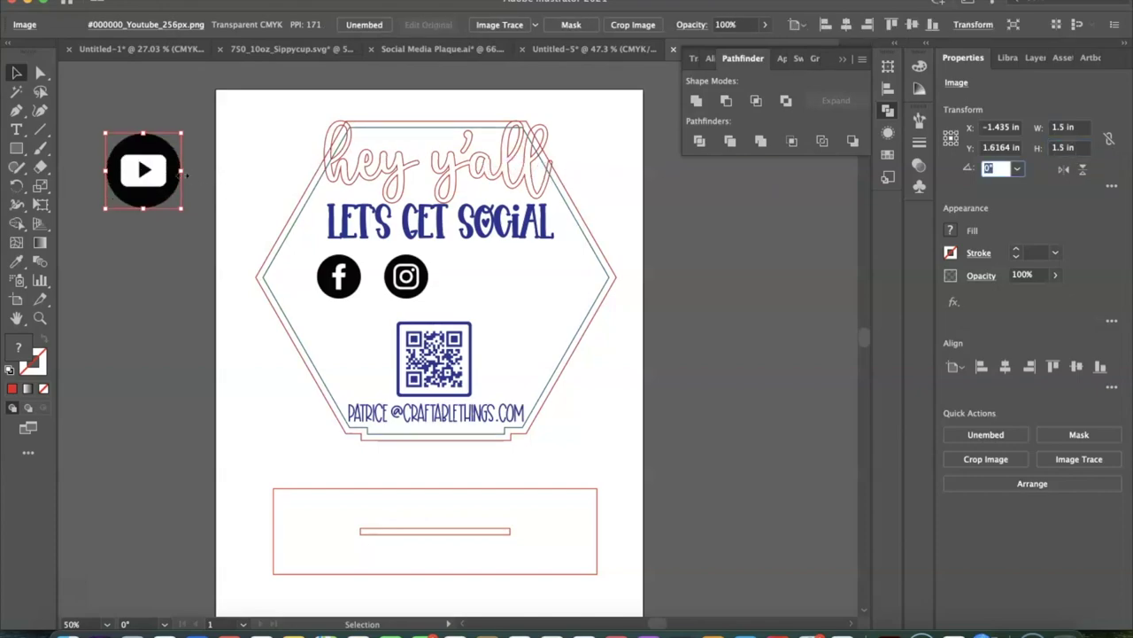
Move the YouTube icon into the hexagon to the right of the Instagram icon, and select the Instagram icon.
left_click_drag(163, 172, 542, 283)
left_click(406, 276)
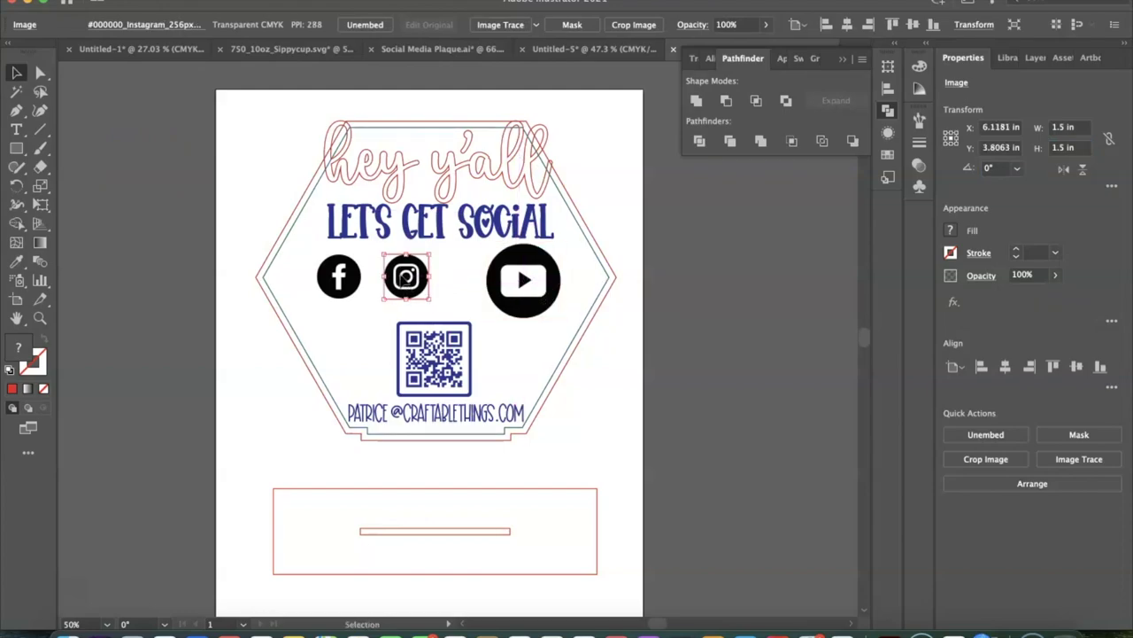